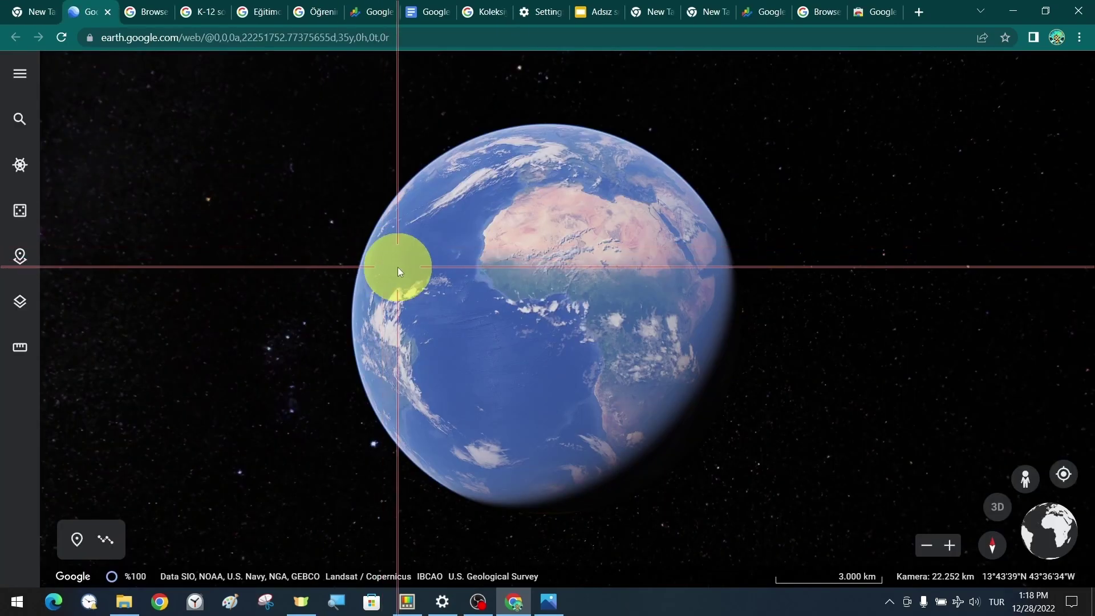
Rotate the globe, open the Patio de los Arrayanes place at the Alhambra in Granada, and browse through its photos.
{"action": "left_click_drag", "start_coordinate": [398, 267], "coordinate": [713, 293]}
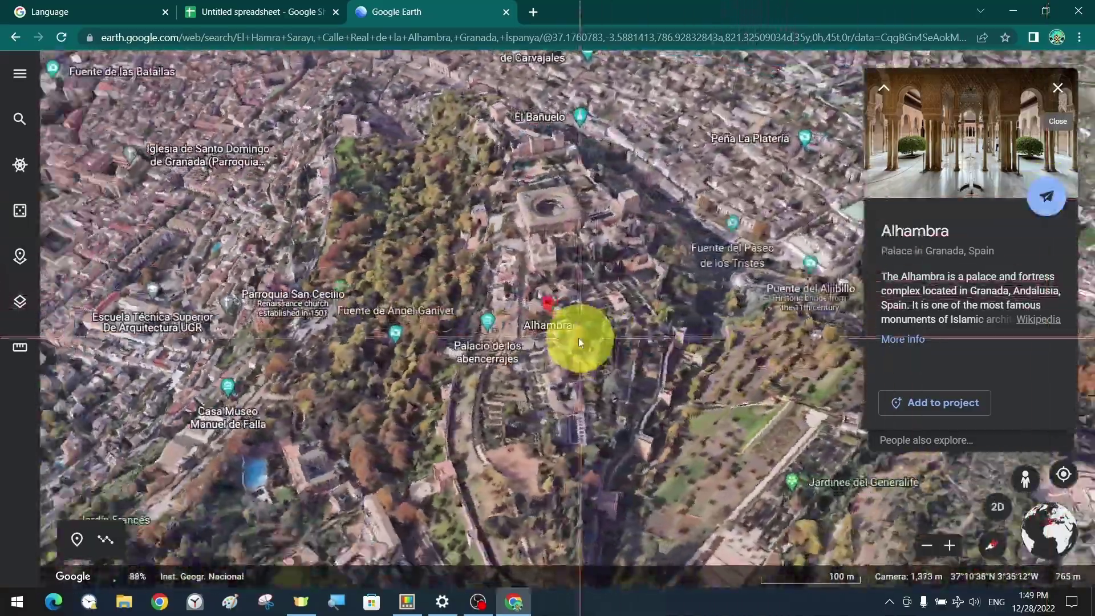
{"action": "left_click", "coordinate": [567, 349]}
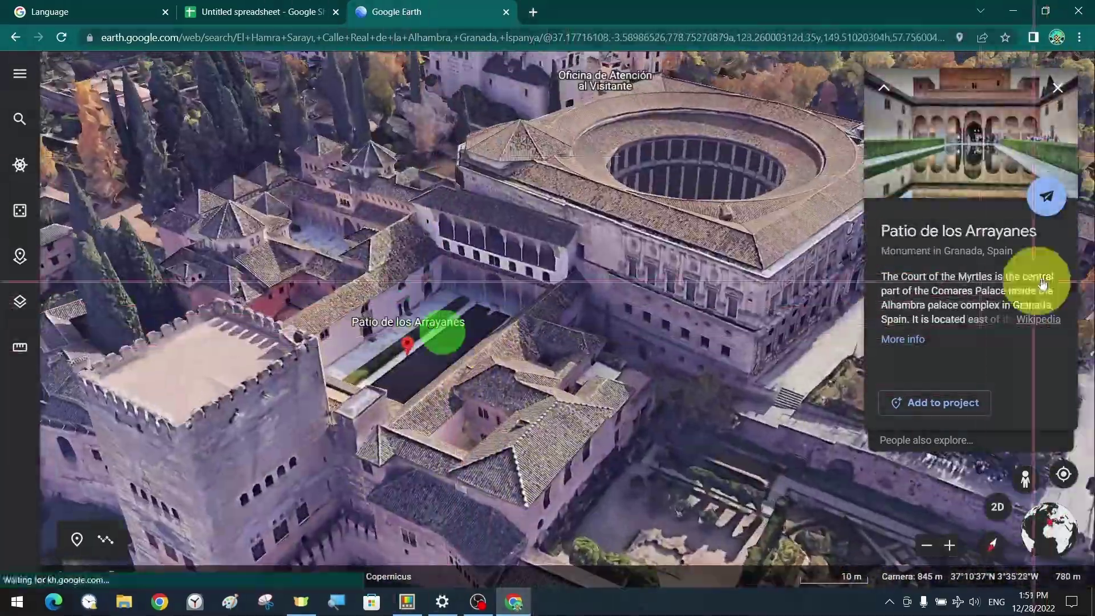
{"action": "left_click", "coordinate": [969, 137]}
{"action": "left_click", "coordinate": [1010, 295]}
{"action": "left_click", "coordinate": [1010, 297]}
{"action": "left_click", "coordinate": [1010, 297]}
{"action": "left_click", "coordinate": [1011, 297]}
{"action": "left_click", "coordinate": [1011, 298]}
{"action": "left_click", "coordinate": [1011, 297]}
{"action": "left_click", "coordinate": [1011, 297]}
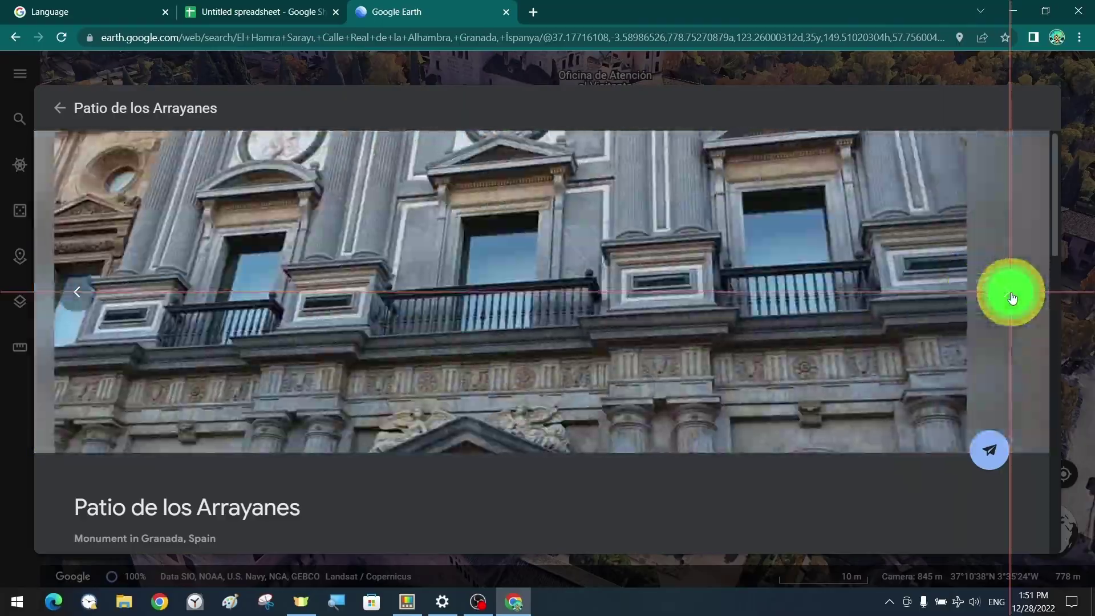
{"action": "left_click", "coordinate": [1011, 298]}
{"action": "left_click", "coordinate": [854, 569]}
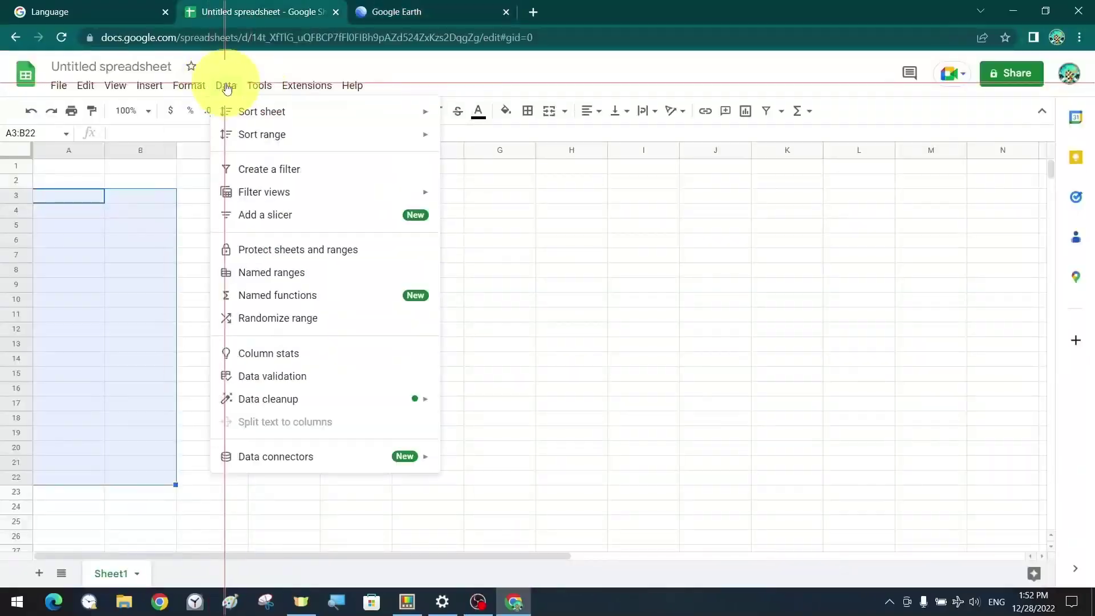
Insert a chart based on the selected spreadsheet range A3:B22.
{"action": "left_click", "coordinate": [188, 85]}
{"action": "left_click", "coordinate": [149, 85]}
{"action": "mouse_move", "coordinate": [291, 143]}
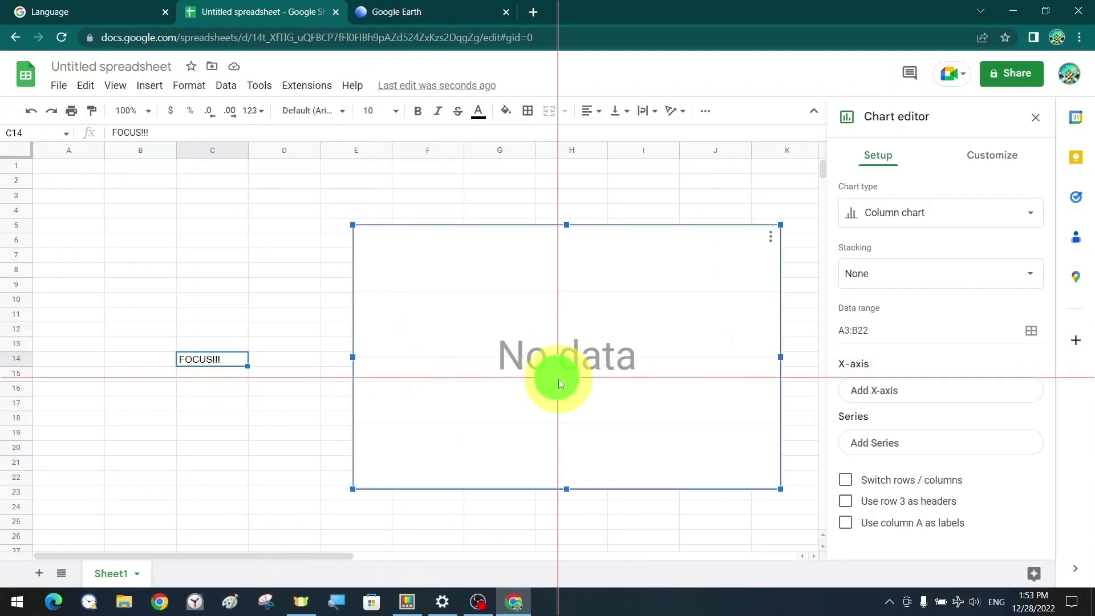
{"action": "left_click", "coordinate": [205, 364]}
{"action": "scroll", "coordinate": [205, 365], "scroll_direction": "down", "scroll_amount": 5}
{"action": "scroll", "coordinate": [206, 331], "scroll_direction": "up", "scroll_amount": 4}
{"action": "left_click", "coordinate": [207, 298]}
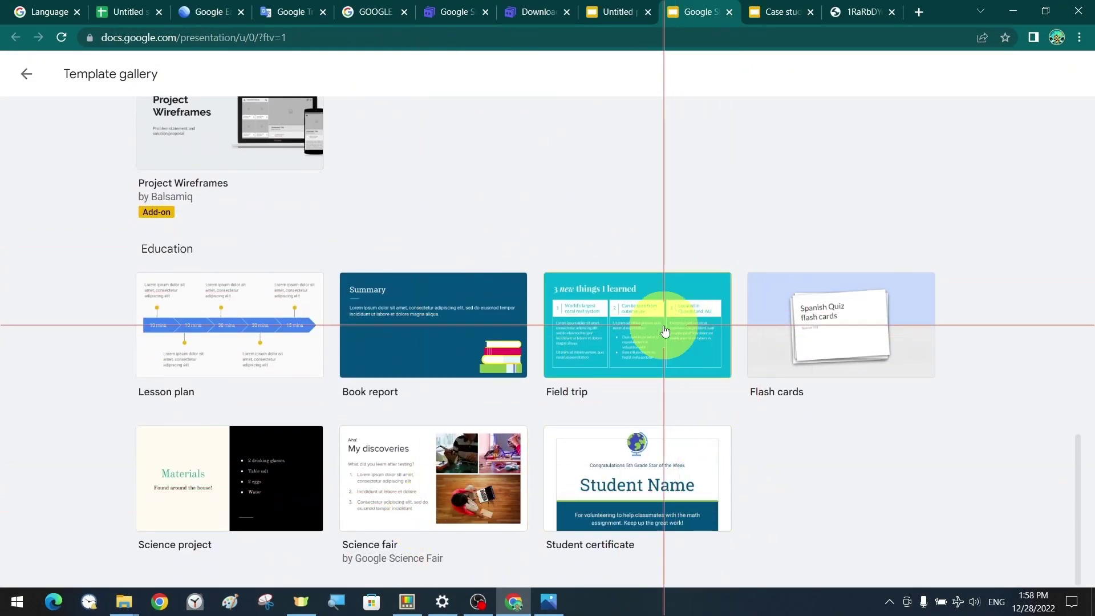
Open the Book report template from the Education section of the gallery in a new tab and view its Setting slide.
{"action": "right_click", "coordinate": [521, 355]}
{"action": "left_click_drag", "start_coordinate": [520, 355], "coordinate": [823, 12]}
{"action": "left_click_drag", "start_coordinate": [655, 320], "coordinate": [556, 5]}
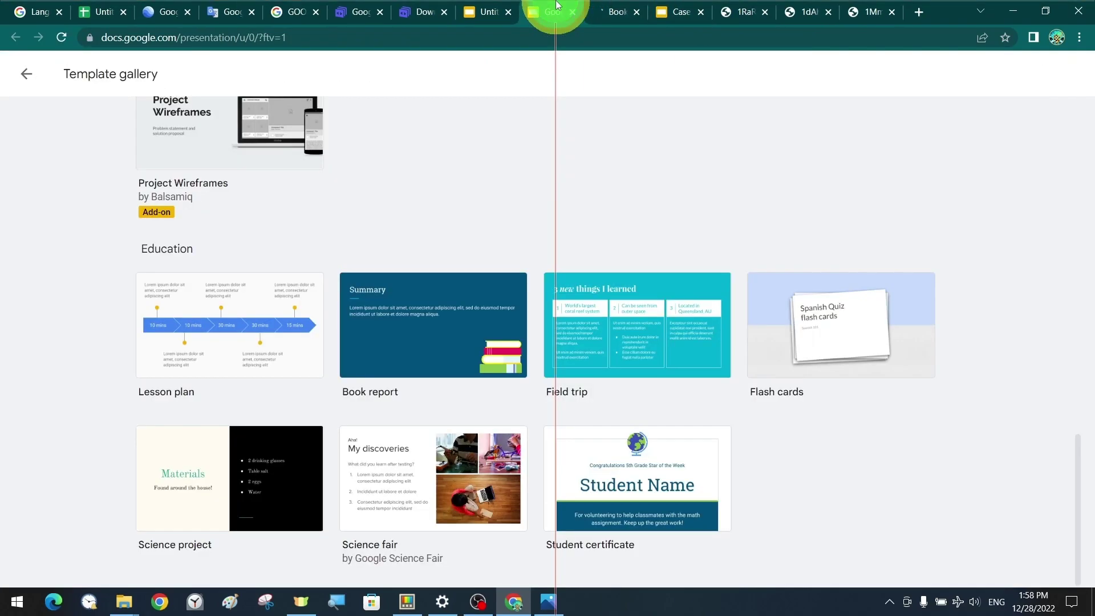
{"action": "left_click", "coordinate": [90, 462]}
{"action": "left_click", "coordinate": [86, 379]}
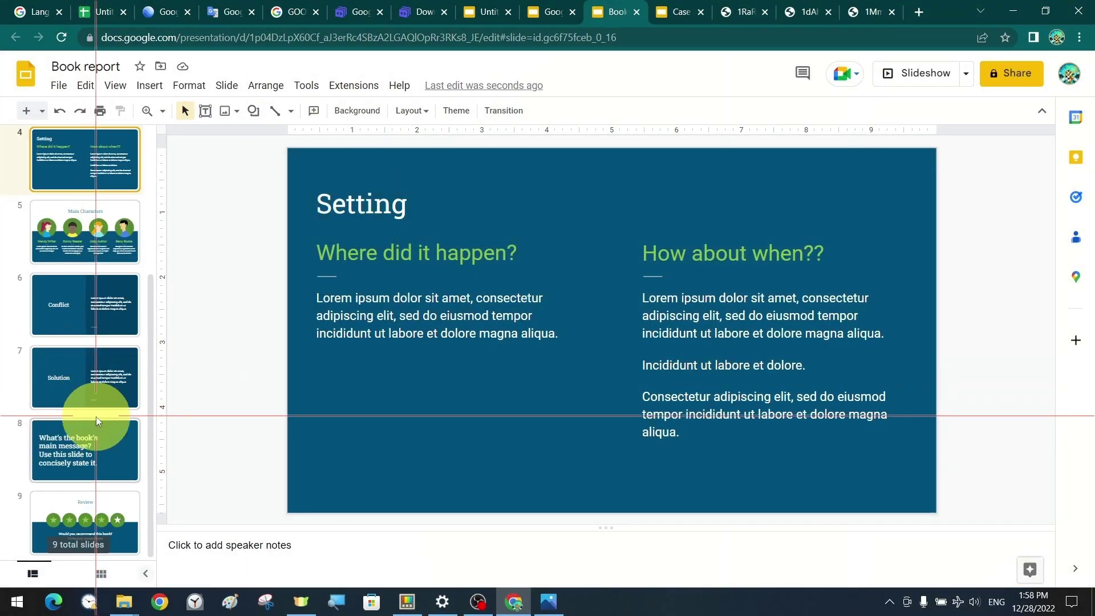
Present the Book report slides in full screen and advance through them past the Setting and Solution slides.
{"action": "left_click", "coordinate": [93, 415]}
{"action": "key", "text": "ctrl+Return"}
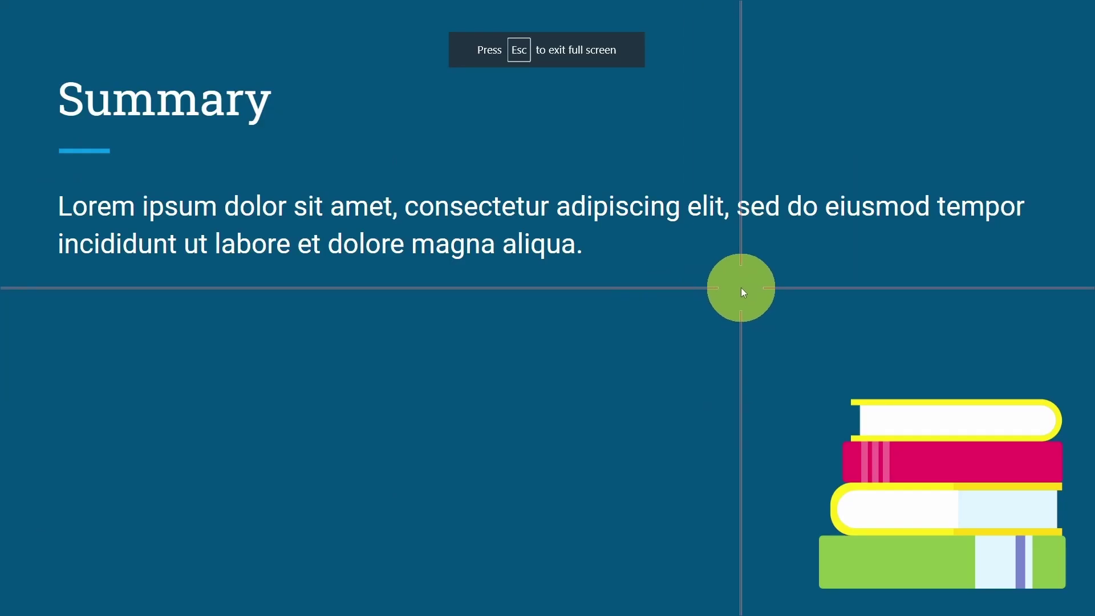
{"action": "left_click", "coordinate": [609, 377]}
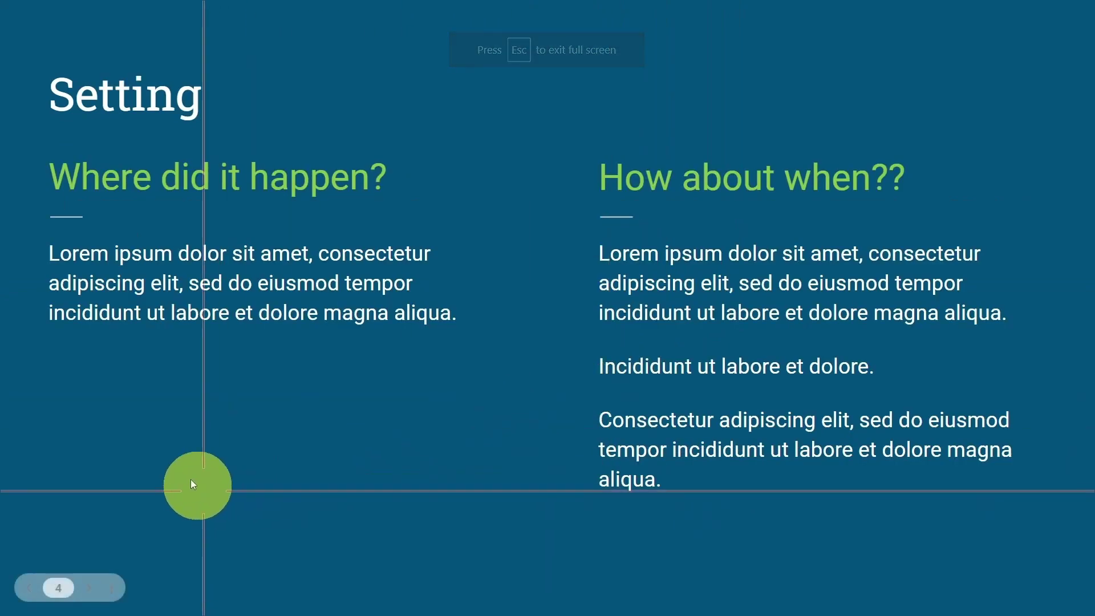
{"action": "left_click", "coordinate": [275, 378]}
{"action": "left_click", "coordinate": [278, 381]}
{"action": "left_click", "coordinate": [279, 382]}
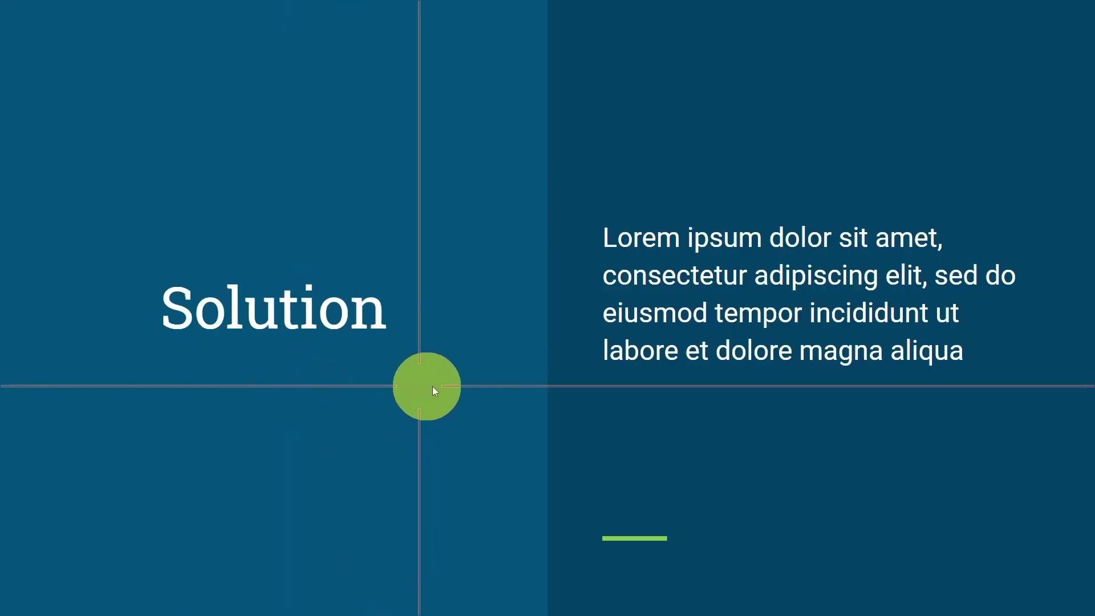
{"action": "left_click", "coordinate": [505, 385]}
{"action": "left_click", "coordinate": [516, 385]}
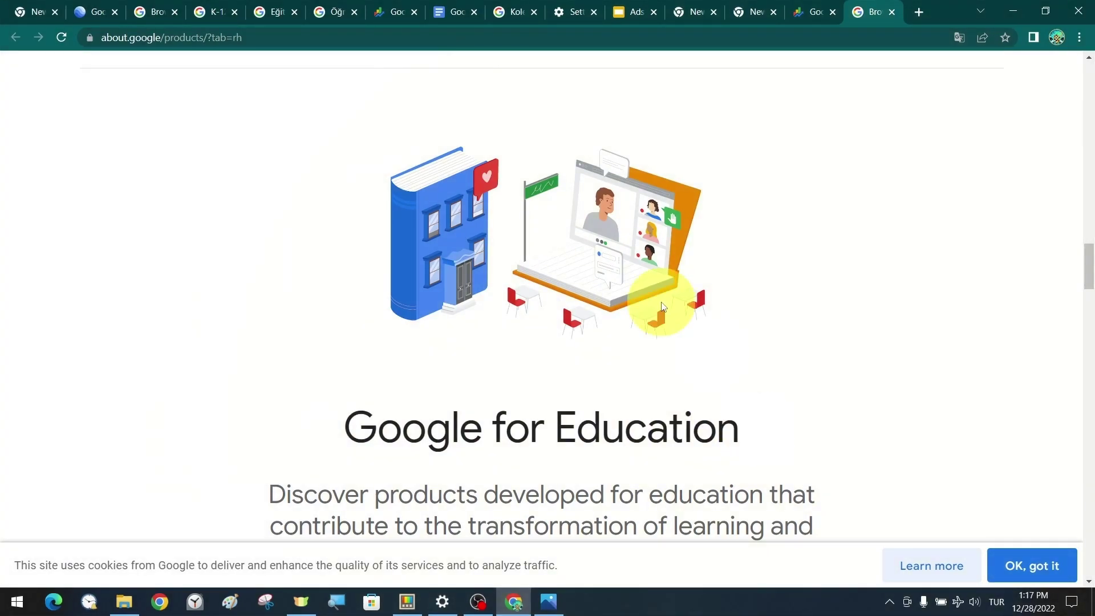
Examine the Google for Education section of the Google products page, including the classroom learning part.
{"action": "scroll", "coordinate": [647, 305], "scroll_direction": "down", "scroll_amount": 5}
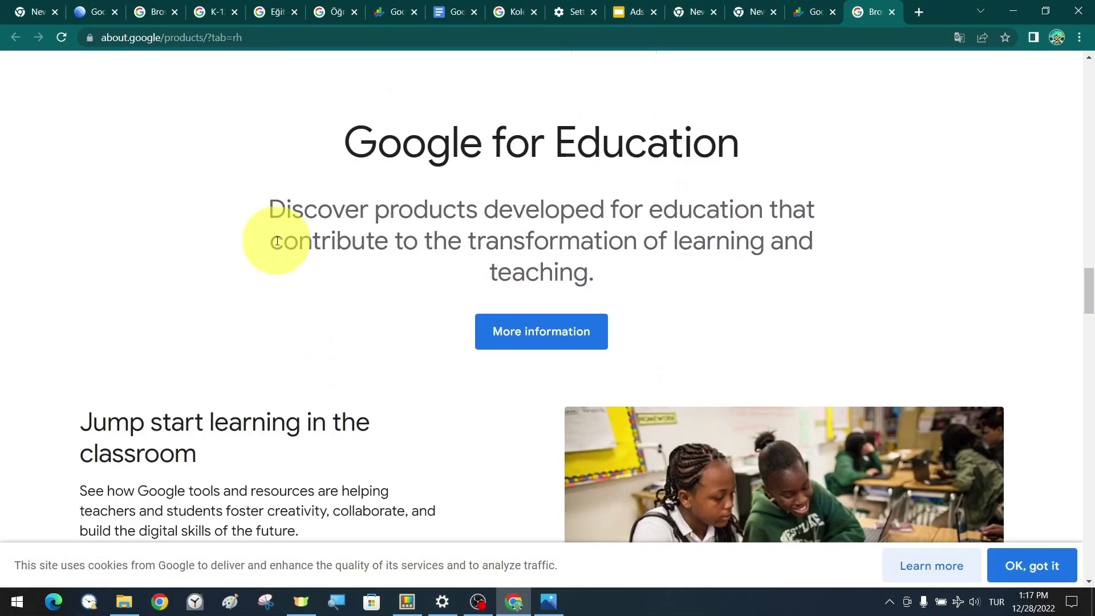
{"action": "scroll", "coordinate": [422, 335], "scroll_direction": "down", "scroll_amount": 10}
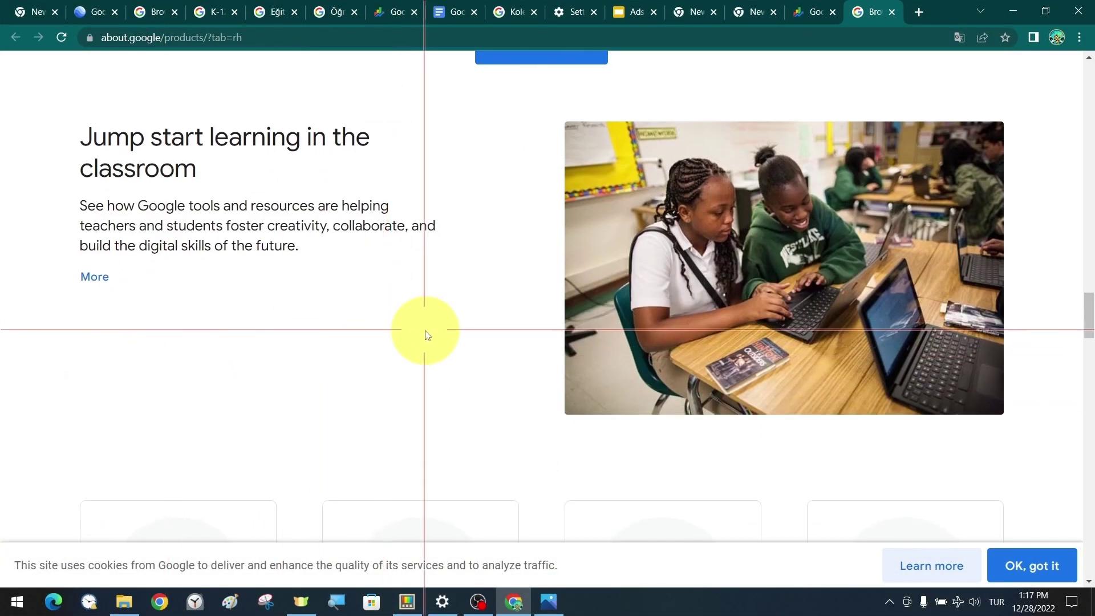
{"action": "scroll", "coordinate": [741, 376], "scroll_direction": "down", "scroll_amount": 10}
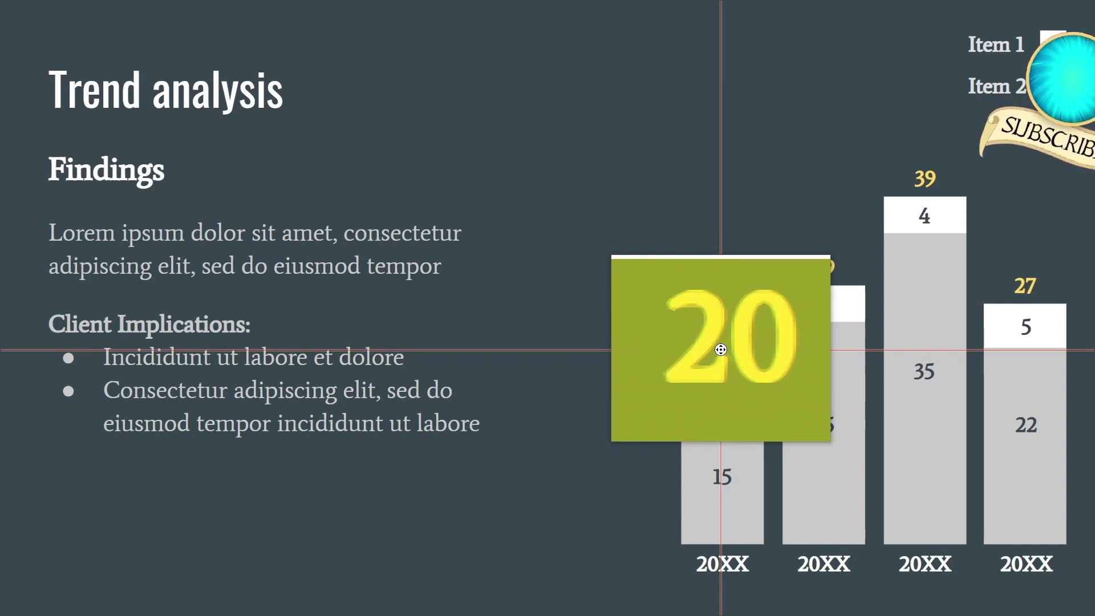
Inspect the bar chart on the Trend analysis slide with the magnifier lens and point out max growth on the Impact slide.
{"action": "left_click_drag", "start_coordinate": [721, 349], "coordinate": [683, 525]}
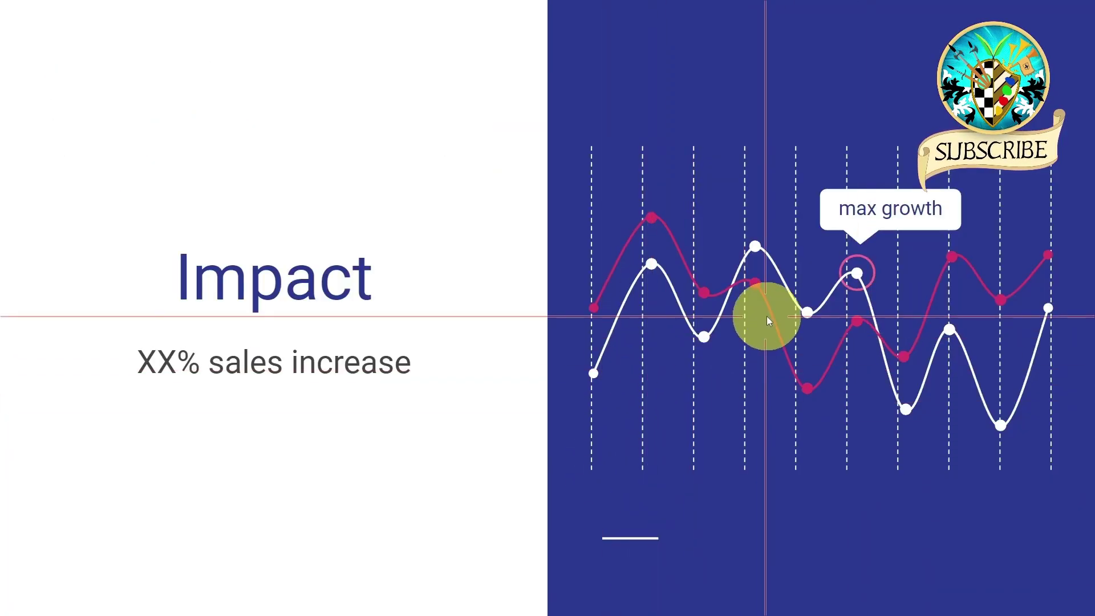
{"action": "left_click_drag", "start_coordinate": [767, 316], "coordinate": [844, 203]}
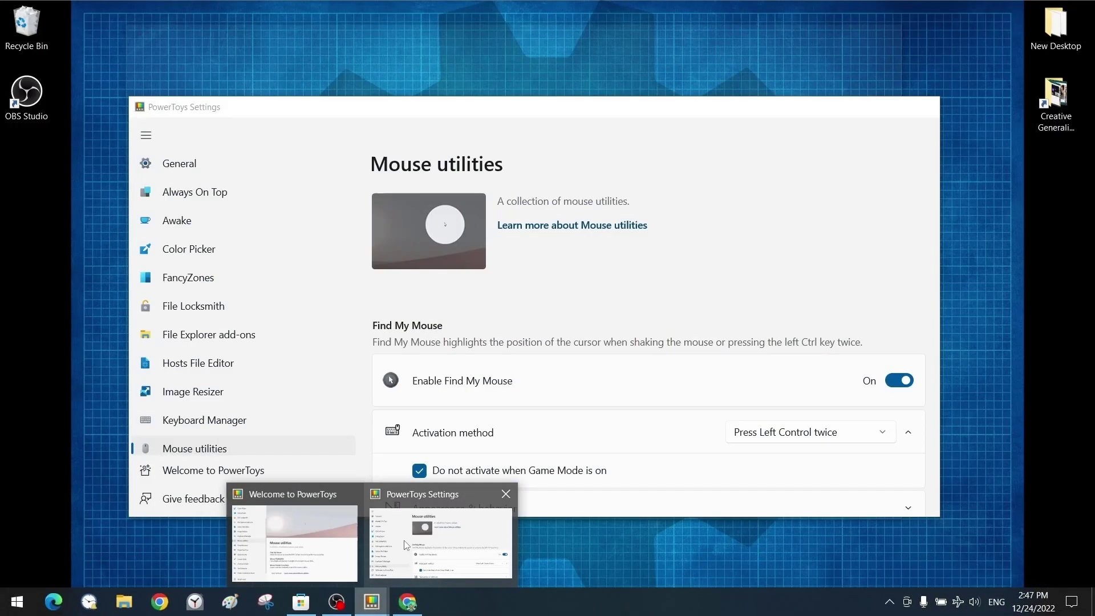
Maximize the PowerToys Settings window and set the Mouse Highlighter activation shortcut to Win + Alt + Space.
{"action": "left_click", "coordinate": [439, 530]}
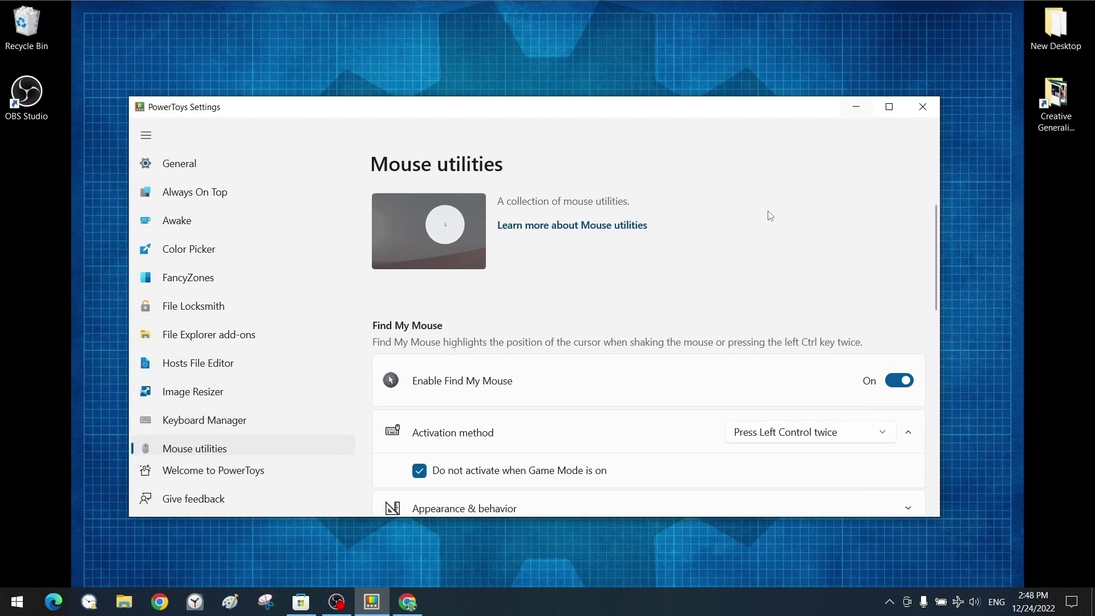
{"action": "key", "text": "super+Up"}
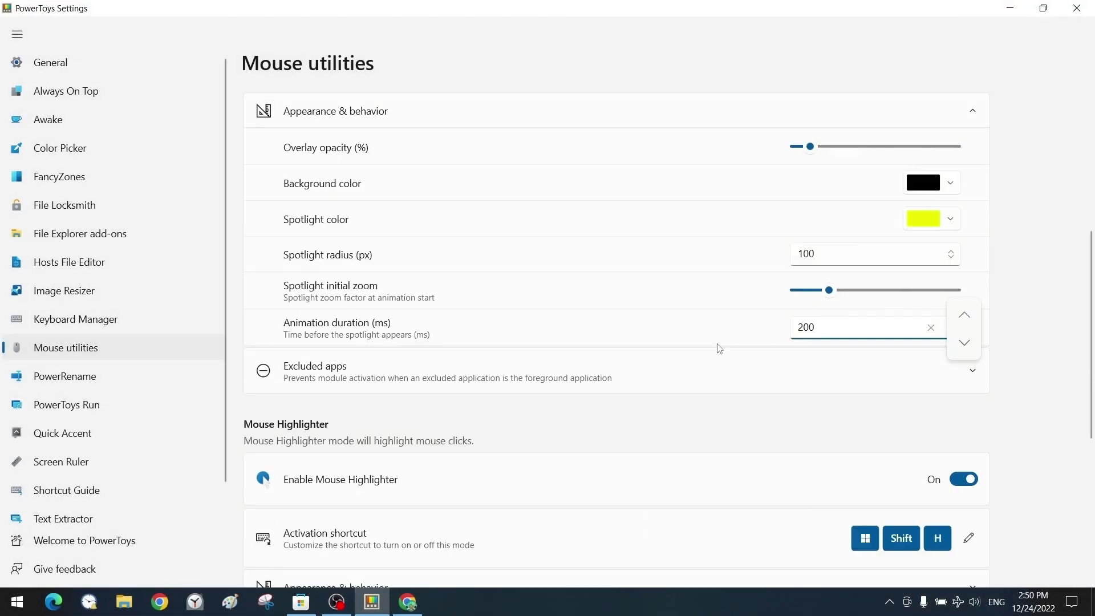
{"action": "scroll", "coordinate": [628, 331], "scroll_direction": "down", "scroll_amount": 3}
{"action": "left_click", "coordinate": [968, 364]}
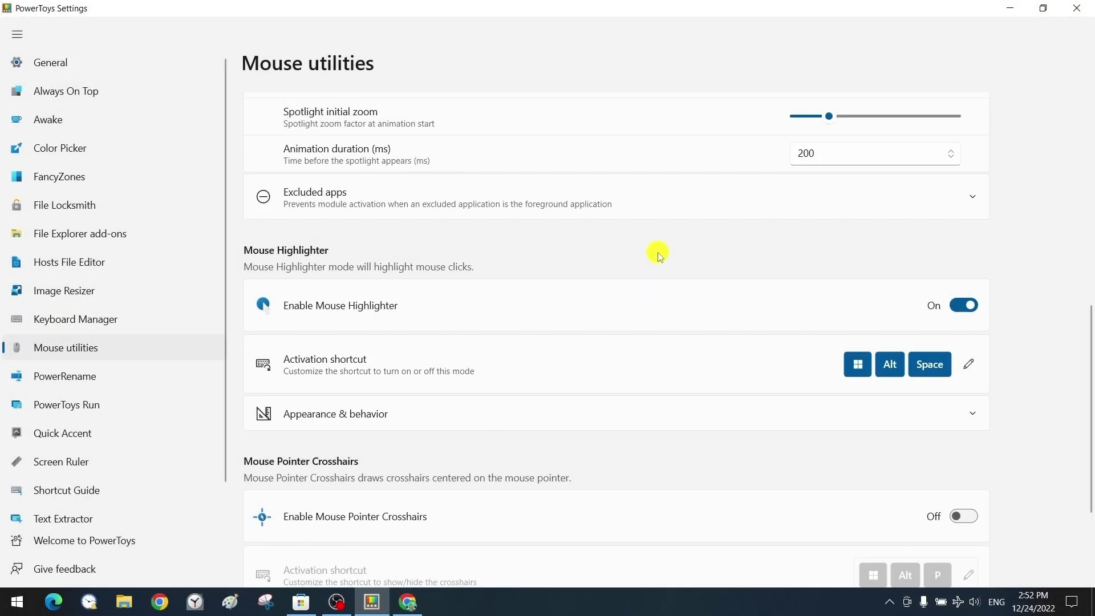
{"action": "right_click", "coordinate": [889, 241]}
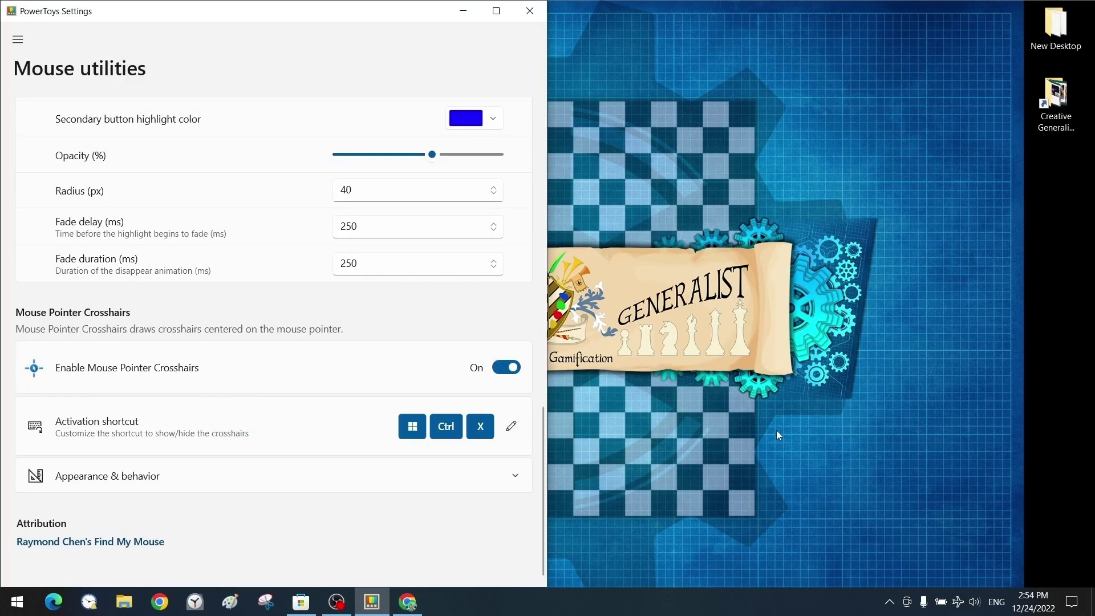
Show the mouse pointer crosshairs and expand their appearance and behavior settings.
{"action": "key", "text": "super+ctrl+x"}
{"action": "left_click", "coordinate": [274, 476]}
{"action": "left_click", "coordinate": [399, 371]}
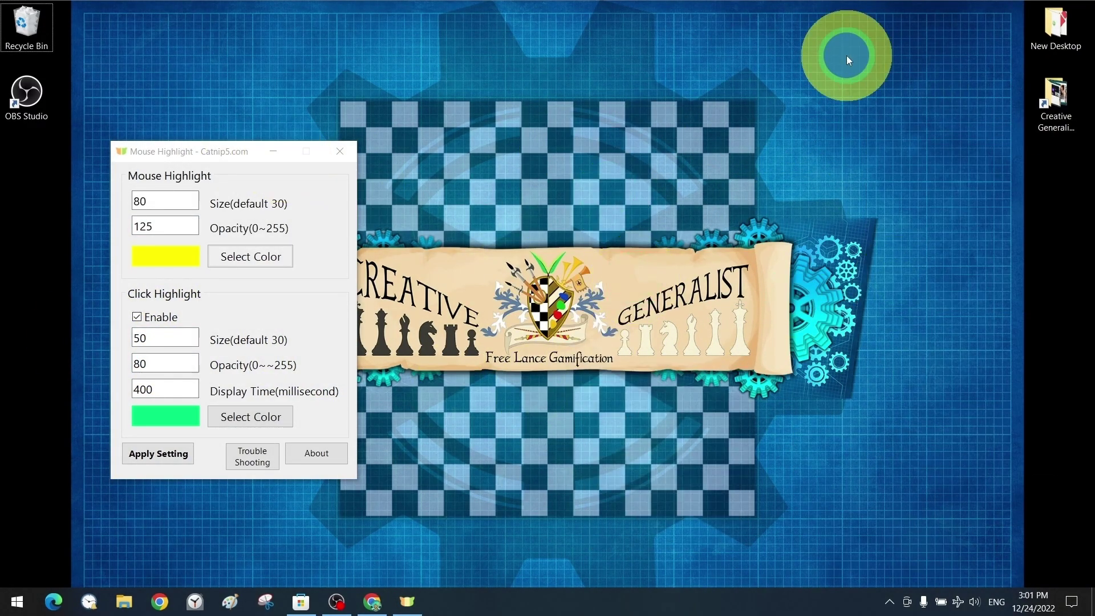
Minimize the Mouse Highlight window, launch the Windows Magnifier and open its settings.
{"action": "left_click", "coordinate": [273, 151]}
{"action": "left_click", "coordinate": [12, 602]}
{"action": "type", "text": "magnifier"}
{"action": "key", "text": "Return"}
{"action": "left_click", "coordinate": [765, 391]}
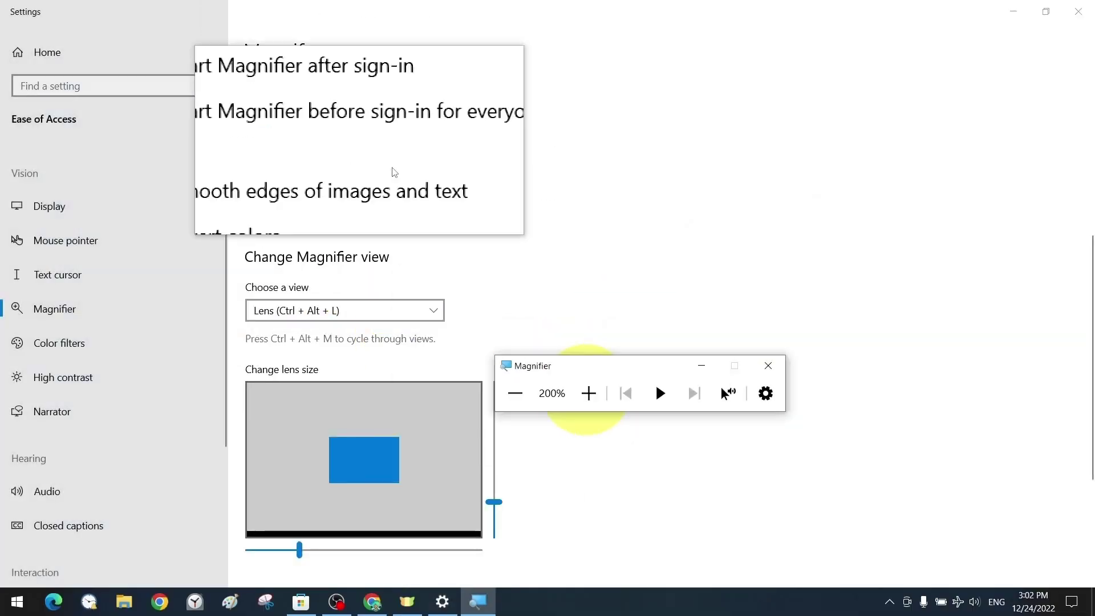
Examine the Magnifier settings for zoom level, zoom increments, view and lens size.
{"action": "scroll", "coordinate": [371, 456], "scroll_direction": "up", "scroll_amount": 8}
{"action": "scroll", "coordinate": [484, 359], "scroll_direction": "down", "scroll_amount": 3}
{"action": "scroll", "coordinate": [525, 349], "scroll_direction": "down", "scroll_amount": 5}
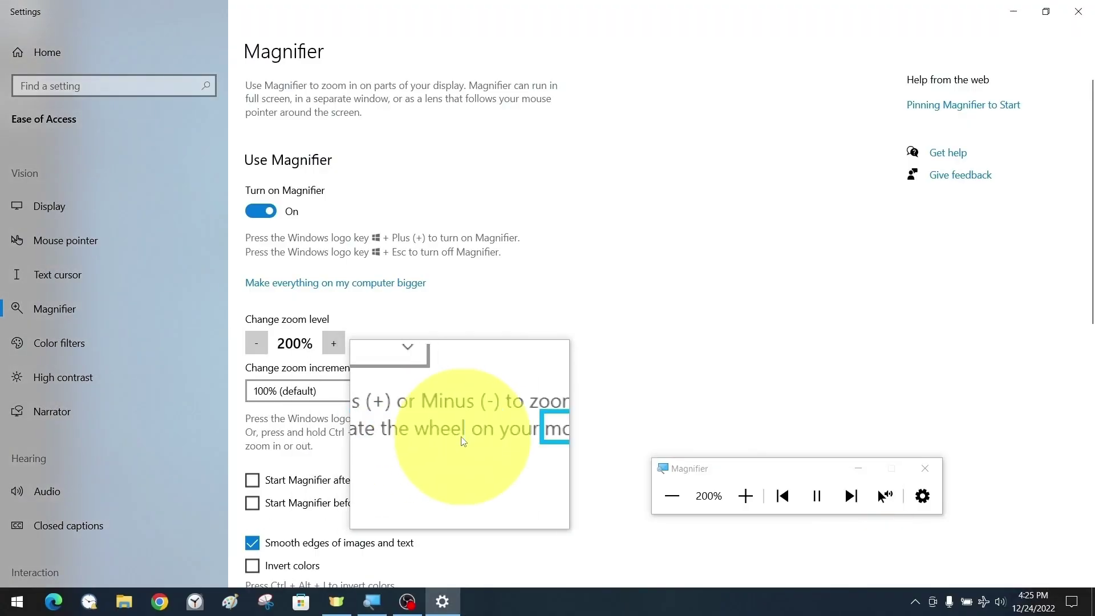
{"action": "left_click", "coordinate": [922, 495]}
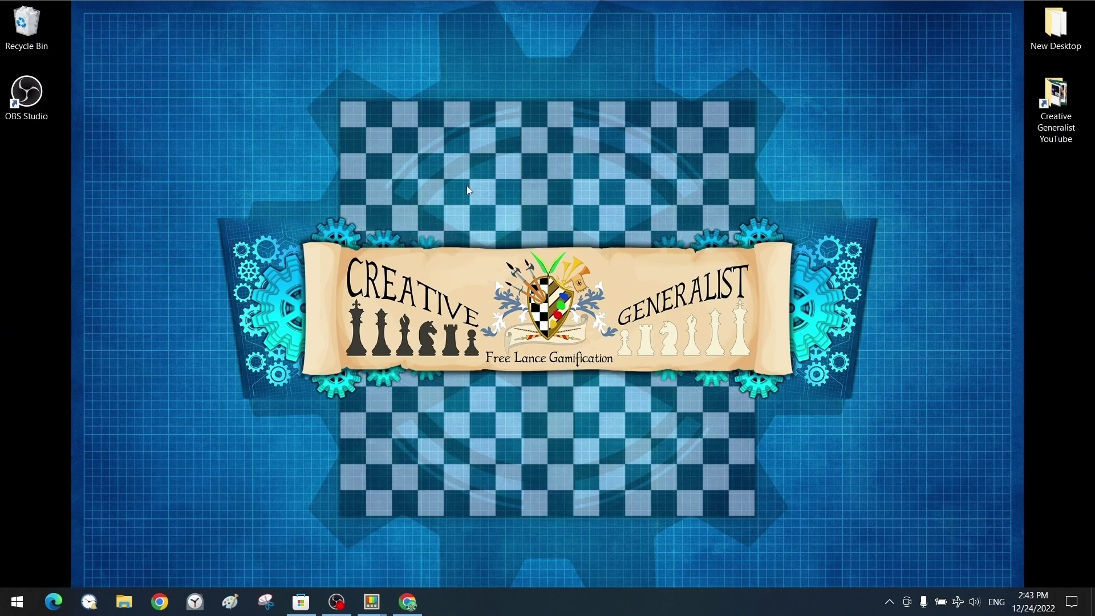
Search Windows for "store" and open the Microsoft Store.
{"action": "left_click", "coordinate": [14, 602]}
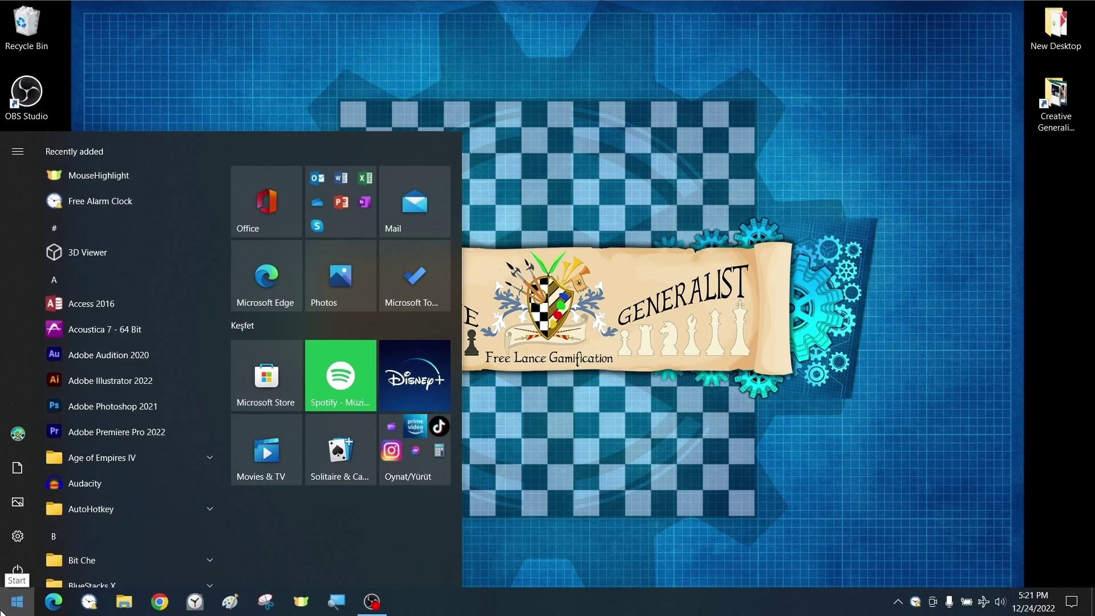
{"action": "type", "text": "store"}
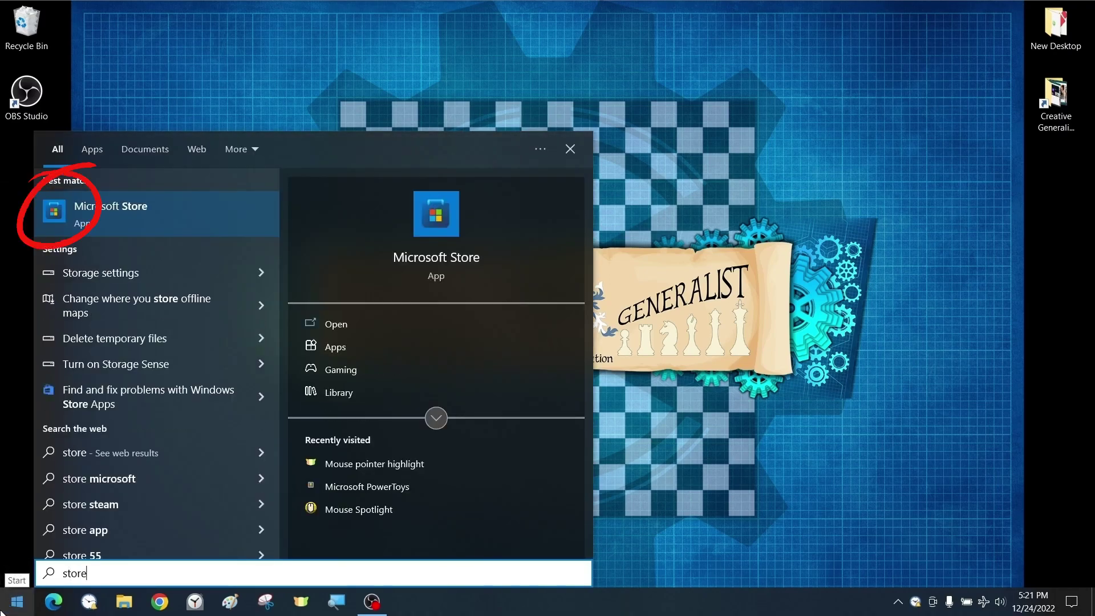
{"action": "key", "text": "Return"}
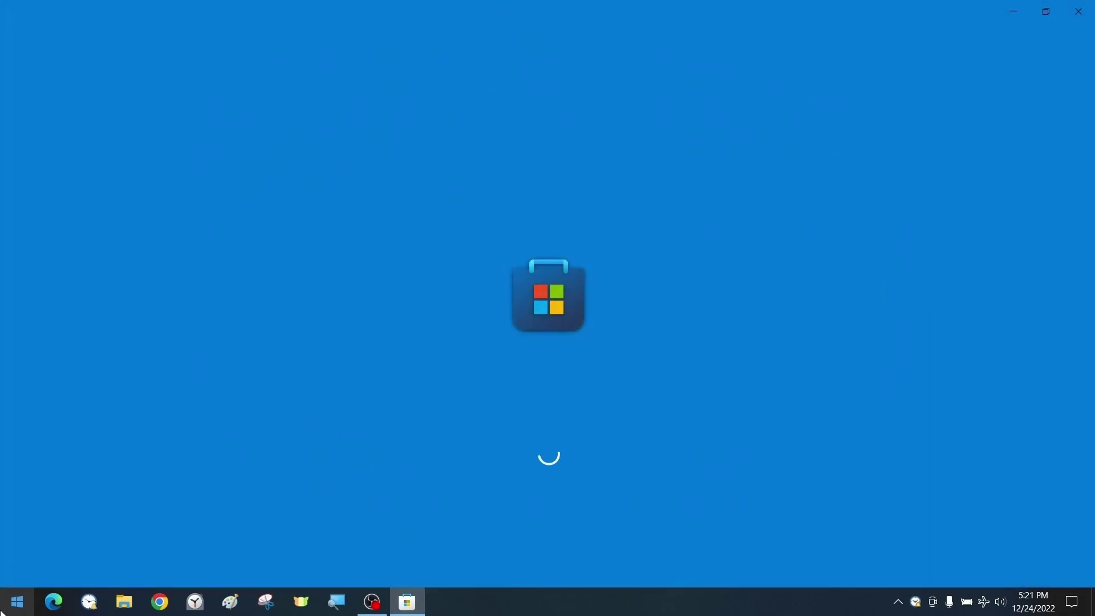
Restore the Microsoft Store window to a smaller size, move it higher on the desktop, and pin the Store to the taskbar.
{"action": "left_click", "coordinate": [1048, 11]}
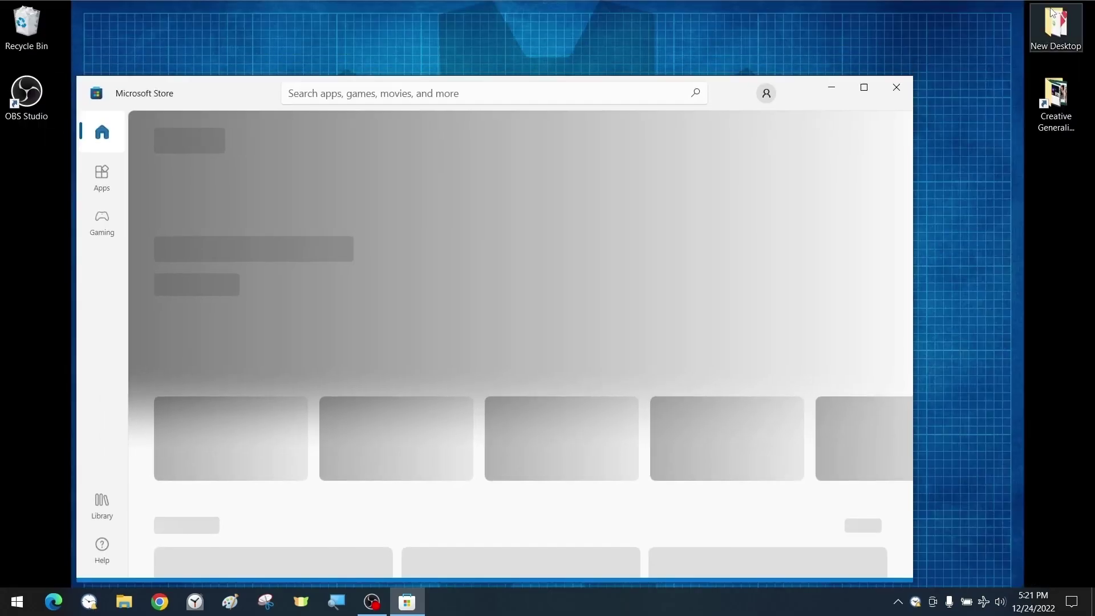
{"action": "left_click_drag", "start_coordinate": [796, 90], "coordinate": [792, 21]}
{"action": "right_click", "coordinate": [407, 602]}
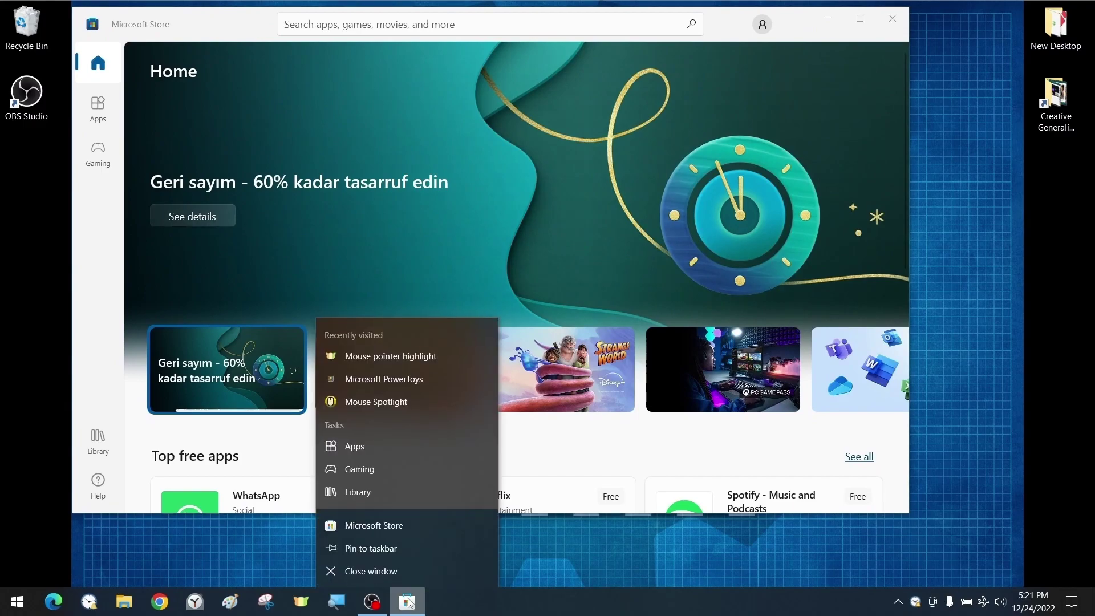
{"action": "left_click", "coordinate": [402, 537]}
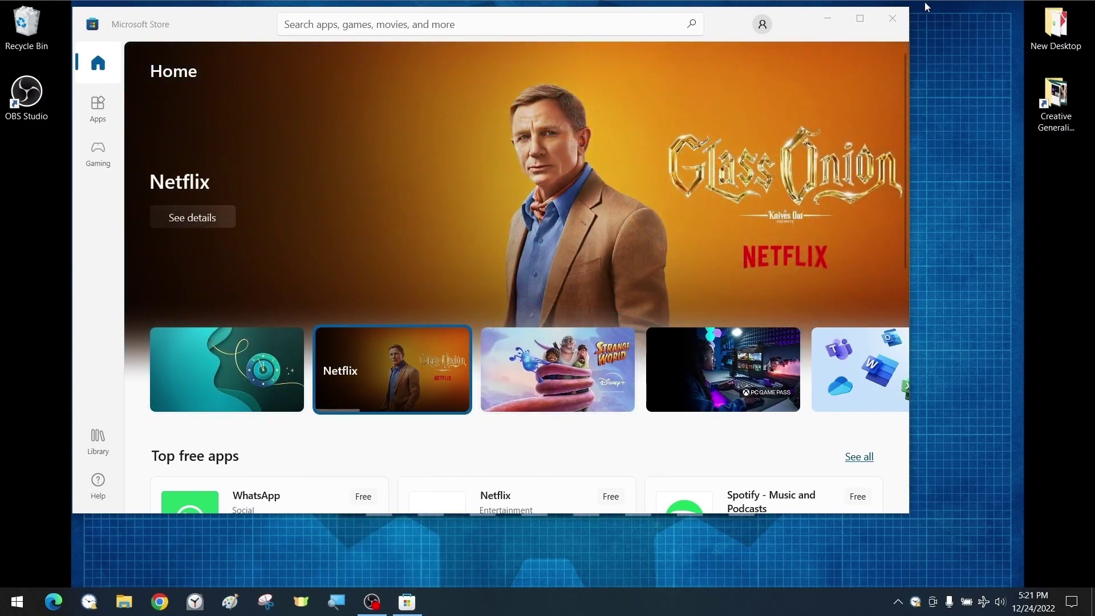
Search the store for "power toys", view the Microsoft PowerToys page in a maximized window, and minimize the store.
{"action": "left_click", "coordinate": [298, 22]}
{"action": "key", "text": "Down"}
{"action": "key", "text": "Down"}
{"action": "key", "text": "Return"}
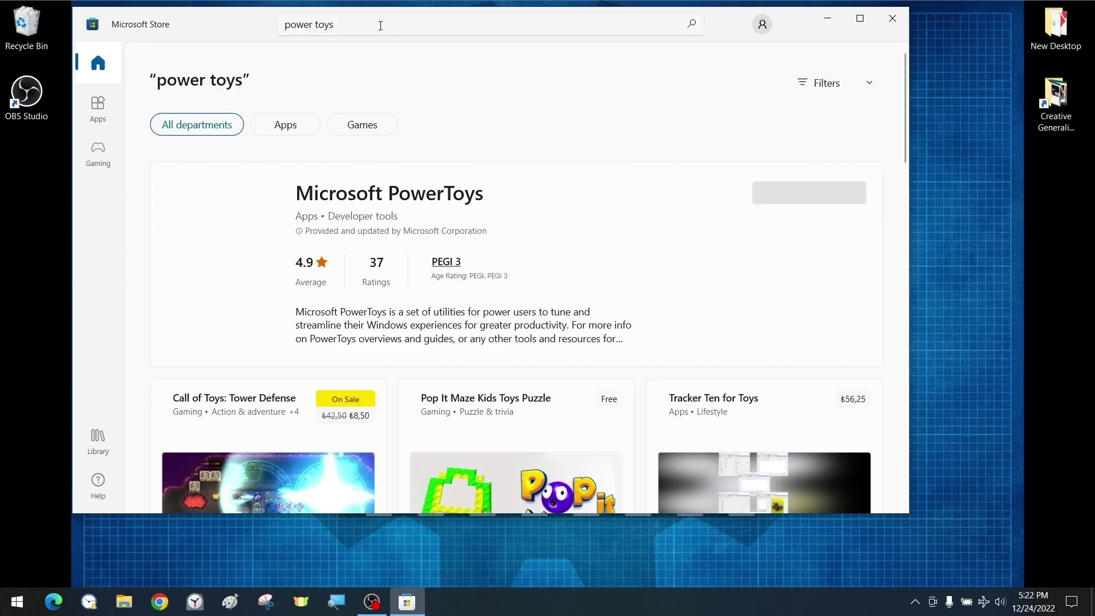
{"action": "left_click", "coordinate": [354, 204]}
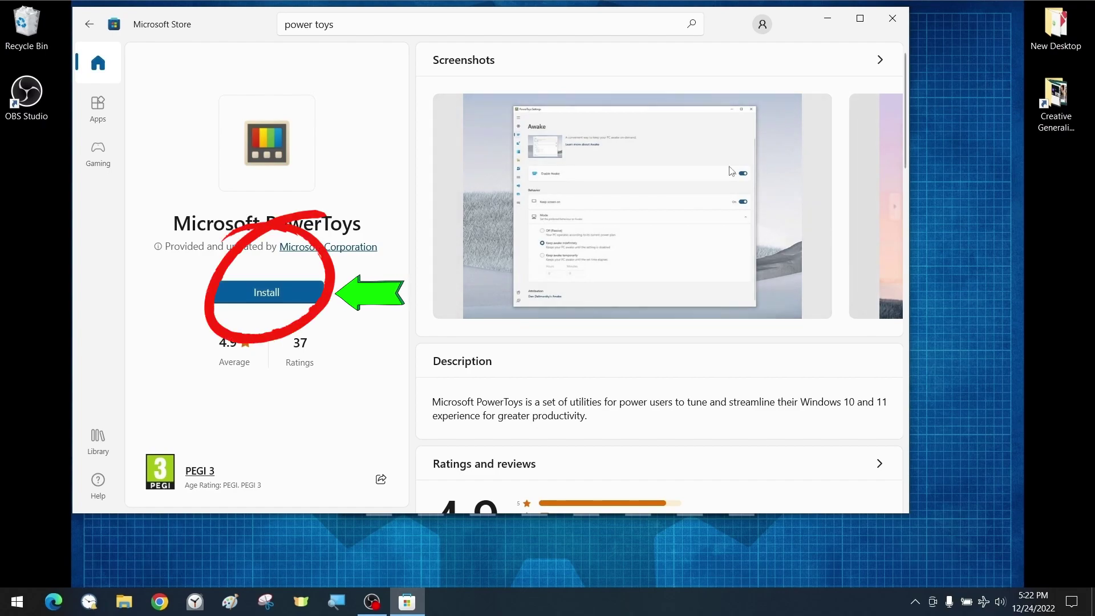
{"action": "left_click", "coordinate": [860, 19]}
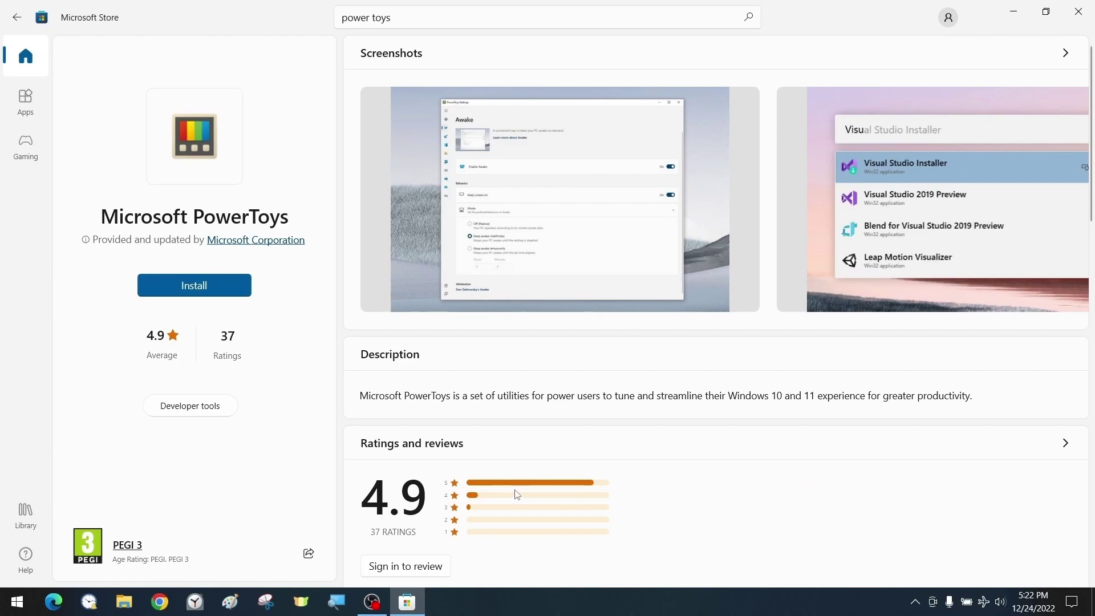
{"action": "left_click", "coordinate": [1011, 9]}
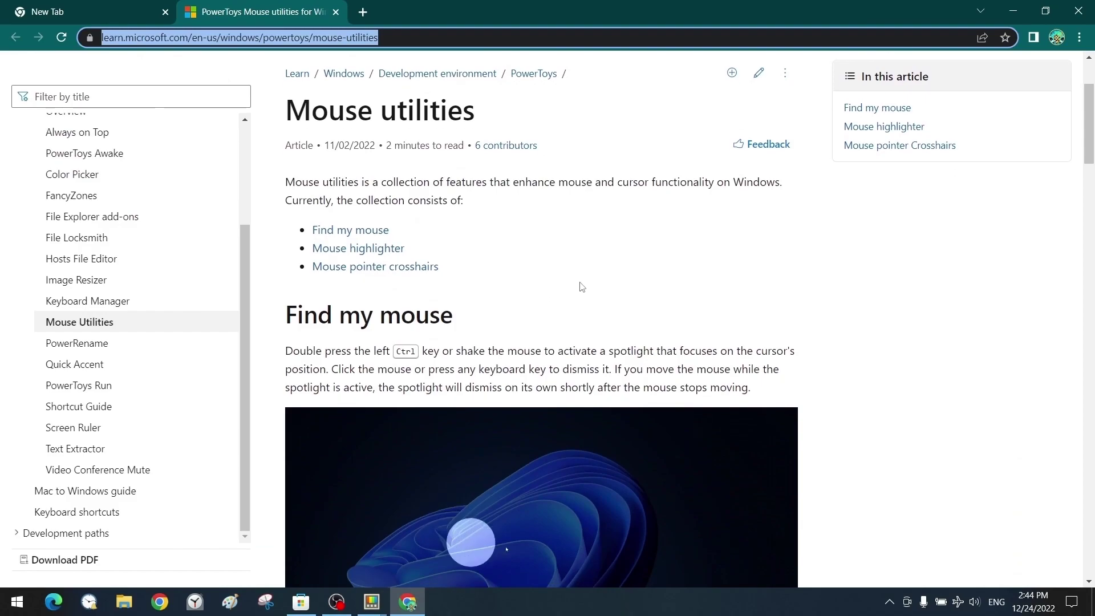
Read the Find my mouse and Mouse highlighter sections of the Mouse utilities documentation, including their settings.
{"action": "scroll", "coordinate": [582, 286], "scroll_direction": "down", "scroll_amount": 3}
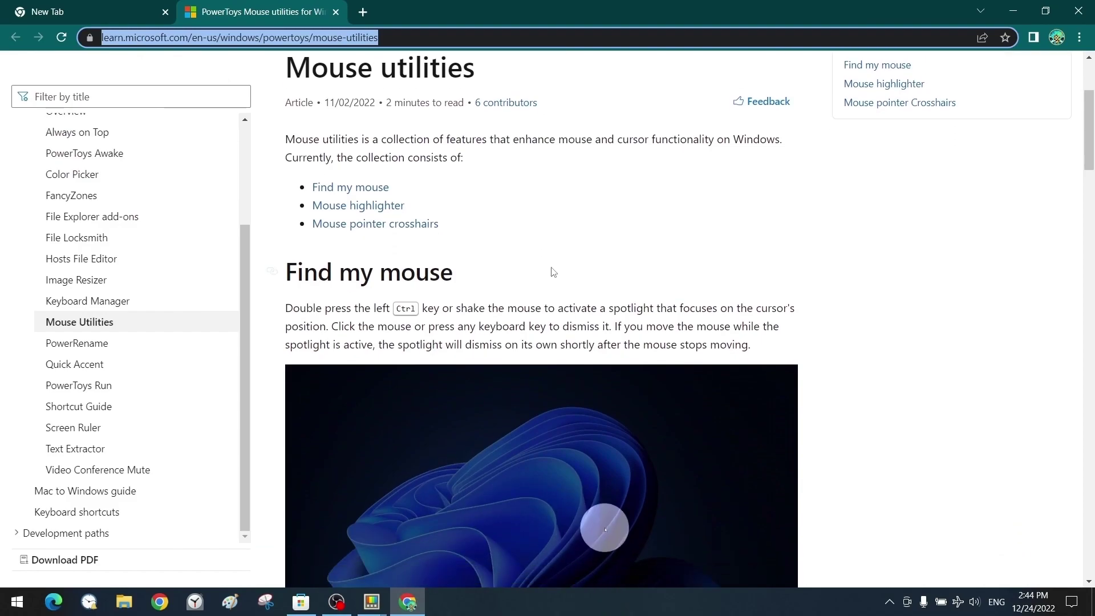
{"action": "scroll", "coordinate": [491, 270], "scroll_direction": "down", "scroll_amount": 1}
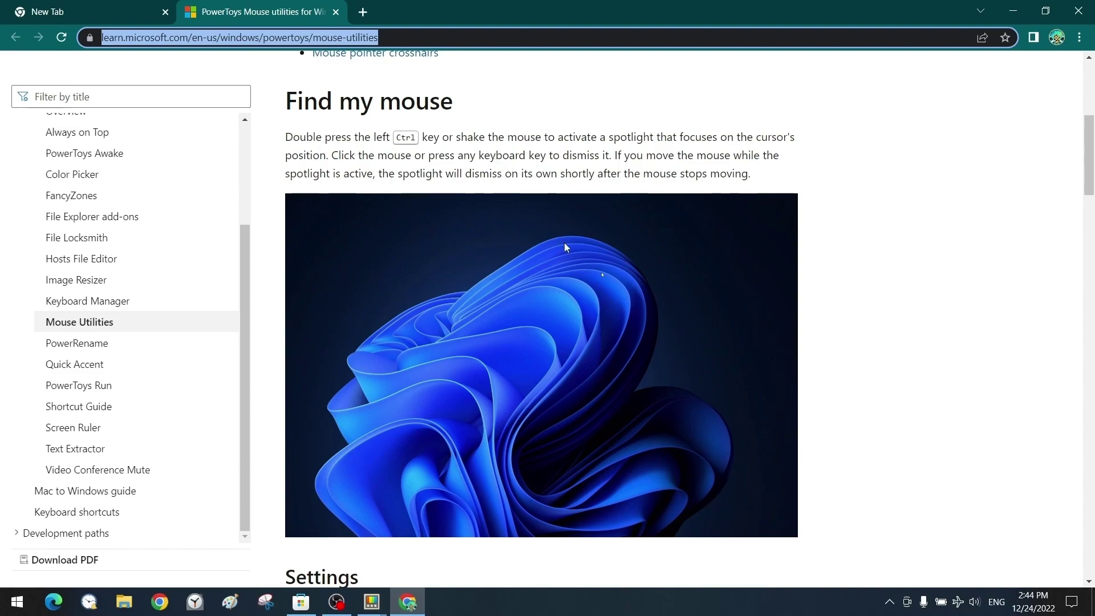
{"action": "scroll", "coordinate": [674, 281], "scroll_direction": "down", "scroll_amount": 6}
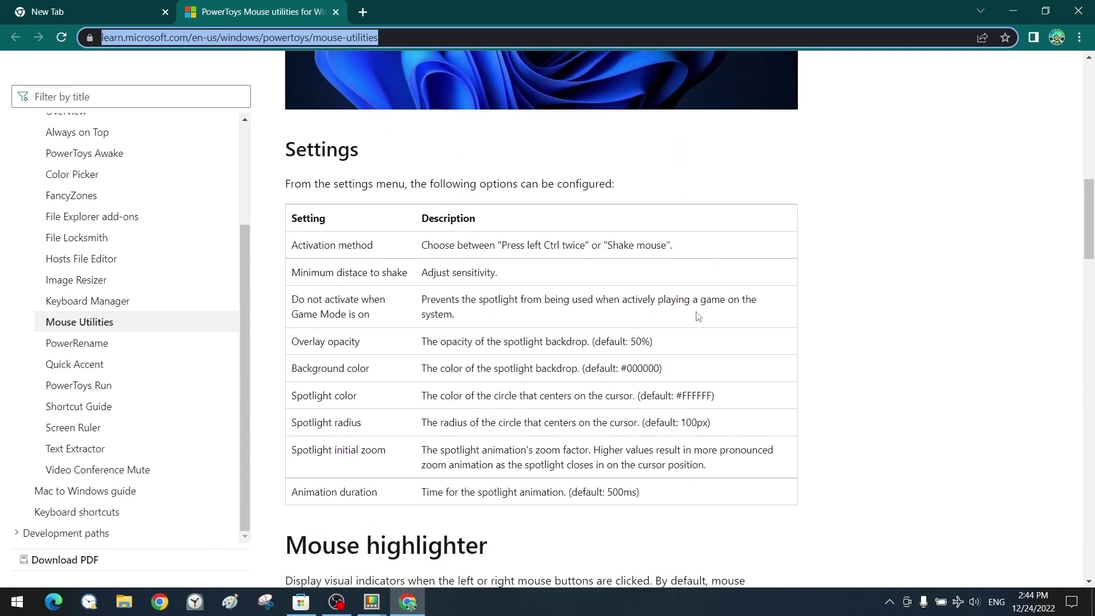
{"action": "scroll", "coordinate": [697, 312], "scroll_direction": "down", "scroll_amount": 7}
{"action": "scroll", "coordinate": [696, 308], "scroll_direction": "up", "scroll_amount": 1}
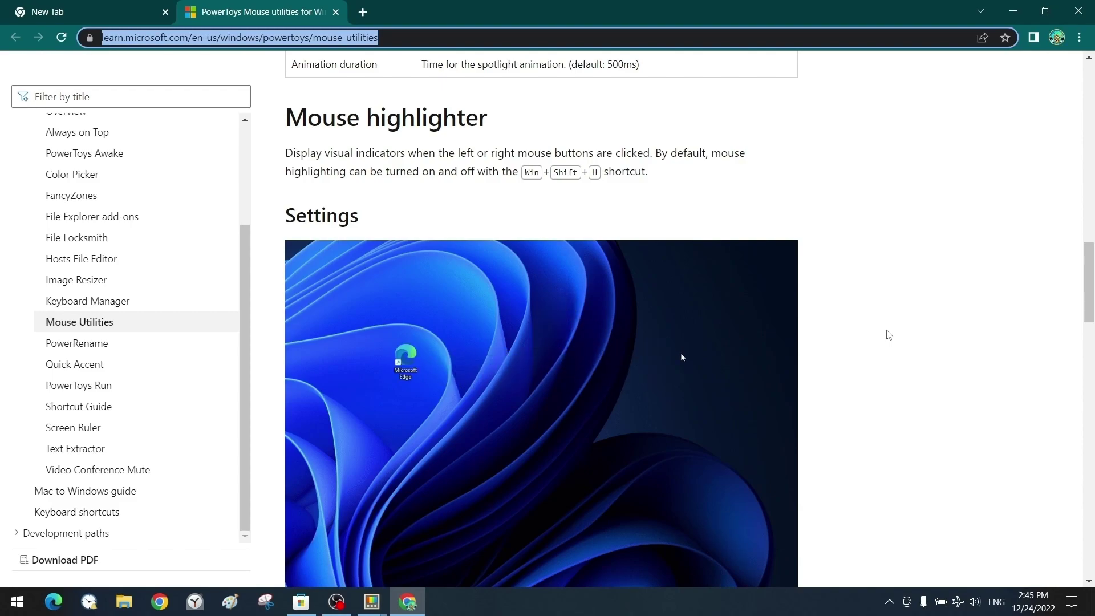
{"action": "scroll", "coordinate": [891, 333], "scroll_direction": "down", "scroll_amount": 15}
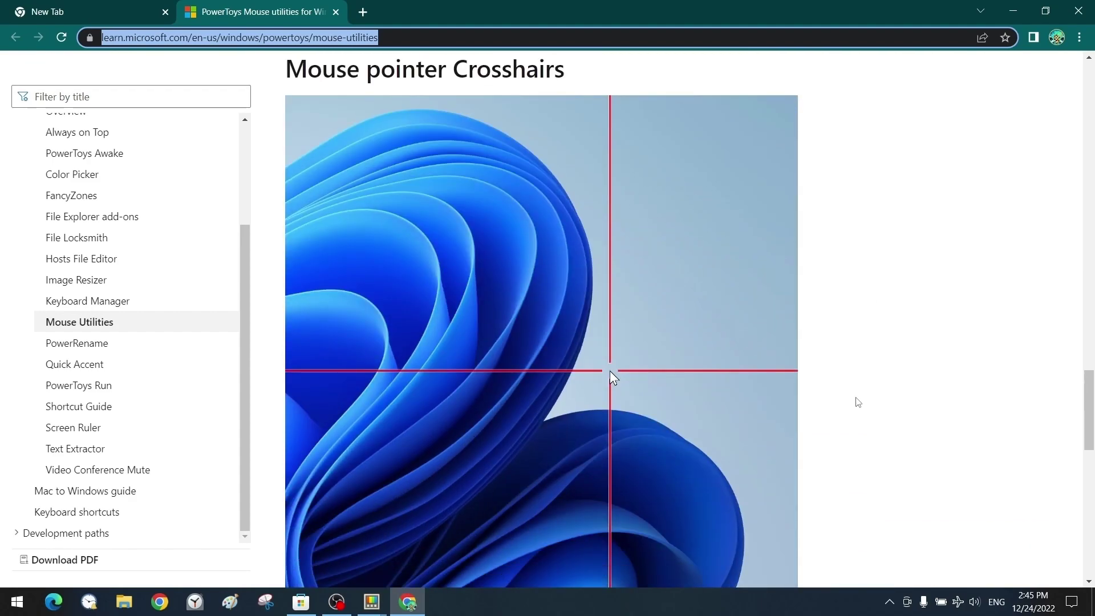
Examine the Mouse pointer Crosshairs illustration and its settings table in the documentation.
{"action": "scroll", "coordinate": [912, 384], "scroll_direction": "down", "scroll_amount": 1}
{"action": "scroll", "coordinate": [913, 384], "scroll_direction": "up", "scroll_amount": 1}
{"action": "scroll", "coordinate": [913, 382], "scroll_direction": "down", "scroll_amount": 2}
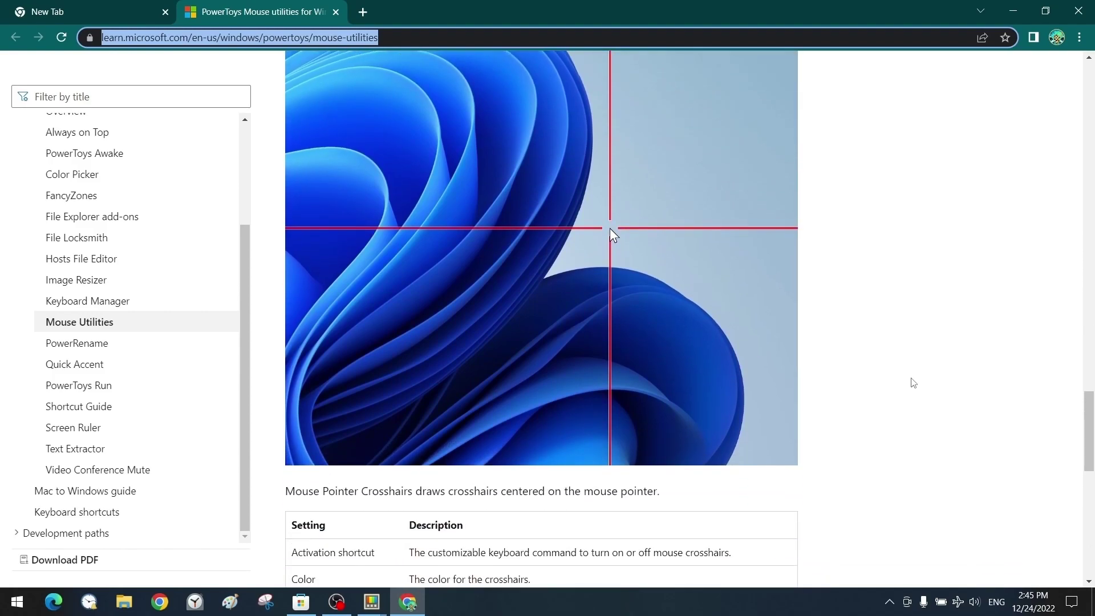
{"action": "scroll", "coordinate": [913, 383], "scroll_direction": "up", "scroll_amount": 1}
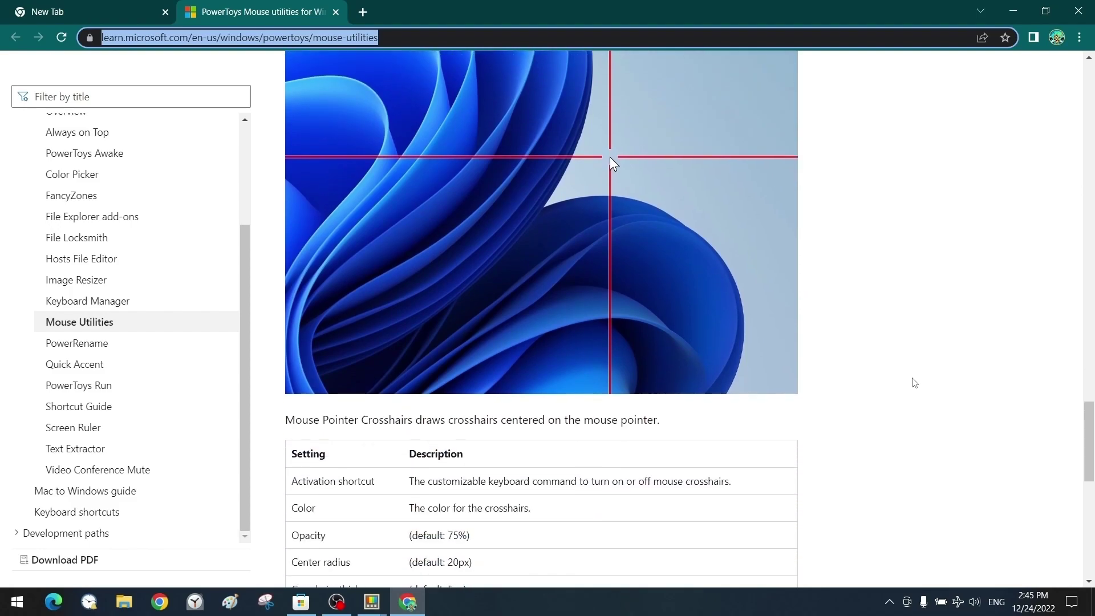
{"action": "scroll", "coordinate": [914, 382], "scroll_direction": "up", "scroll_amount": 4}
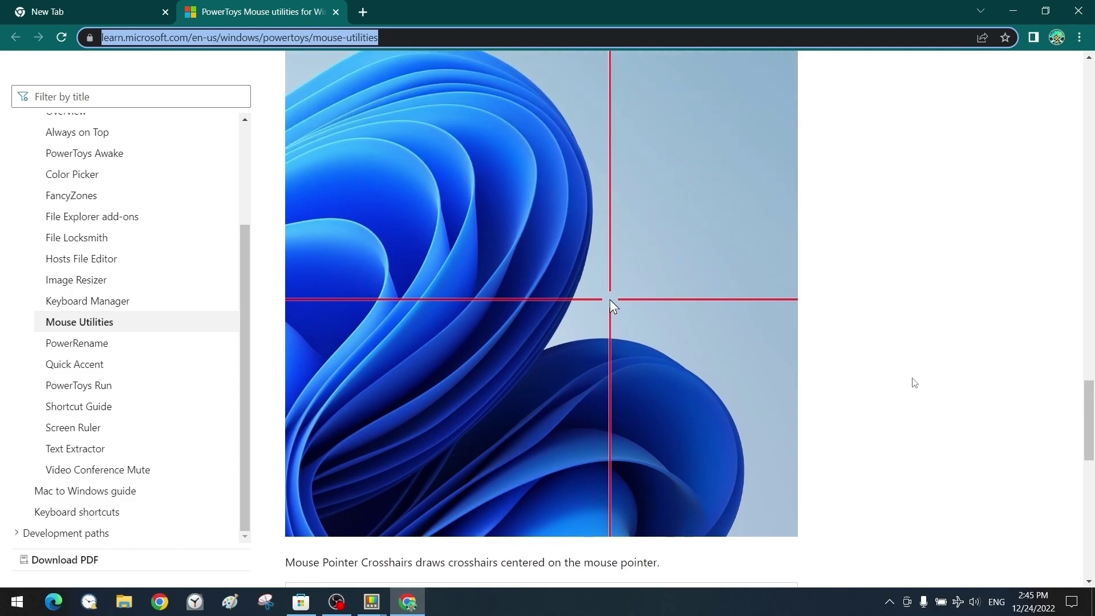
{"action": "scroll", "coordinate": [914, 382], "scroll_direction": "down", "scroll_amount": 8}
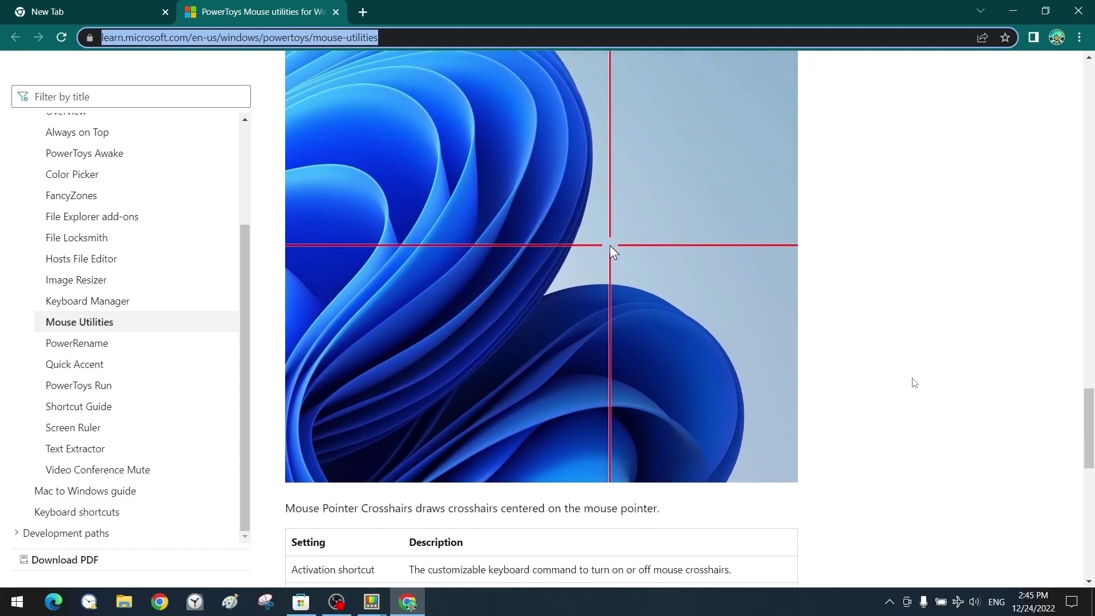
{"action": "scroll", "coordinate": [915, 382], "scroll_direction": "down", "scroll_amount": 1}
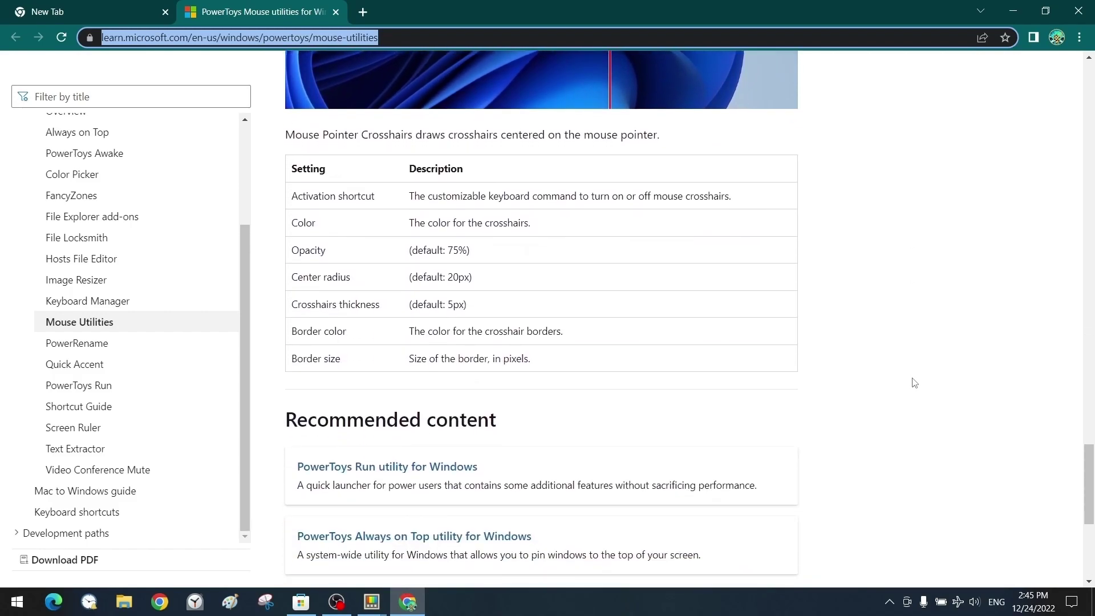
{"action": "scroll", "coordinate": [914, 382], "scroll_direction": "up", "scroll_amount": 1}
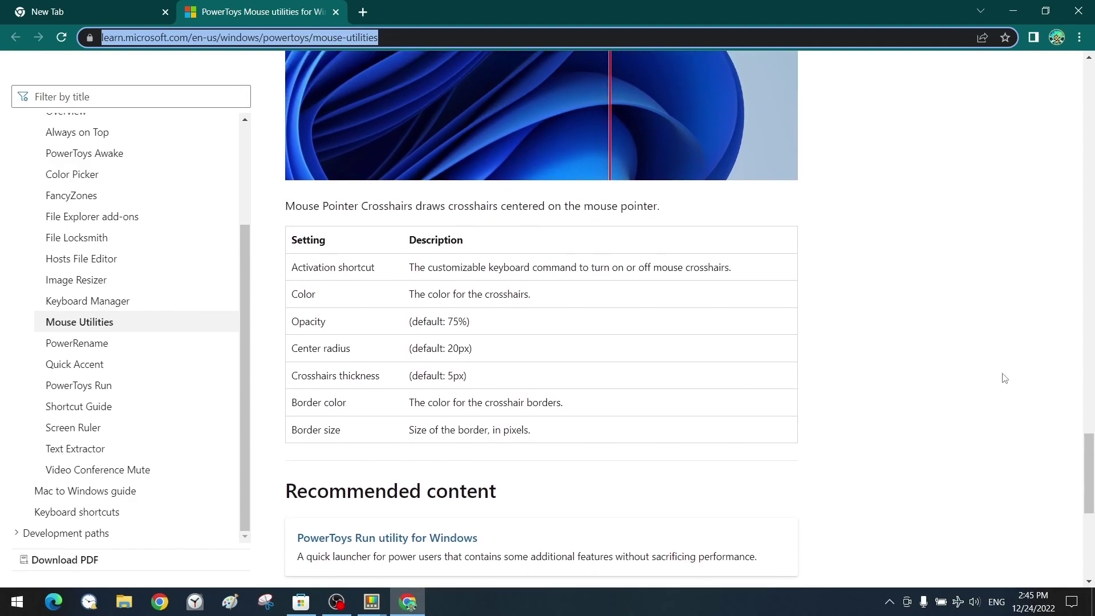
{"action": "scroll", "coordinate": [884, 391], "scroll_direction": "up", "scroll_amount": 4}
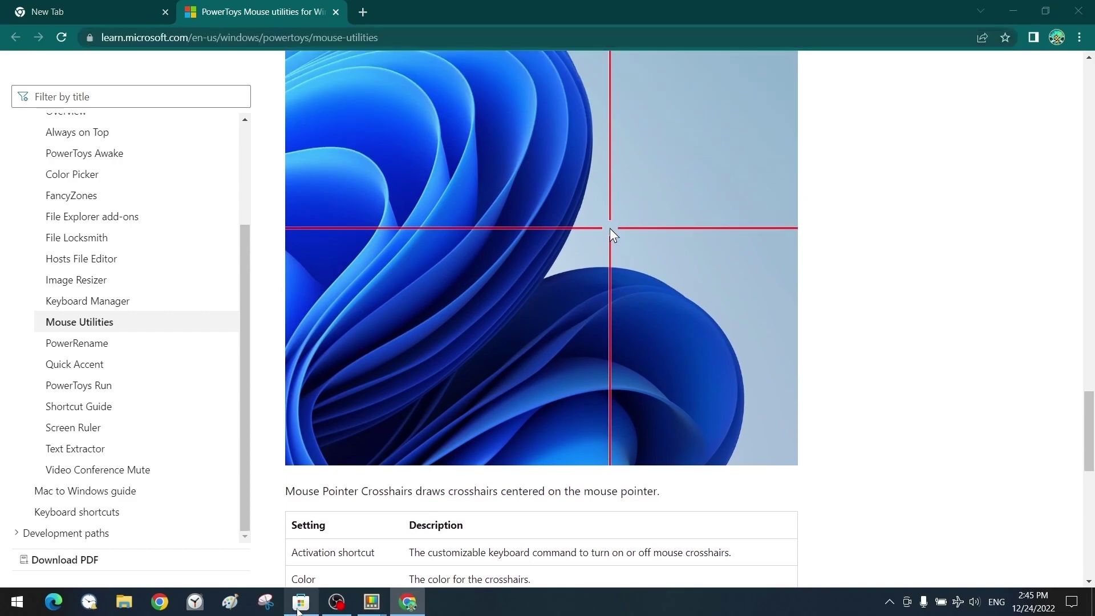
Switch to the Microsoft Store and search for "mouse pointer".
{"action": "left_click", "coordinate": [294, 608]}
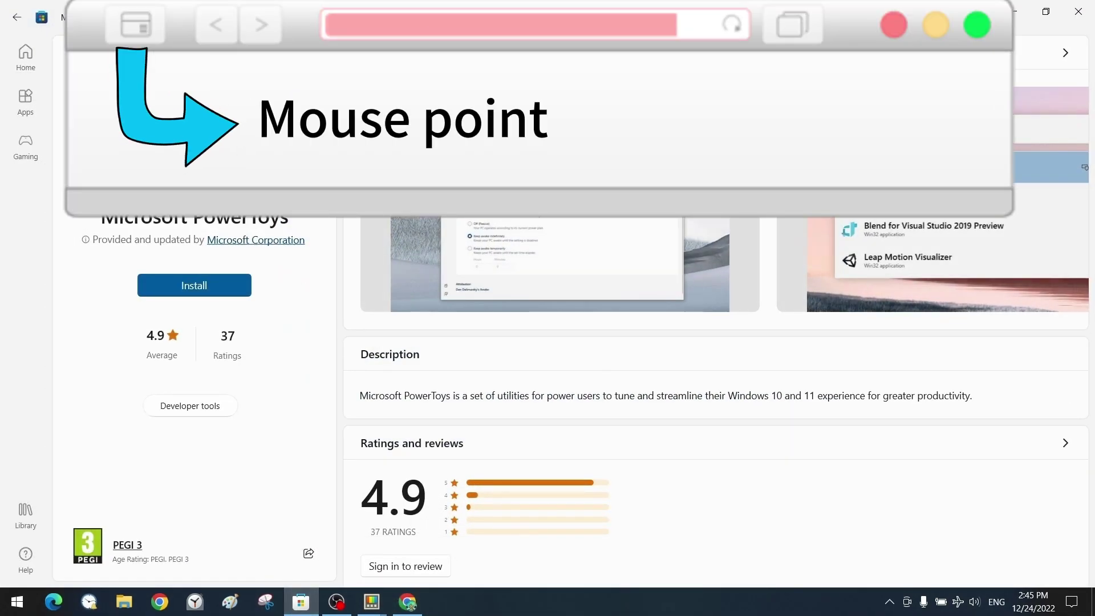
{"action": "type", "text": "m"}
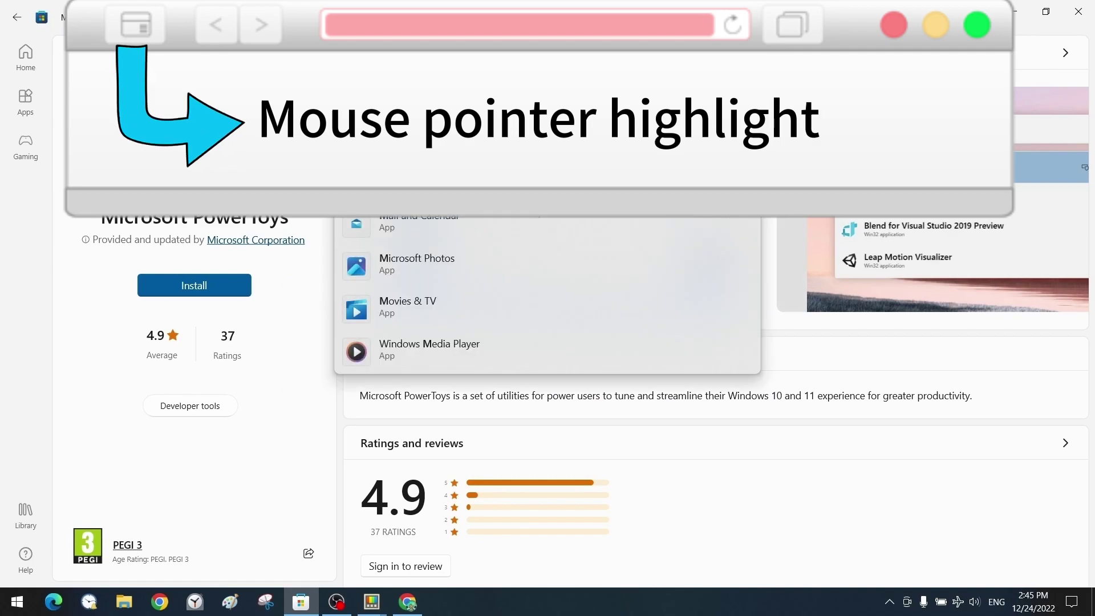
{"action": "key", "text": "Escape"}
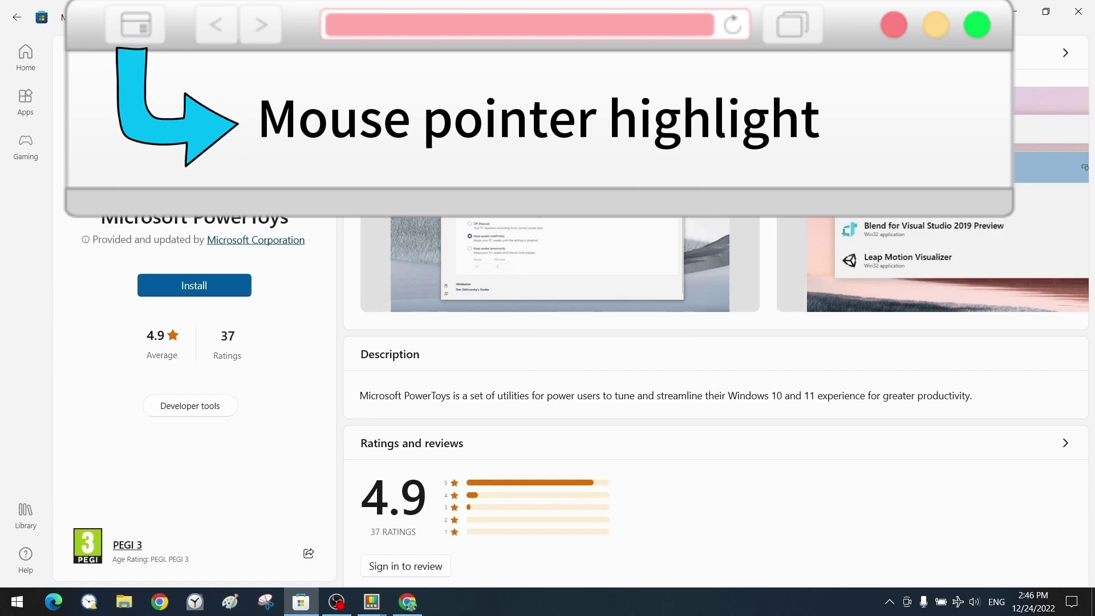
{"action": "key", "text": "Return"}
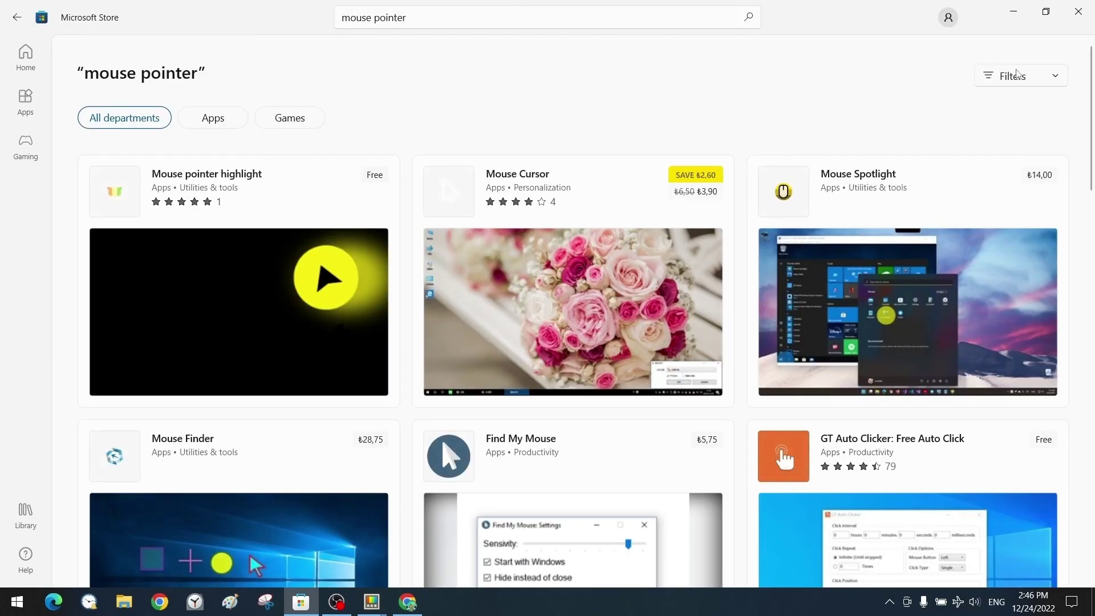
Filter the search results to the Free type and install the Mouse pointer highlight app.
{"action": "left_click", "coordinate": [1019, 78]}
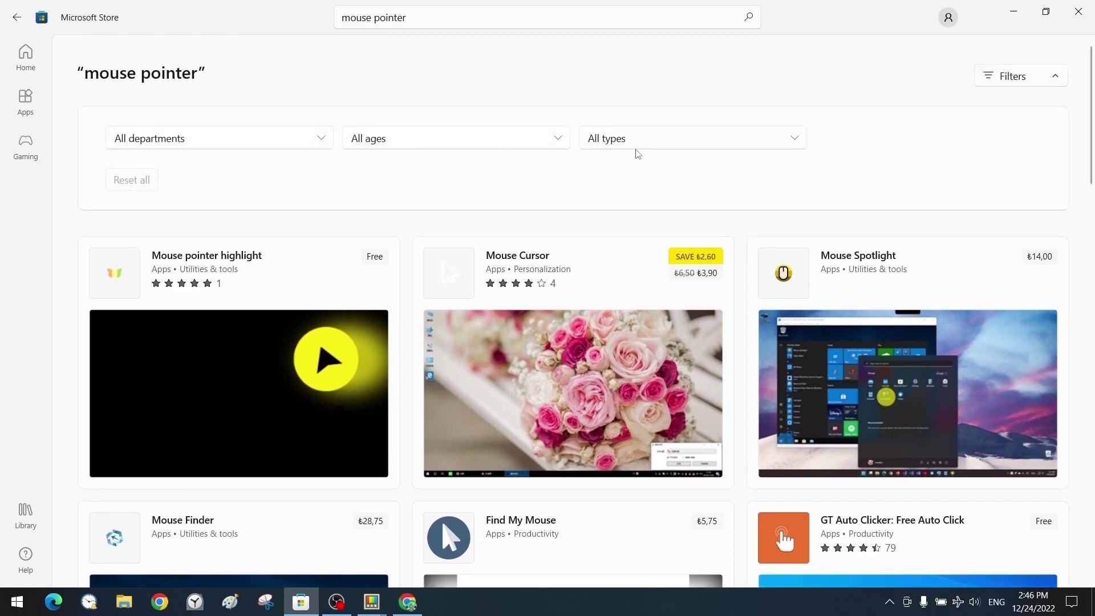
{"action": "left_click", "coordinate": [681, 150]}
{"action": "left_click", "coordinate": [679, 158]}
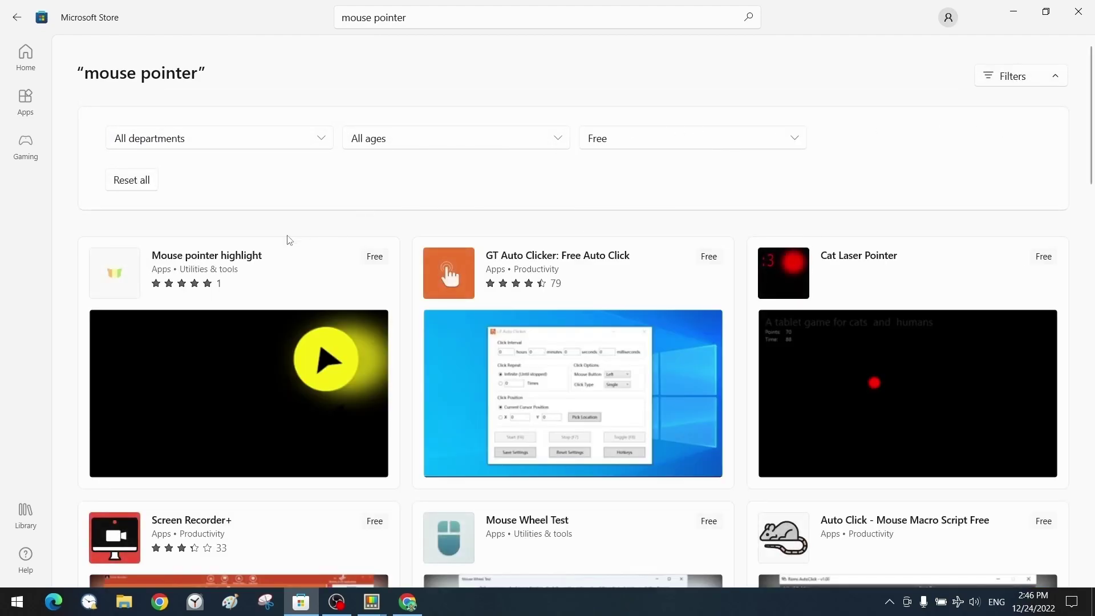
{"action": "left_click", "coordinate": [140, 358]}
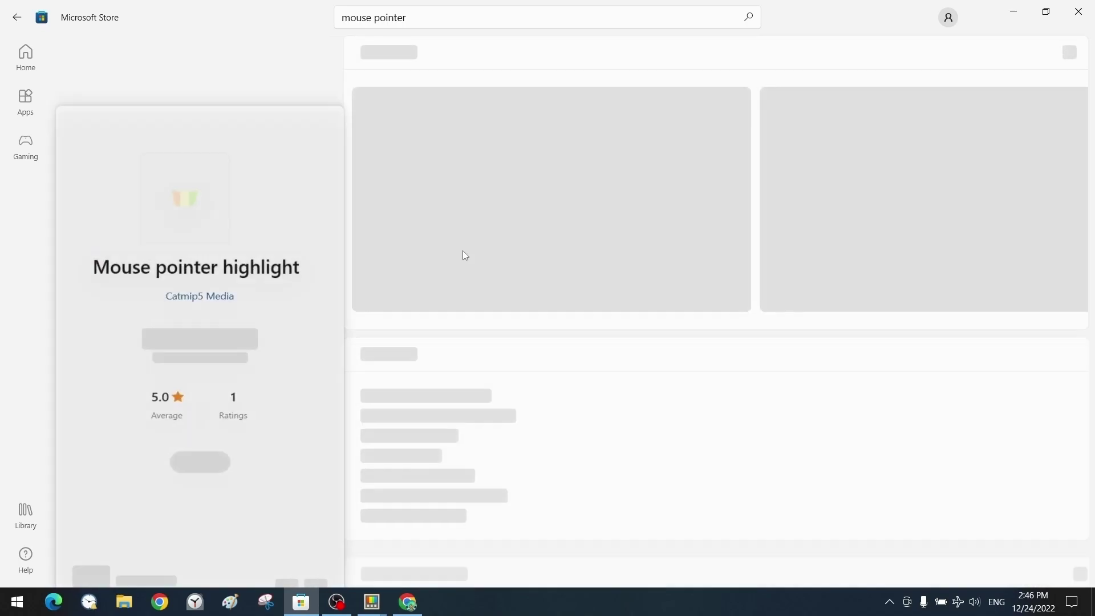
{"action": "left_click", "coordinate": [222, 291]}
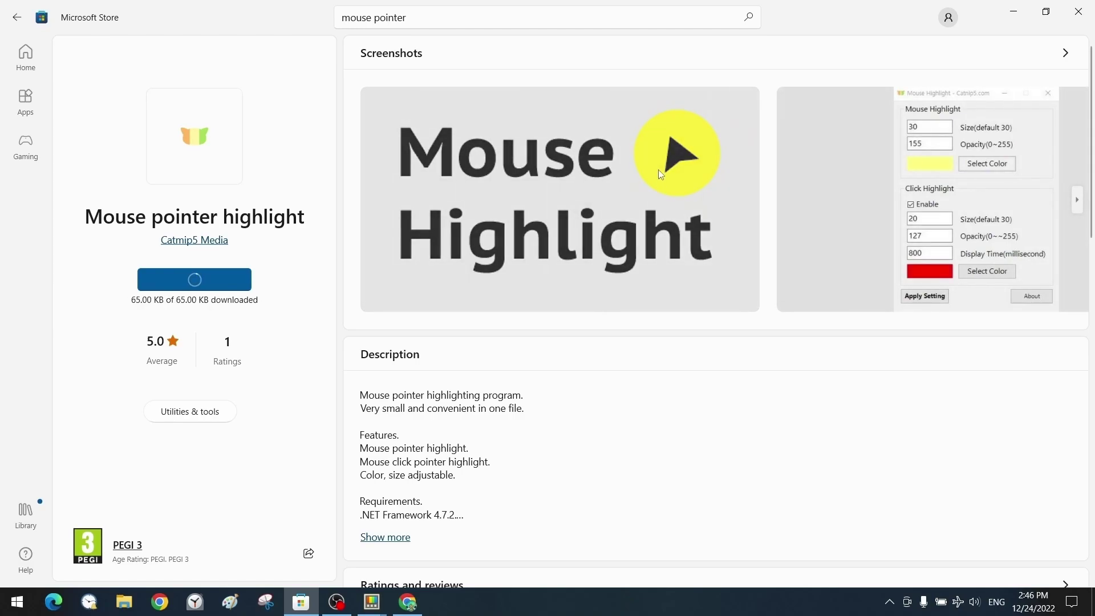
Browse the Mouse pointer highlight app's enlarged screenshots, and launch the app and close its window after viewing the highlight settings.
{"action": "left_click", "coordinate": [659, 217]}
{"action": "key", "text": "Right"}
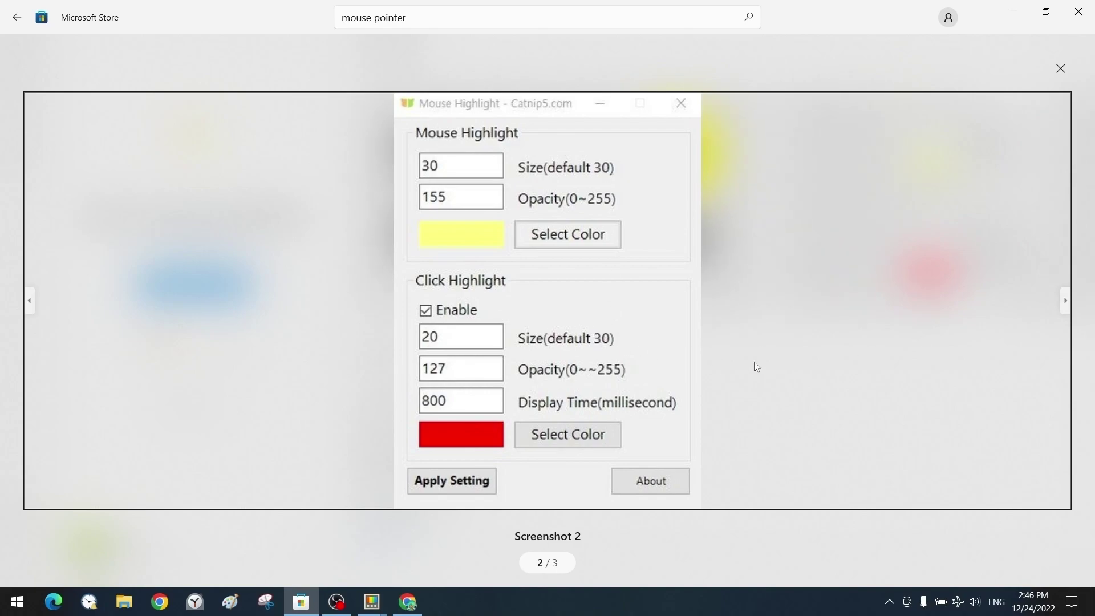
{"action": "key", "text": "Right"}
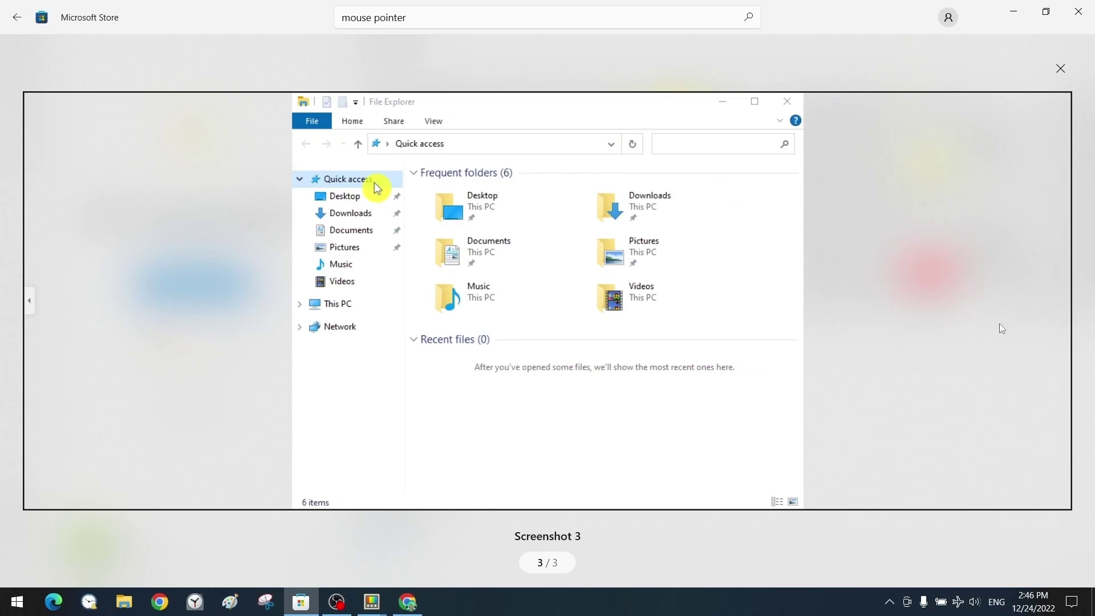
{"action": "left_click", "coordinate": [1058, 70]}
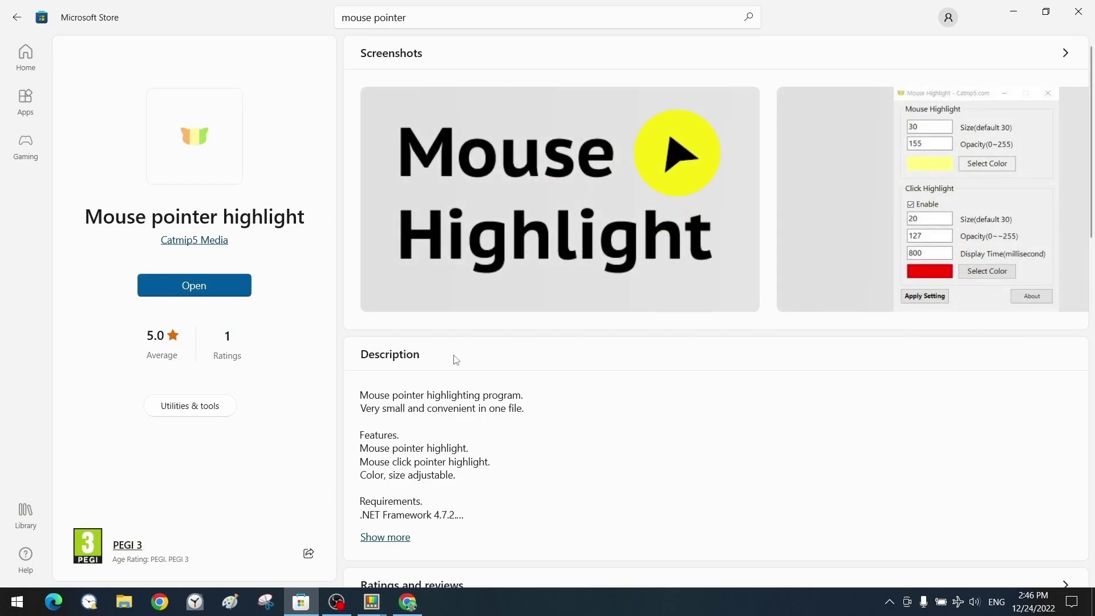
{"action": "left_click", "coordinate": [218, 288]}
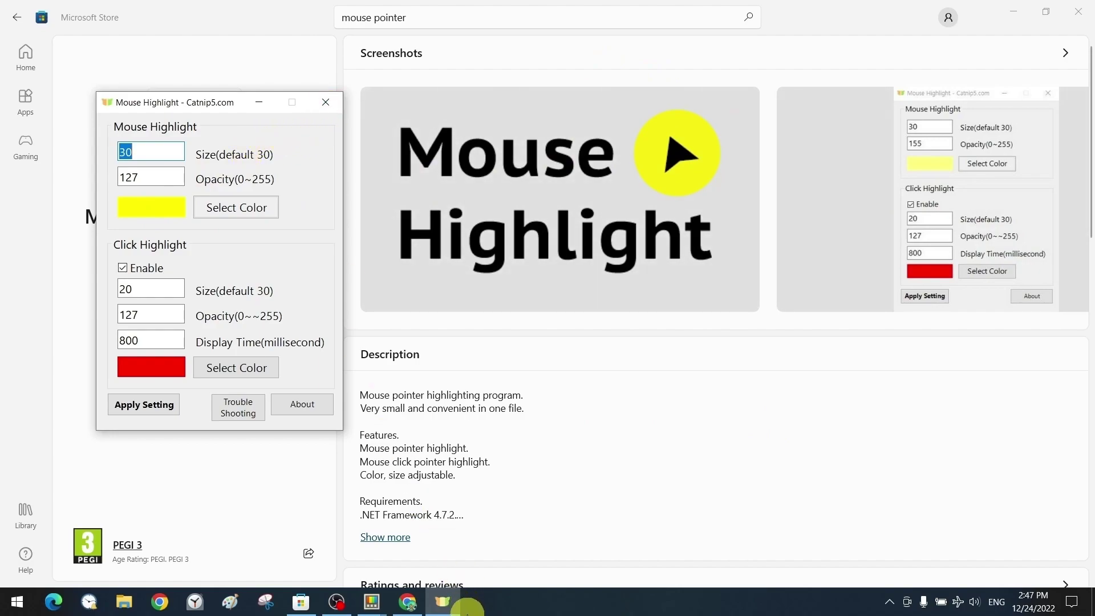
{"action": "left_click", "coordinate": [327, 101]}
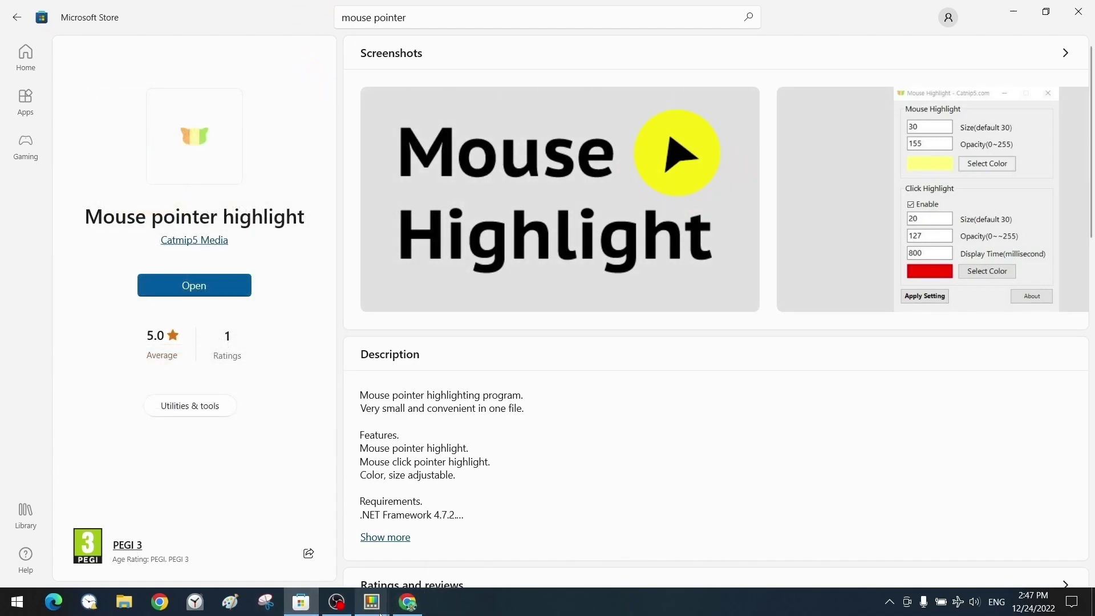
Switch to PowerToys, open the Mouse utilities settings from the welcome window, close that welcome window and maximize the settings.
{"action": "mouse_move", "coordinate": [372, 602]}
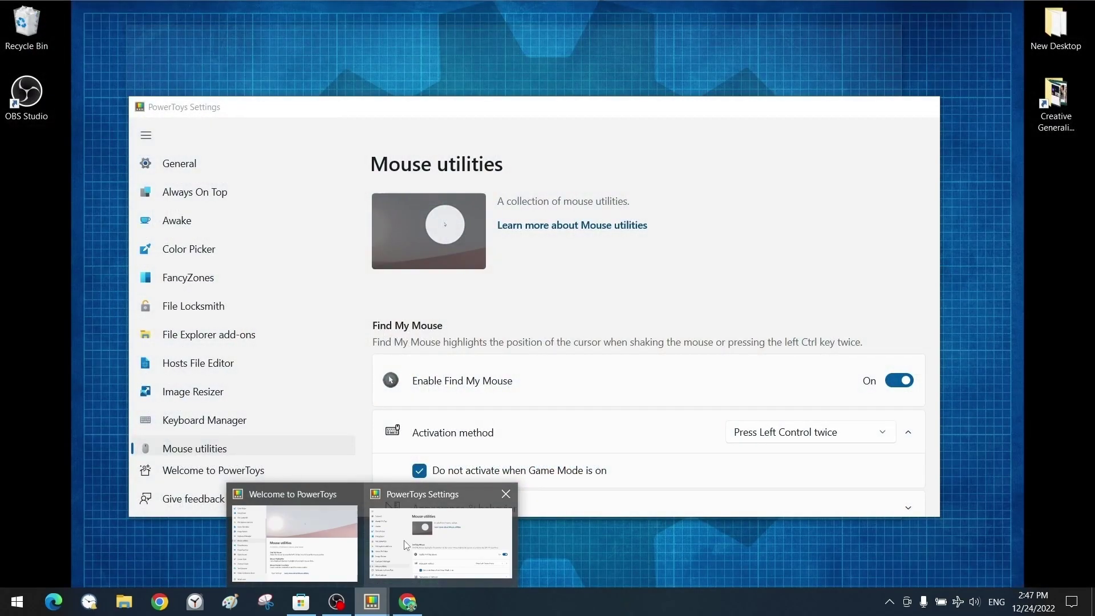
{"action": "left_click", "coordinate": [343, 547]}
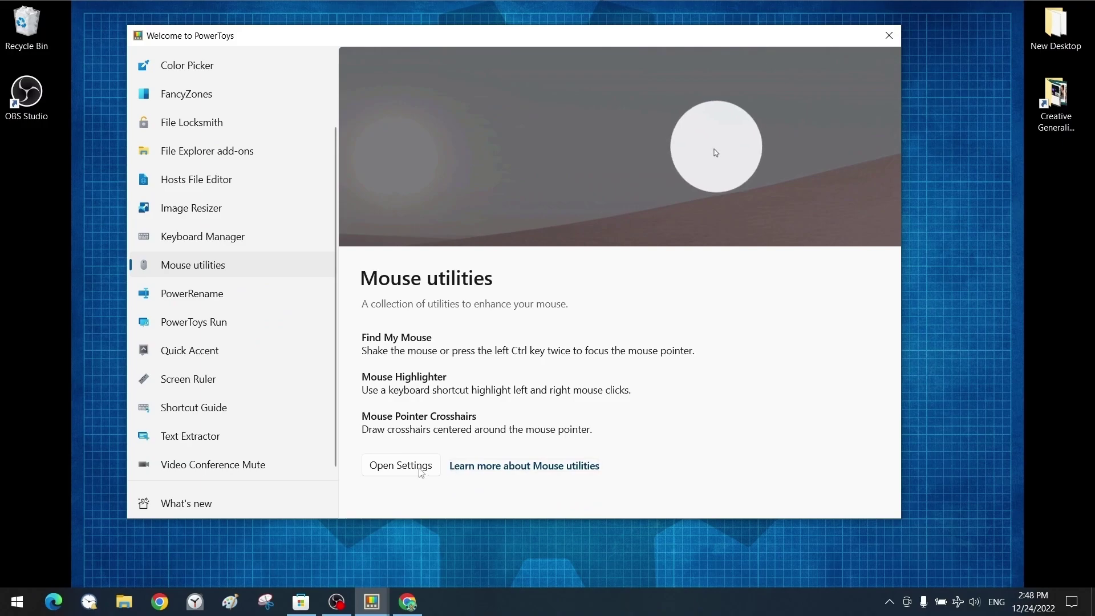
{"action": "left_click", "coordinate": [401, 466]}
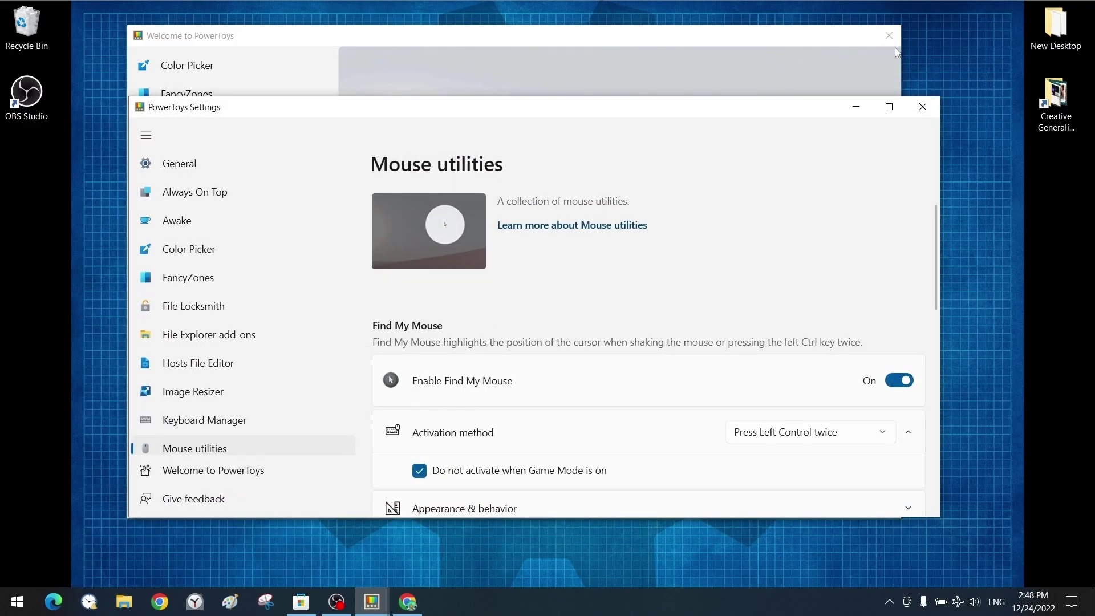
{"action": "left_click", "coordinate": [889, 35]}
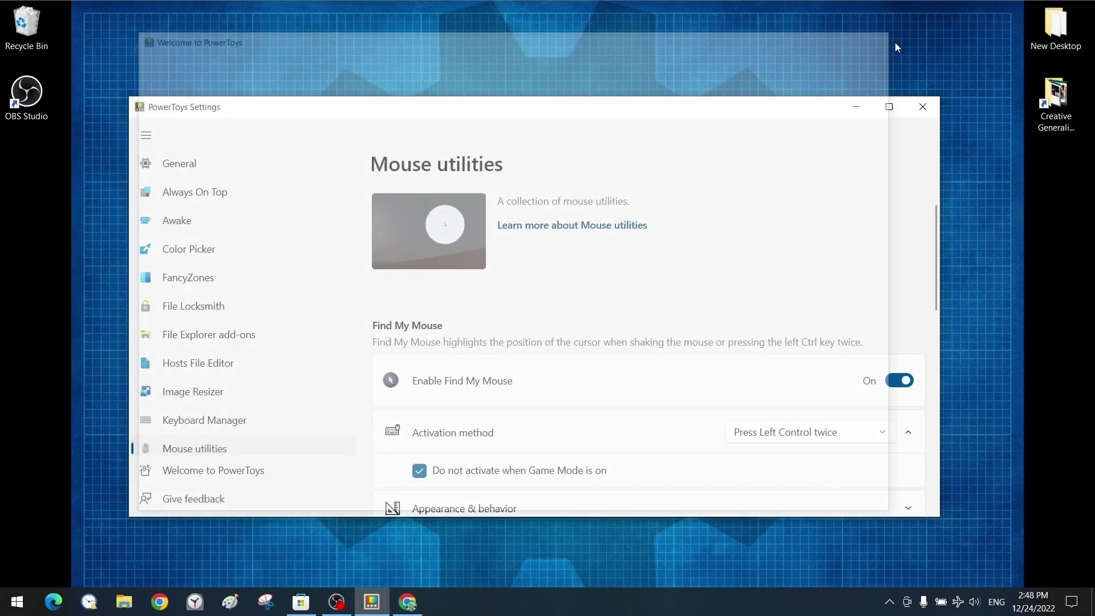
{"action": "left_click", "coordinate": [889, 108]}
{"action": "scroll", "coordinate": [772, 137], "scroll_direction": "down", "scroll_amount": 4}
{"action": "scroll", "coordinate": [778, 262], "scroll_direction": "up", "scroll_amount": 4}
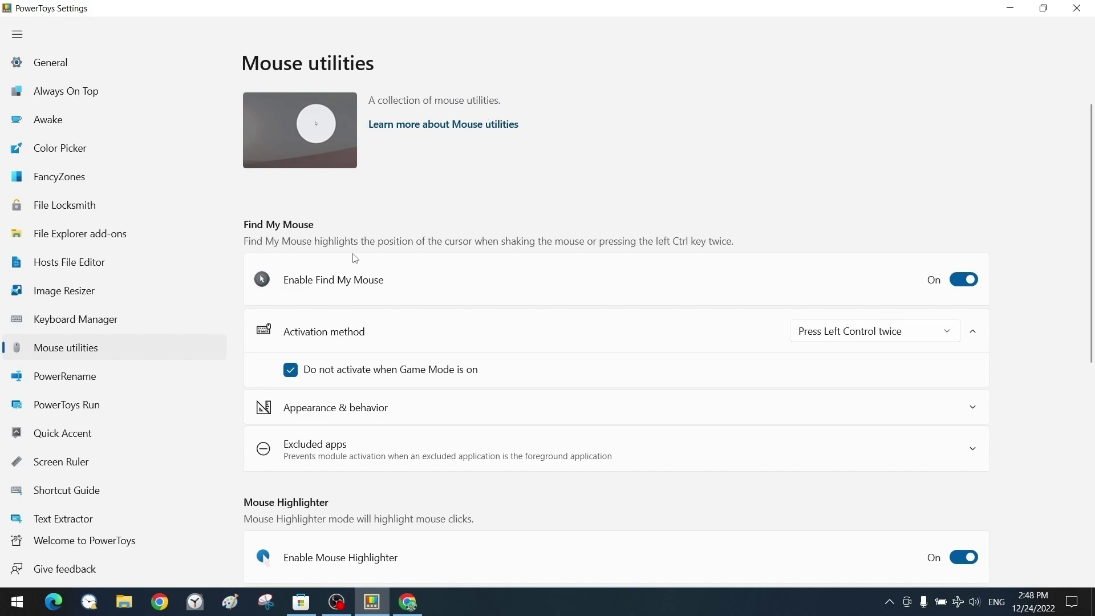
Check the Find My Mouse activation options without changing them, and trigger the pointer spotlight.
{"action": "left_click", "coordinate": [973, 335]}
{"action": "left_click", "coordinate": [973, 334]}
{"action": "left_click", "coordinate": [944, 338]}
{"action": "left_click", "coordinate": [946, 341]}
{"action": "key", "text": "ctrl"}
{"action": "key", "text": "ctrl"}
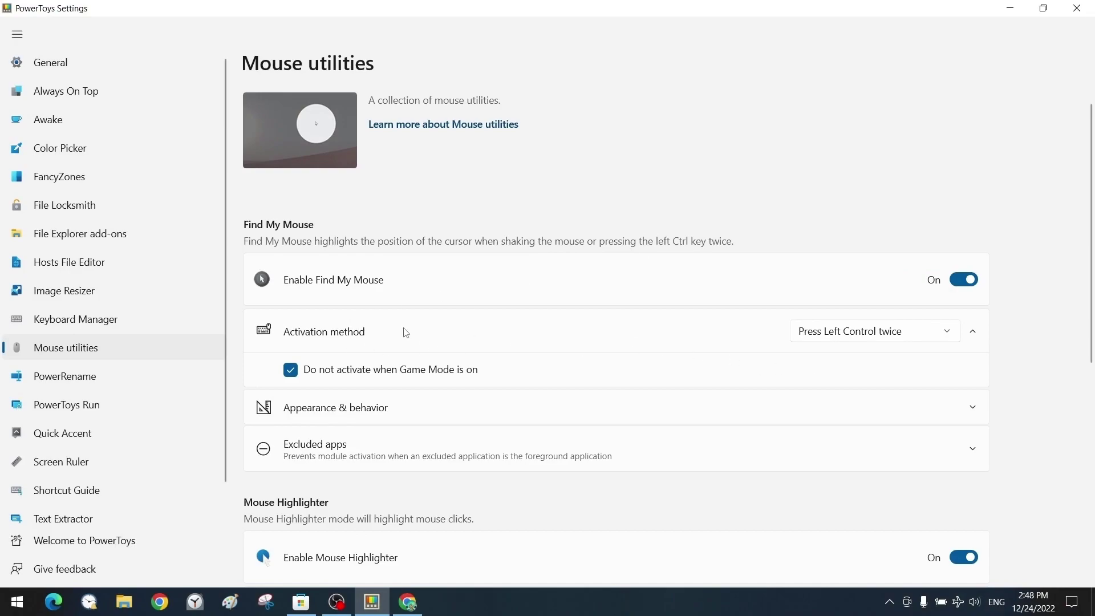
Try the Shake mouse activation method for Find My Mouse, and set it back to Press Left Control twice.
{"action": "left_click", "coordinate": [900, 325]}
{"action": "left_click", "coordinate": [885, 360]}
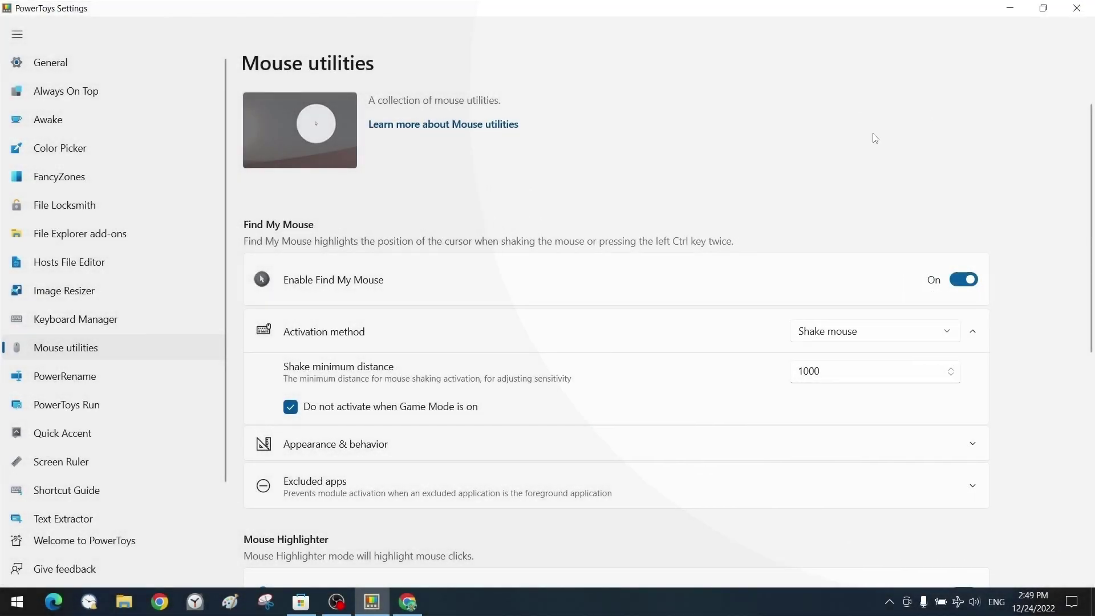
{"action": "left_click", "coordinate": [844, 329]}
{"action": "left_click", "coordinate": [848, 304]}
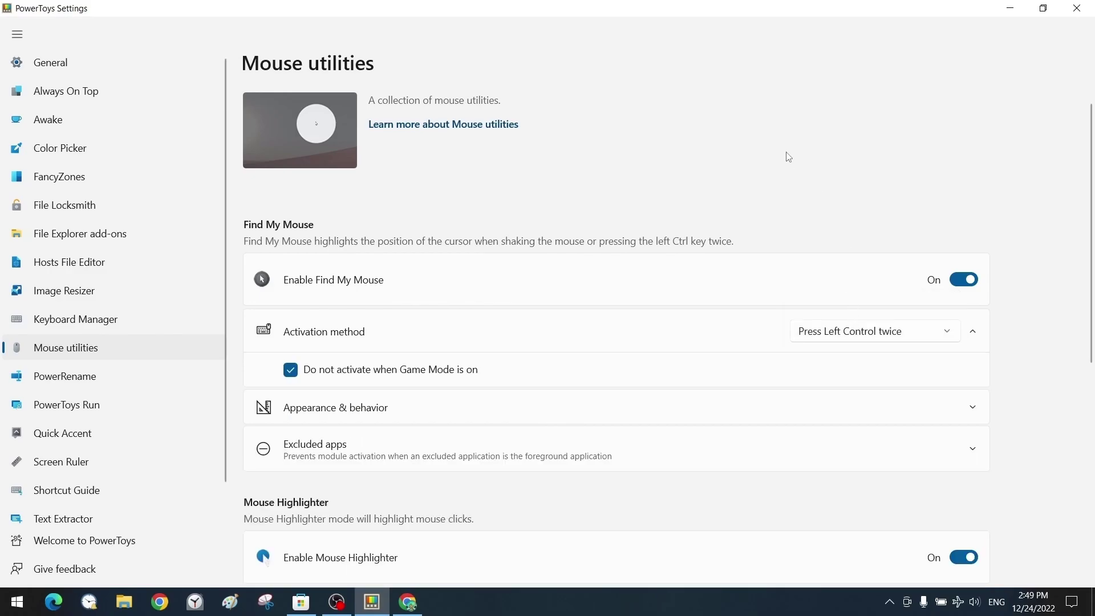
Test the Find My Mouse spotlight repeatedly using the Press Left Control twice activation method.
{"action": "key", "text": "ctrl"}
{"action": "key", "text": "ctrl"}
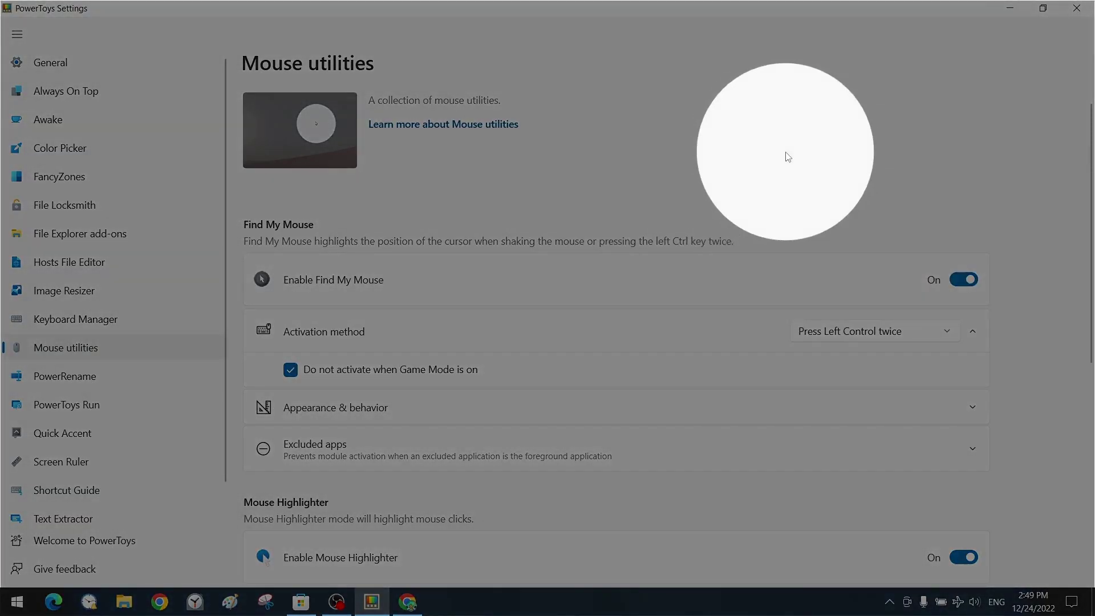
{"action": "key", "text": "ctrl"}
{"action": "key", "text": "ctrl"}
{"action": "scroll", "coordinate": [394, 388], "scroll_direction": "down", "scroll_amount": 3}
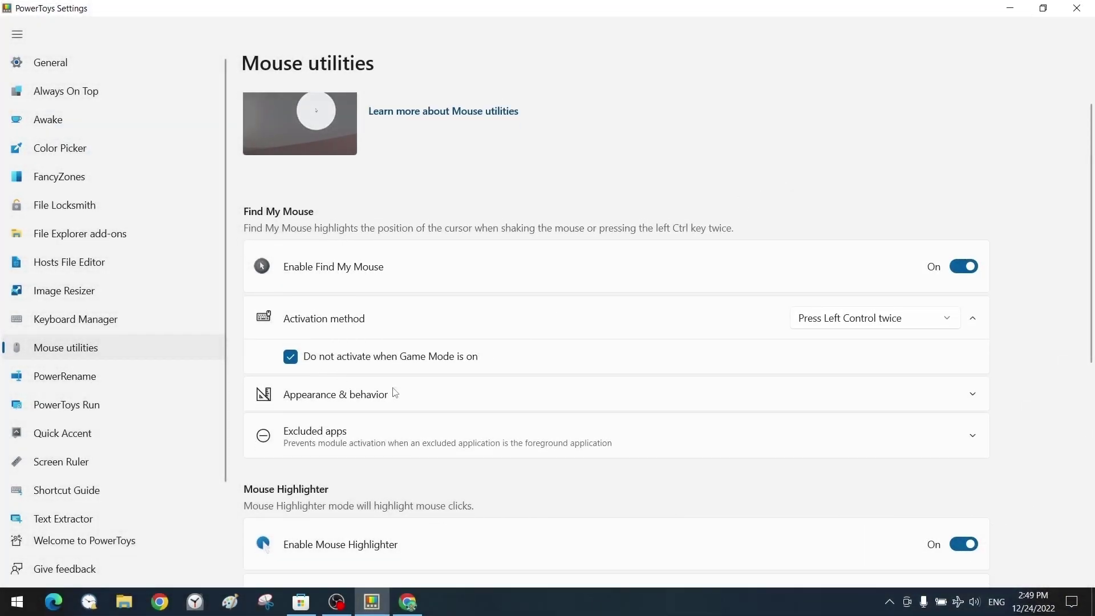
Expand the Find My Mouse appearance and behavior settings and trigger the spotlight at the existing overlay opacity.
{"action": "left_click", "coordinate": [435, 334]}
{"action": "scroll", "coordinate": [473, 335], "scroll_direction": "down", "scroll_amount": 2}
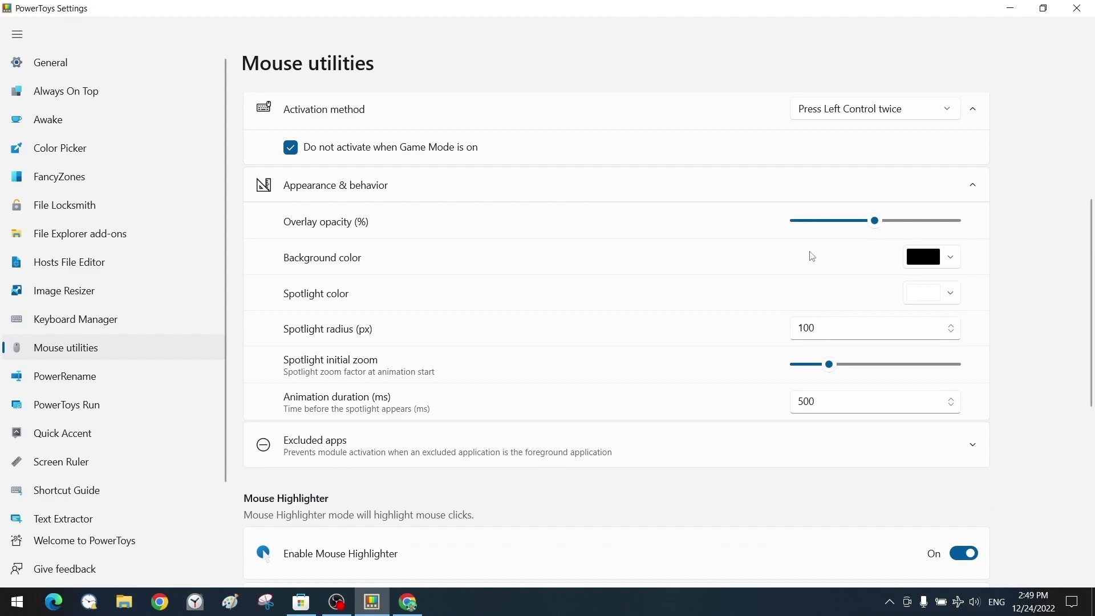
{"action": "scroll", "coordinate": [861, 325], "scroll_direction": "up", "scroll_amount": 2}
{"action": "mouse_move", "coordinate": [875, 301]}
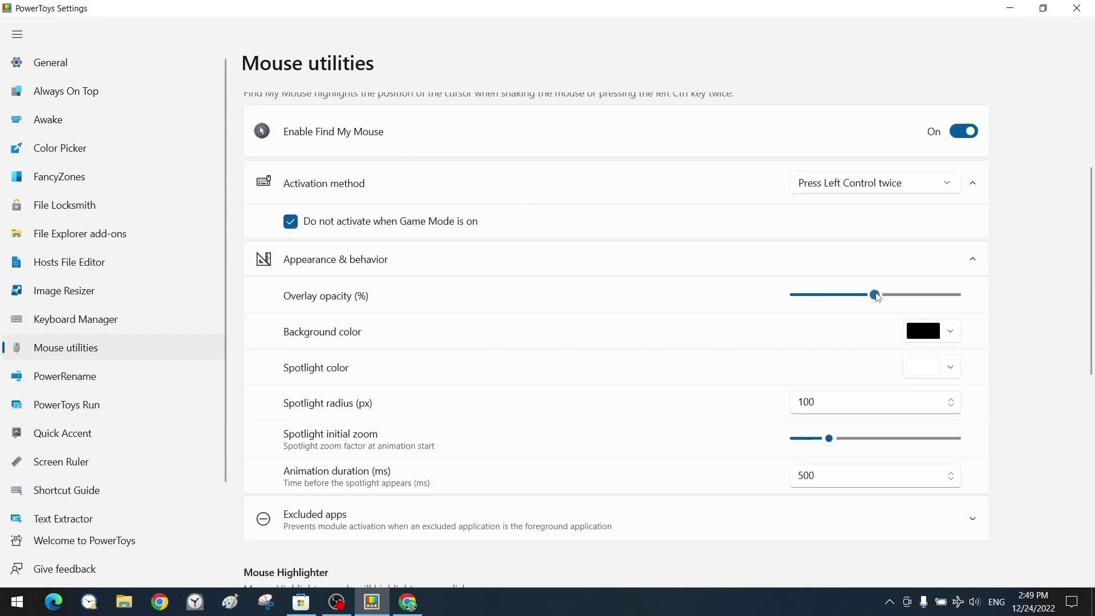
{"action": "key", "text": "ctrl"}
{"action": "key", "text": "ctrl"}
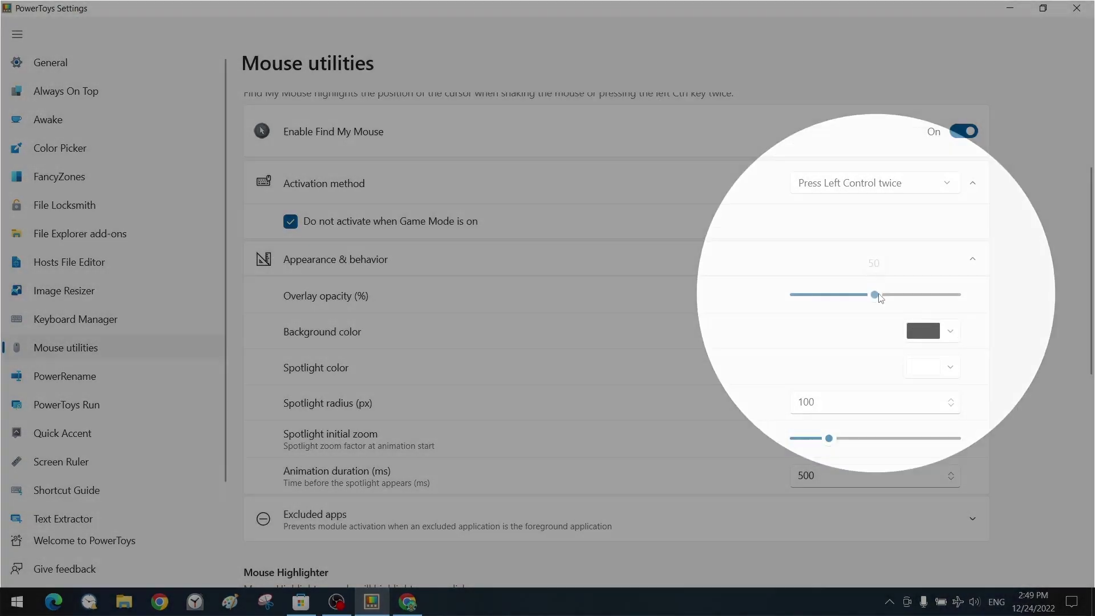
Try a Find My Mouse overlay opacity close to the maximum and trigger the spotlight.
{"action": "left_click_drag", "start_coordinate": [875, 294], "coordinate": [923, 291]}
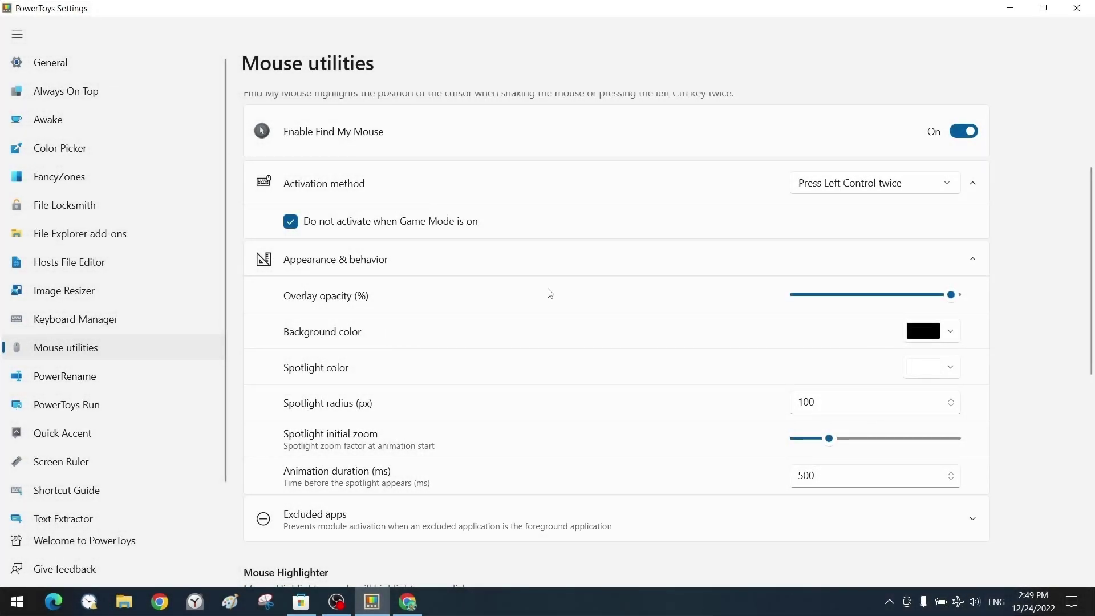
{"action": "key", "text": "ctrl"}
{"action": "key", "text": "ctrl"}
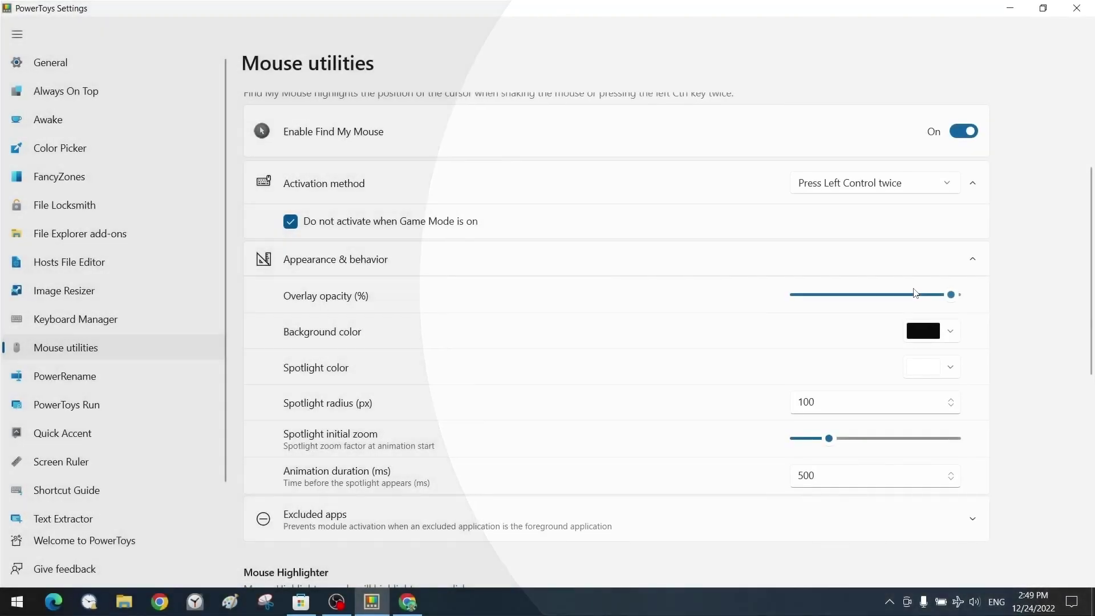
Lower the overlay opacity to near the minimum, set the spotlight color to lime #EBFF00 and test the spotlight.
{"action": "left_click_drag", "start_coordinate": [899, 302], "coordinate": [687, 295]}
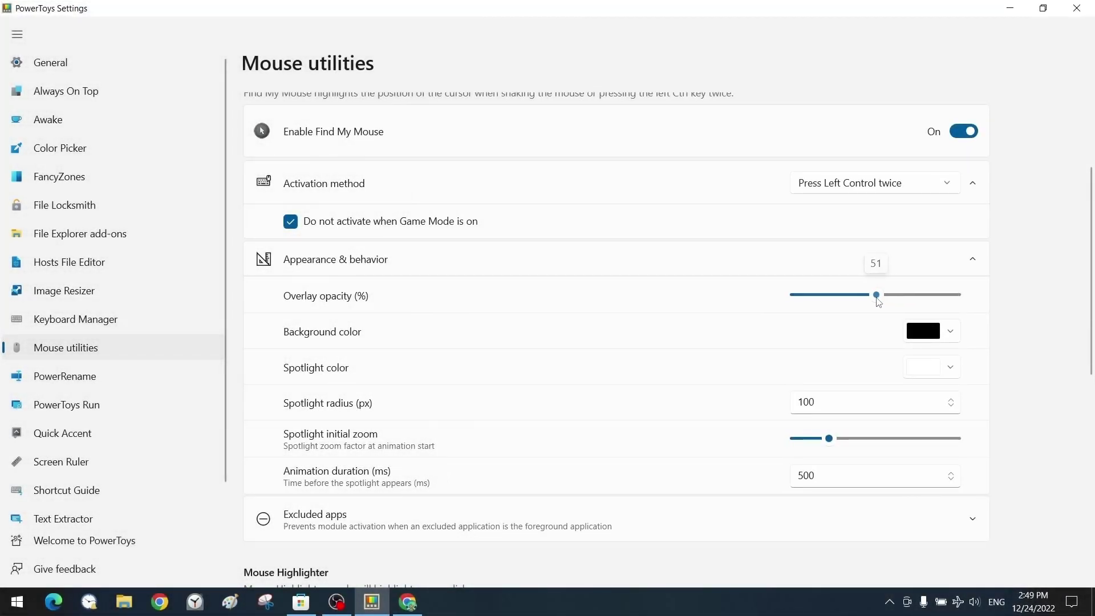
{"action": "key", "text": "ctrl"}
{"action": "key", "text": "ctrl"}
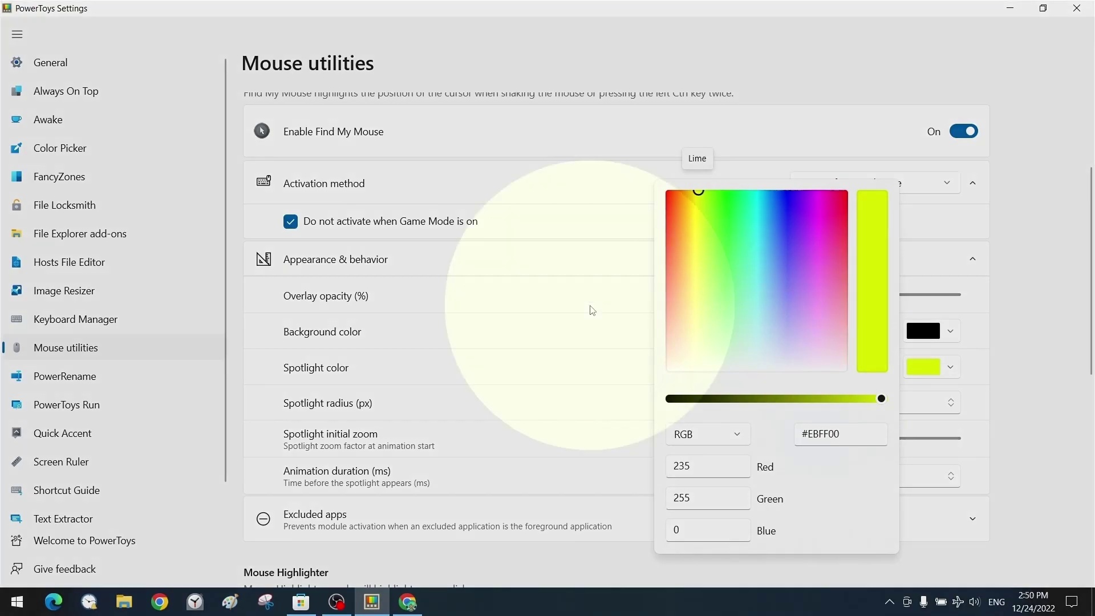
{"action": "key", "text": "ctrl"}
{"action": "key", "text": "ctrl"}
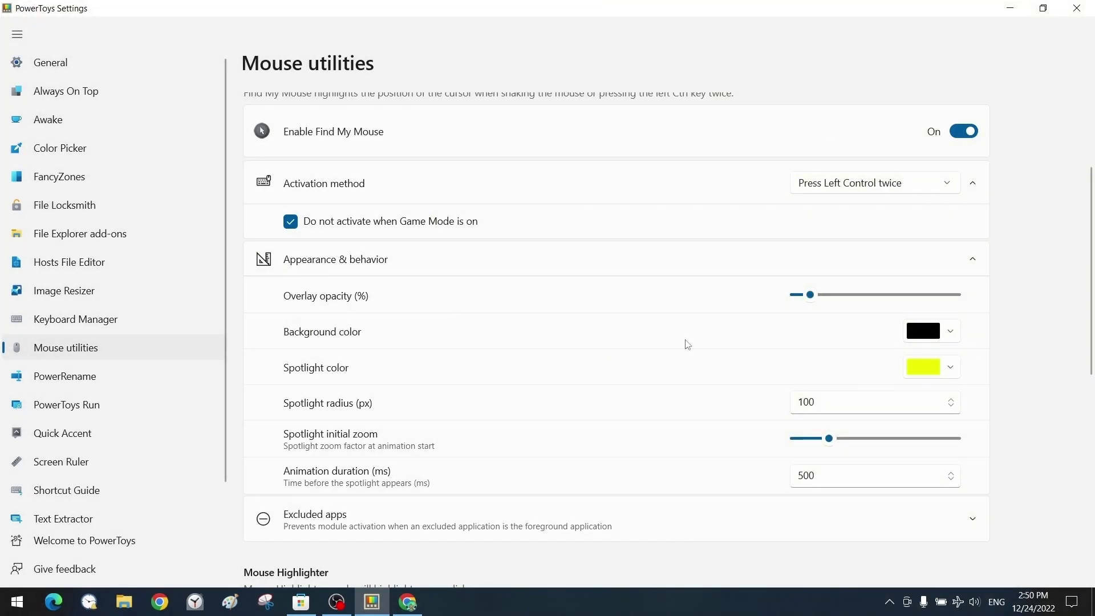
Try a spotlight radius of 200 px, trigger the spotlight and undo the radius change.
{"action": "double_click", "coordinate": [828, 402]}
{"action": "type", "text": "200"}
{"action": "key", "text": "ctrl"}
{"action": "key", "text": "ctrl"}
{"action": "key", "text": "ctrl+z"}
Set the spotlight's animation duration to 200 ms, darken its color to #888A00 and test the spotlight.
{"action": "left_click", "coordinate": [447, 396]}
{"action": "scroll", "coordinate": [705, 284], "scroll_direction": "down", "scroll_amount": 3}
{"action": "double_click", "coordinate": [803, 327]}
{"action": "type", "text": "200"}
{"action": "key", "text": "ctrl"}
{"action": "key", "text": "ctrl"}
{"action": "key", "text": "ctrl"}
{"action": "key", "text": "ctrl"}
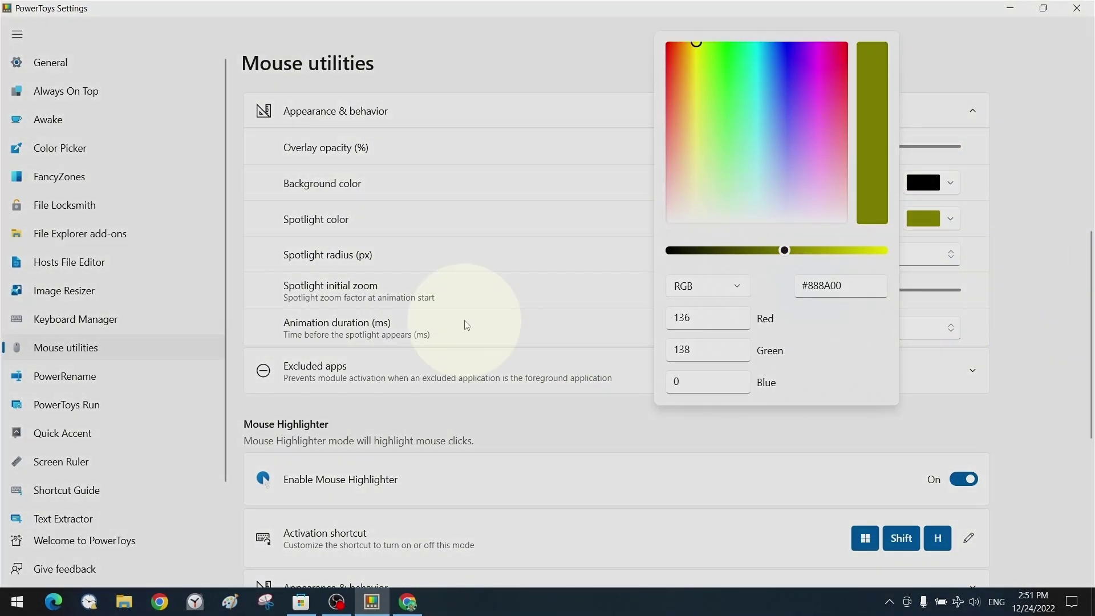
Set the Mouse Highlighter activation shortcut to Windows + Alt + Space and save it.
{"action": "scroll", "coordinate": [523, 430], "scroll_direction": "down", "scroll_amount": 2}
{"action": "scroll", "coordinate": [506, 301], "scroll_direction": "down", "scroll_amount": 3}
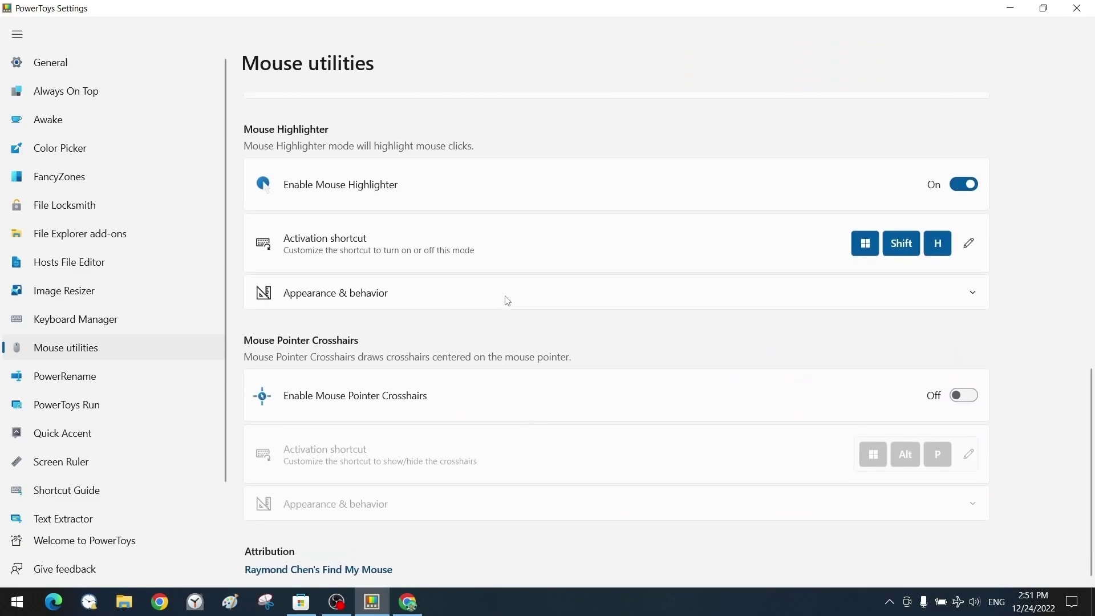
{"action": "scroll", "coordinate": [507, 300], "scroll_direction": "up", "scroll_amount": 2}
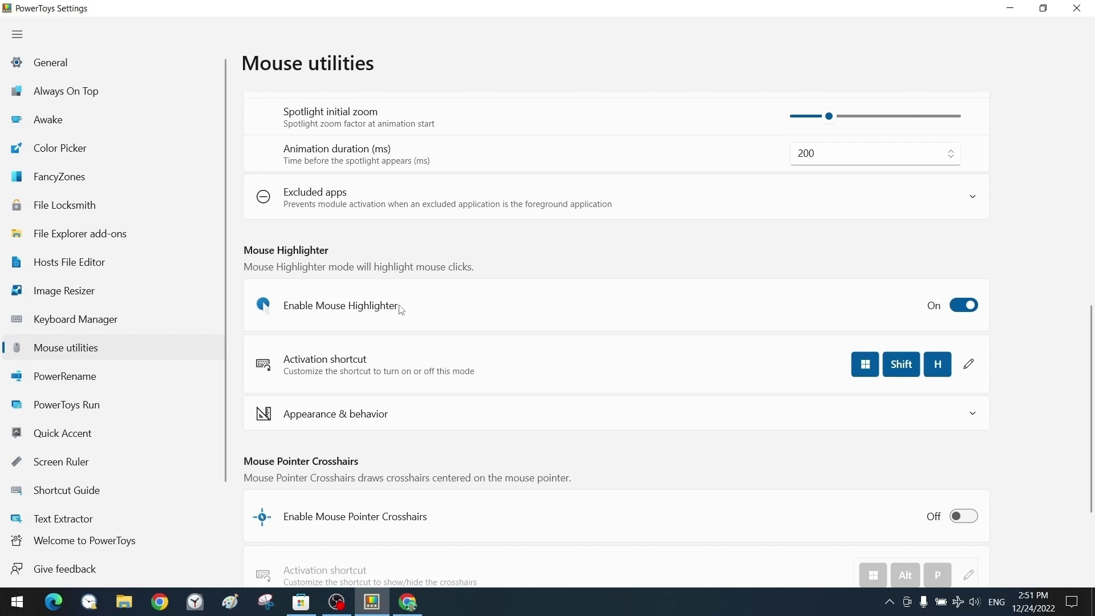
{"action": "left_click", "coordinate": [968, 365]}
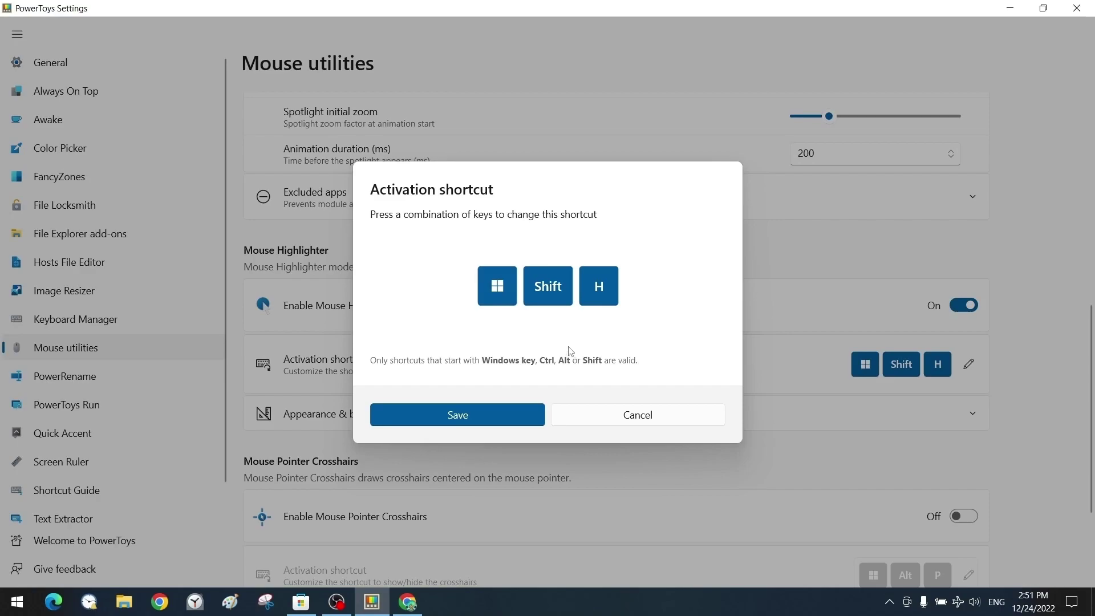
{"action": "key", "text": "super+alt"}
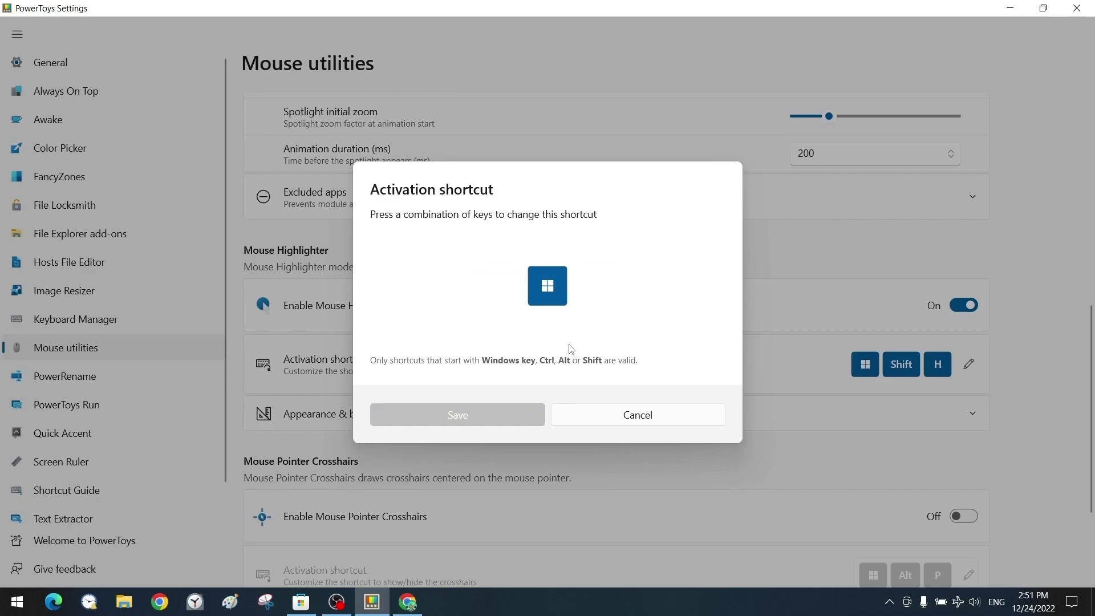
{"action": "key", "text": "space"}
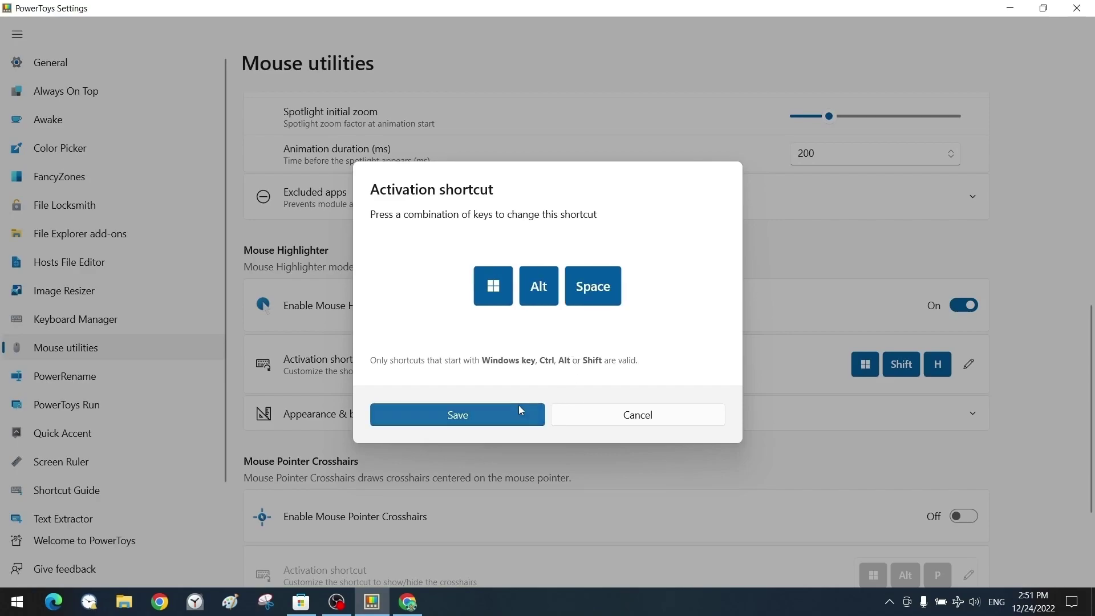
{"action": "left_click", "coordinate": [477, 420]}
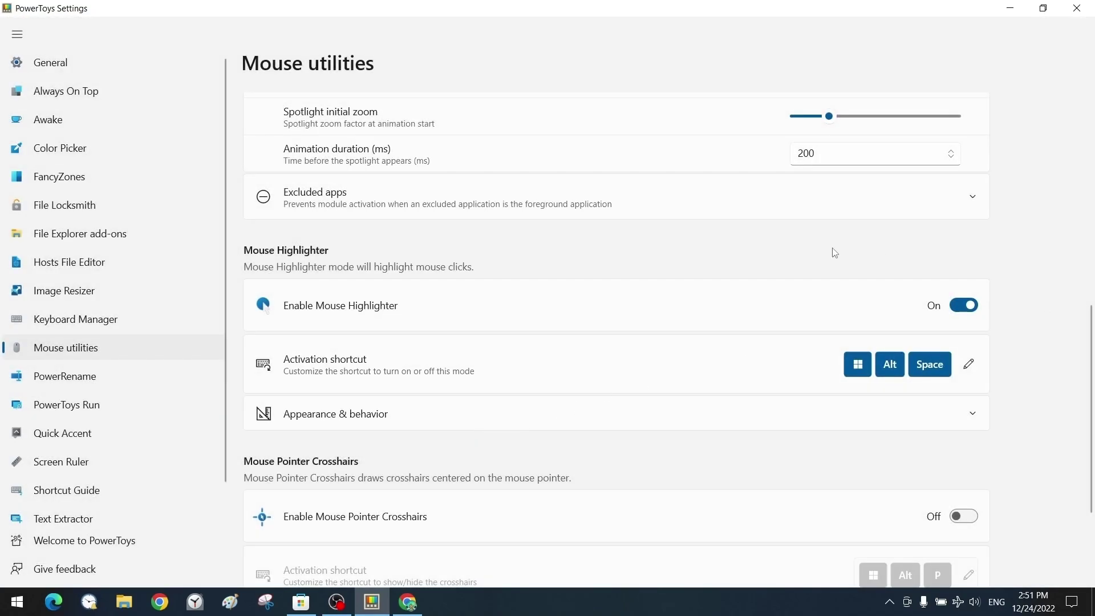
Restore the maximized settings window to a smaller size and test the primary and secondary button highlights on the desktop.
{"action": "right_click", "coordinate": [655, 263]}
{"action": "left_click", "coordinate": [701, 252]}
{"action": "left_click", "coordinate": [1042, 8]}
{"action": "left_click_drag", "start_coordinate": [703, 107], "coordinate": [651, 93]}
{"action": "left_click", "coordinate": [938, 263]}
{"action": "right_click", "coordinate": [939, 263]}
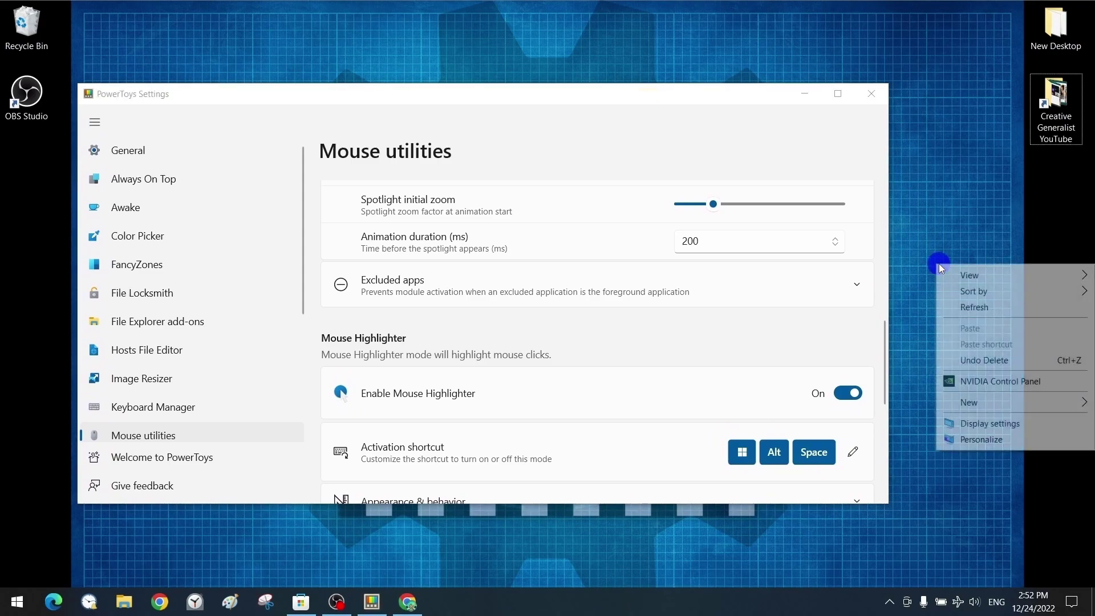
{"action": "left_click", "coordinate": [944, 240]}
{"action": "right_click", "coordinate": [944, 239]}
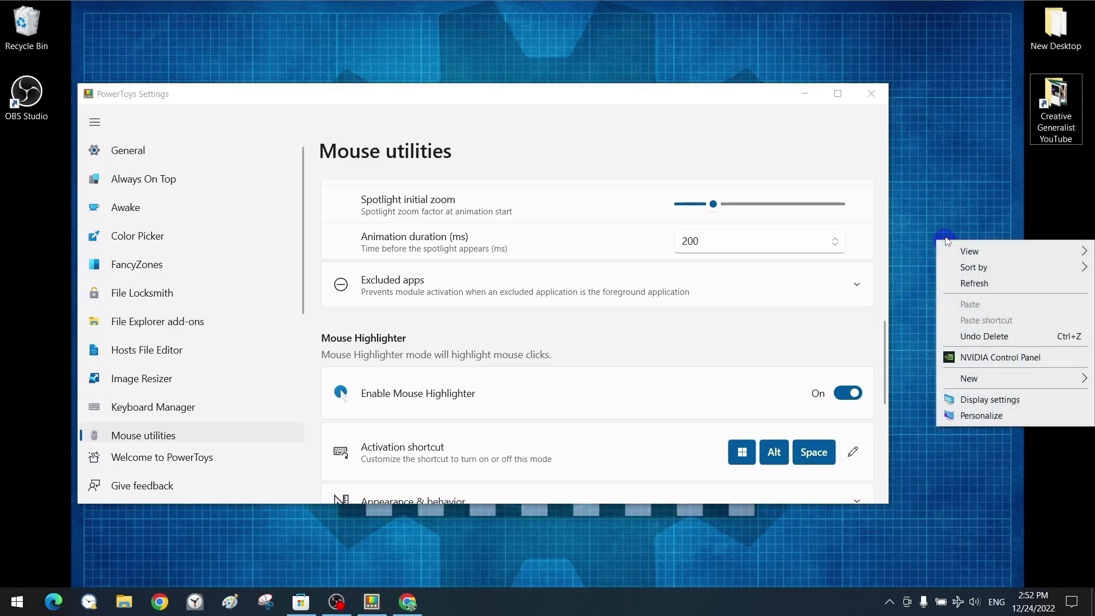
Snap the settings window to the left half of the screen and expand the Mouse Highlighter appearance and behavior settings.
{"action": "scroll", "coordinate": [680, 204], "scroll_direction": "down", "scroll_amount": 3}
{"action": "key", "text": "super+Left"}
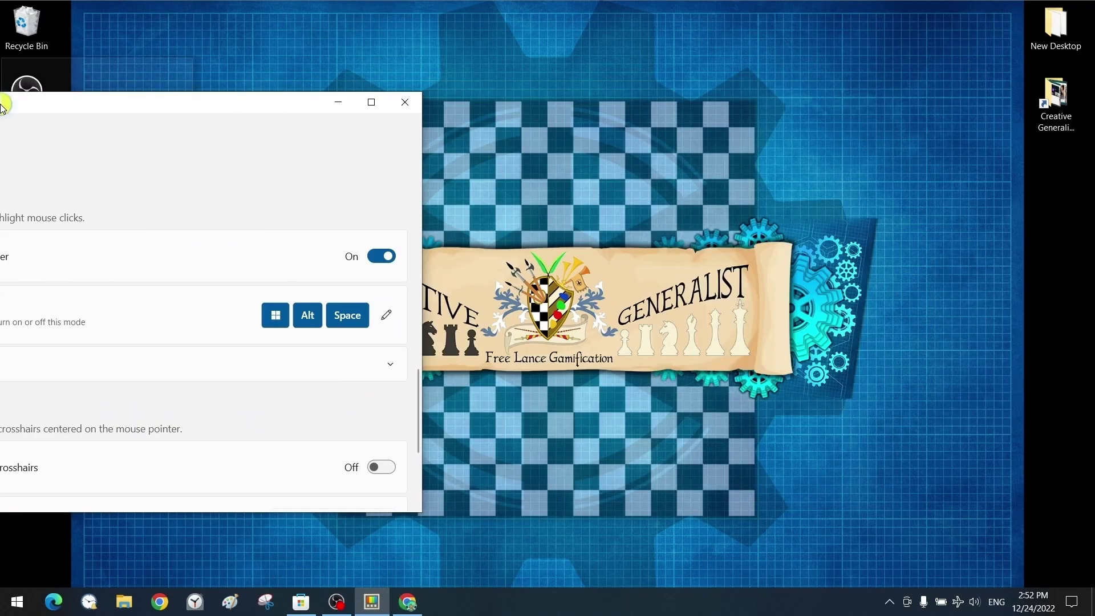
{"action": "right_click", "coordinate": [801, 217]}
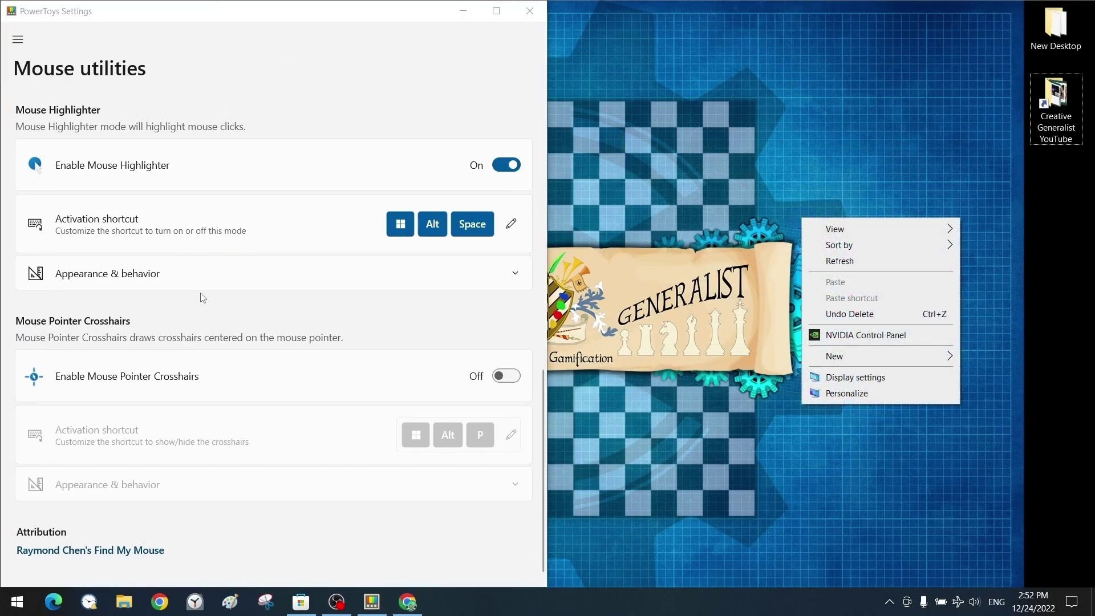
{"action": "left_click", "coordinate": [289, 258]}
{"action": "right_click", "coordinate": [711, 212]}
{"action": "key", "text": "Escape"}
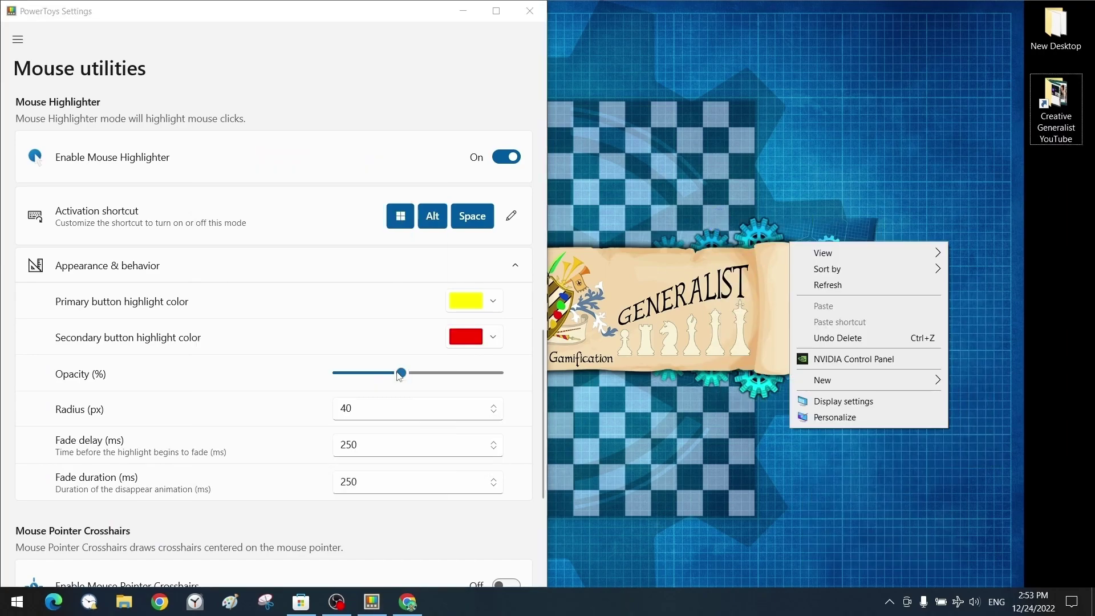
Test the green primary and blue secondary button highlights repeatedly at different spots on the desktop.
{"action": "left_click", "coordinate": [907, 254]}
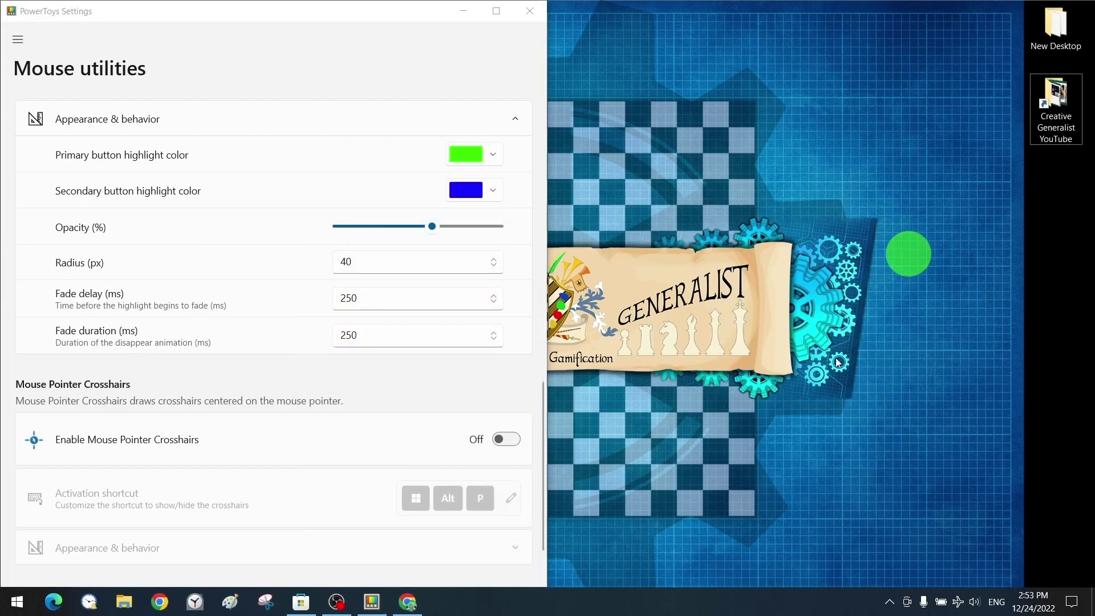
{"action": "right_click", "coordinate": [836, 359]}
{"action": "left_click", "coordinate": [830, 265]}
{"action": "right_click", "coordinate": [889, 241]}
{"action": "left_click", "coordinate": [678, 180]}
{"action": "right_click", "coordinate": [914, 220]}
{"action": "left_click", "coordinate": [556, 195]}
{"action": "right_click", "coordinate": [621, 177]}
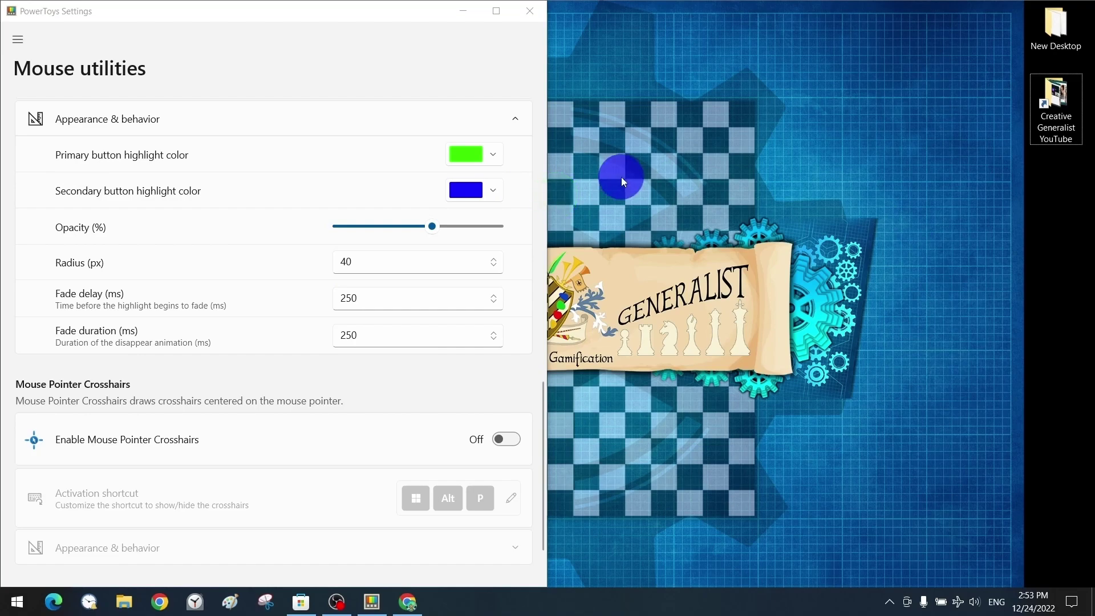
{"action": "left_click", "coordinate": [591, 89]}
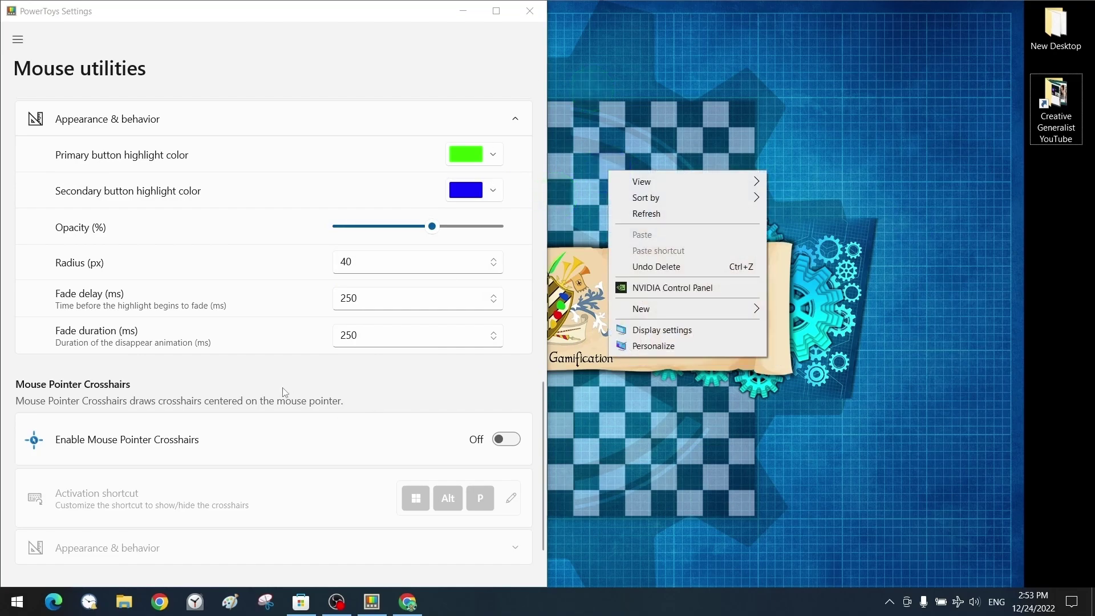
Enable Mouse Pointer Crosshairs and set its activation shortcut to Windows + Ctrl + X.
{"action": "scroll", "coordinate": [283, 388], "scroll_direction": "down", "scroll_amount": 2}
{"action": "left_click", "coordinate": [361, 309]}
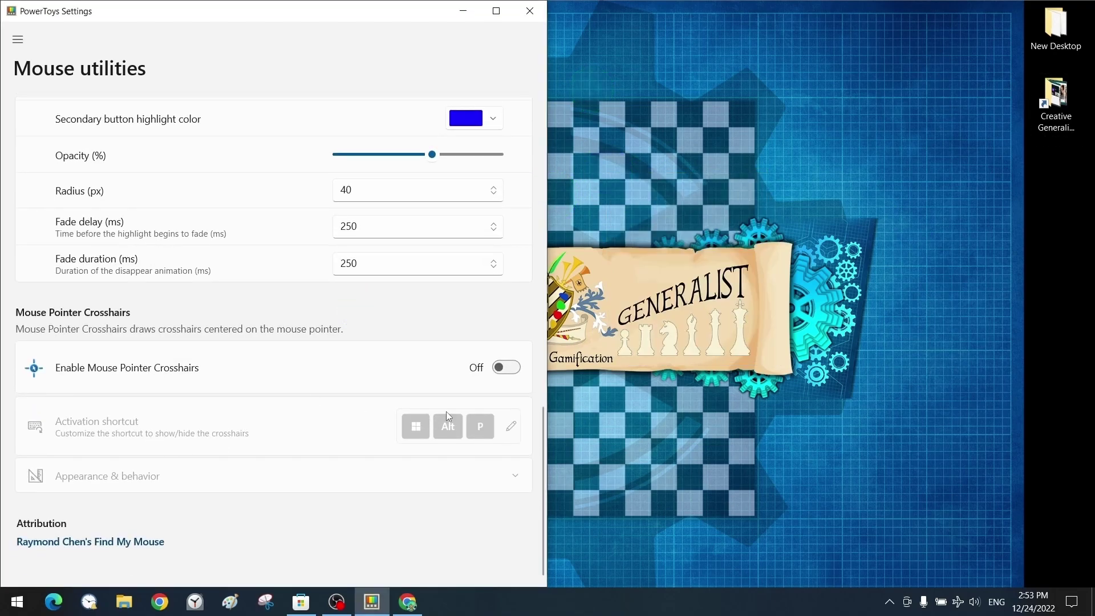
{"action": "left_click", "coordinate": [513, 368]}
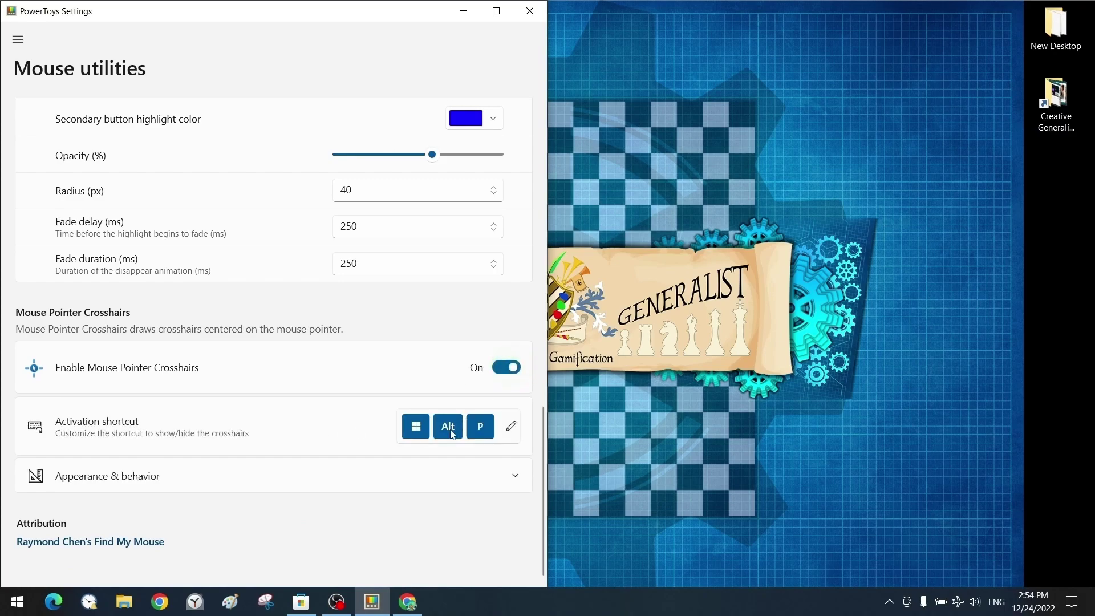
{"action": "left_click", "coordinate": [507, 425]}
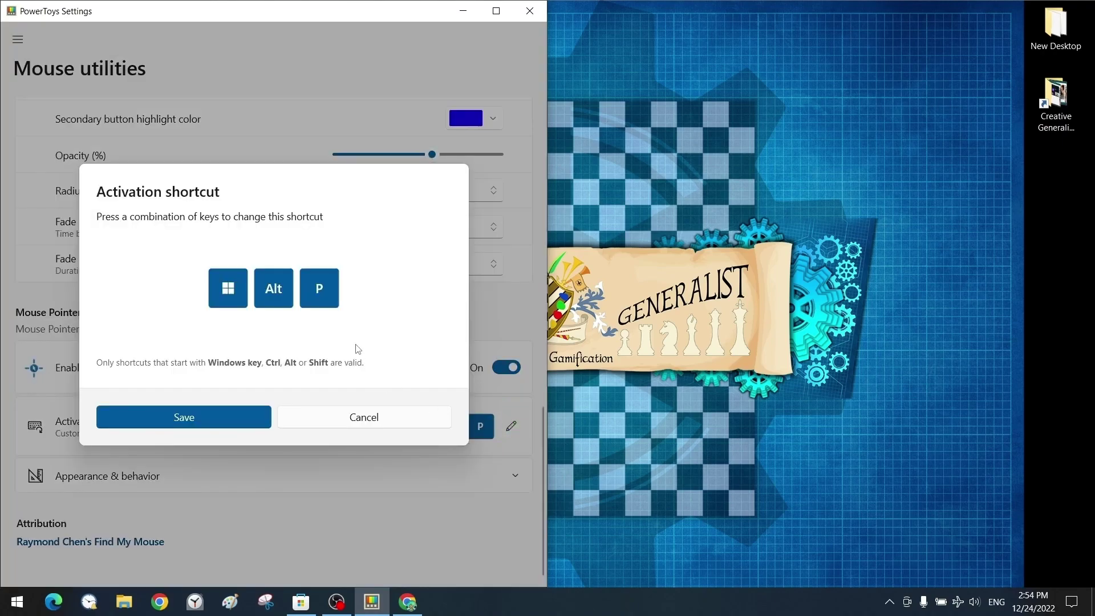
{"action": "key", "text": "ctrl"}
{"action": "key", "text": "ctrl+super"}
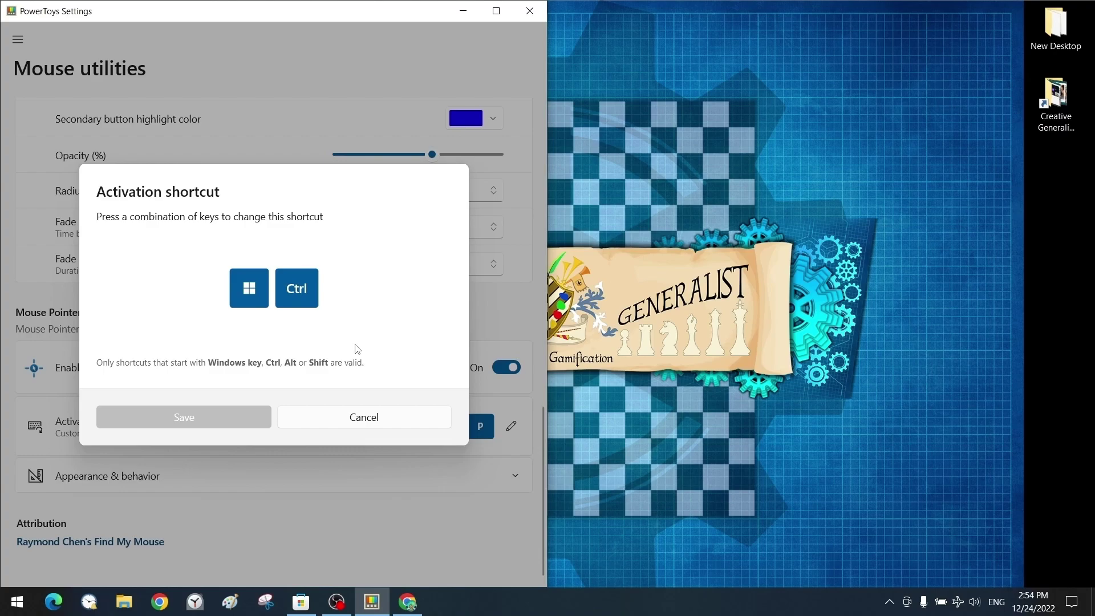
{"action": "key", "text": "super+ctrl+x"}
{"action": "left_click", "coordinate": [233, 420]}
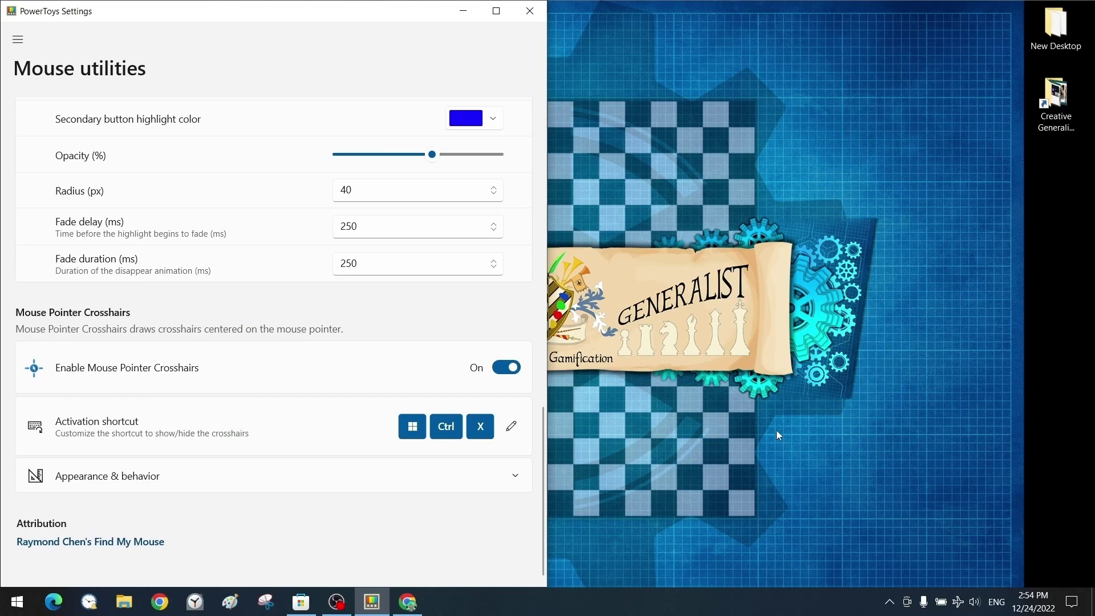
Turn on the pointer crosshairs, test them together with the mouse button highlights on the desktop, and turn them off.
{"action": "key", "text": "super+ctrl+x"}
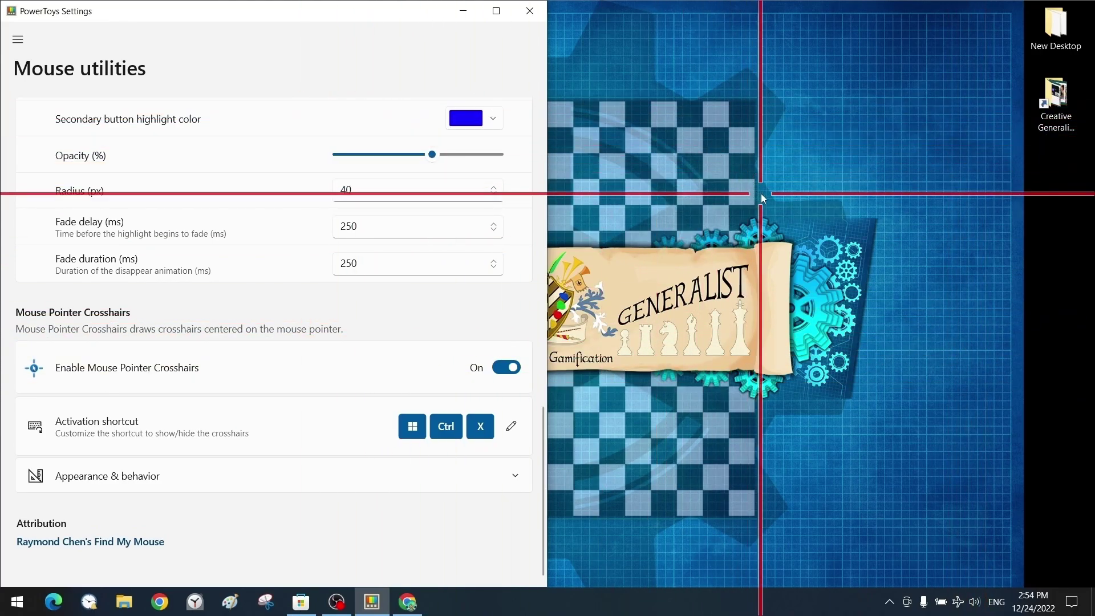
{"action": "left_click", "coordinate": [877, 246]}
{"action": "left_click_drag", "start_coordinate": [877, 246], "coordinate": [801, 244]}
{"action": "left_click", "coordinate": [912, 289]}
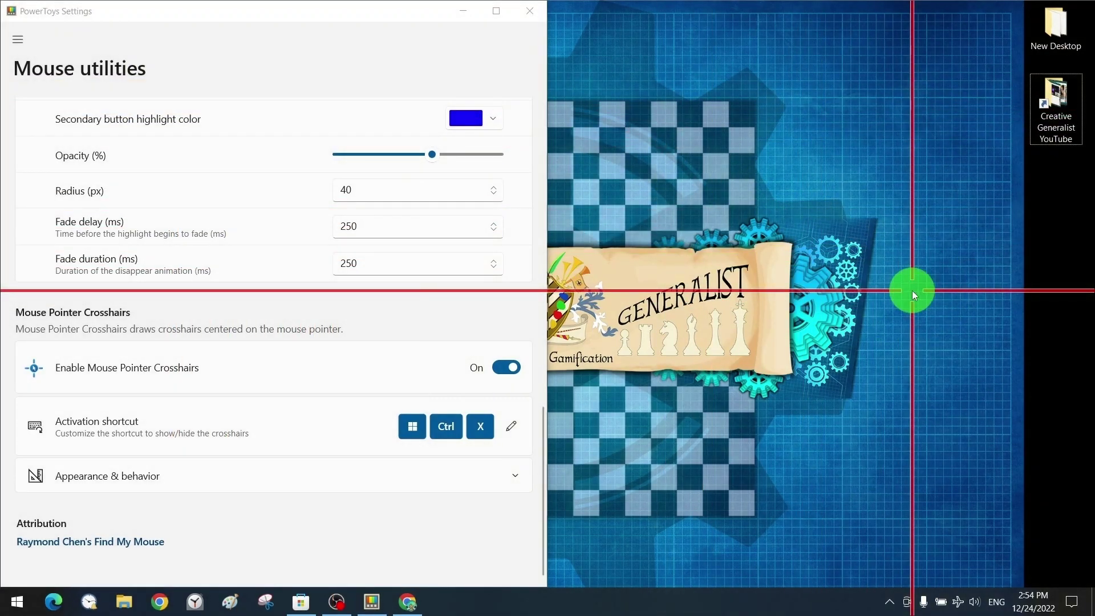
{"action": "right_click", "coordinate": [908, 282]}
{"action": "left_click", "coordinate": [719, 154]}
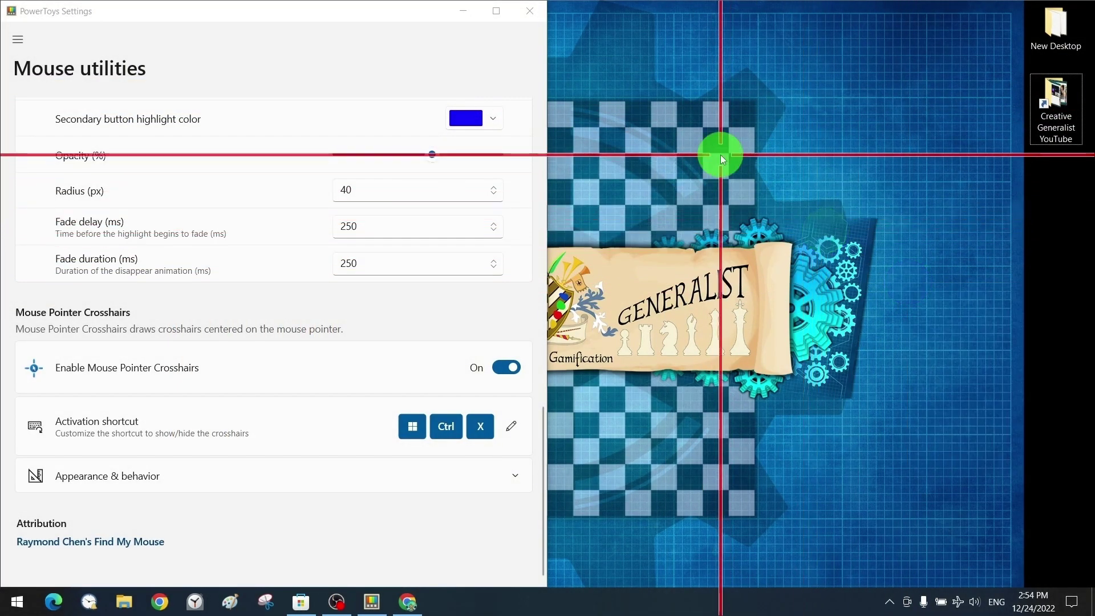
{"action": "left_click", "coordinate": [706, 256]}
{"action": "left_click", "coordinate": [425, 366]}
{"action": "right_click", "coordinate": [635, 308]}
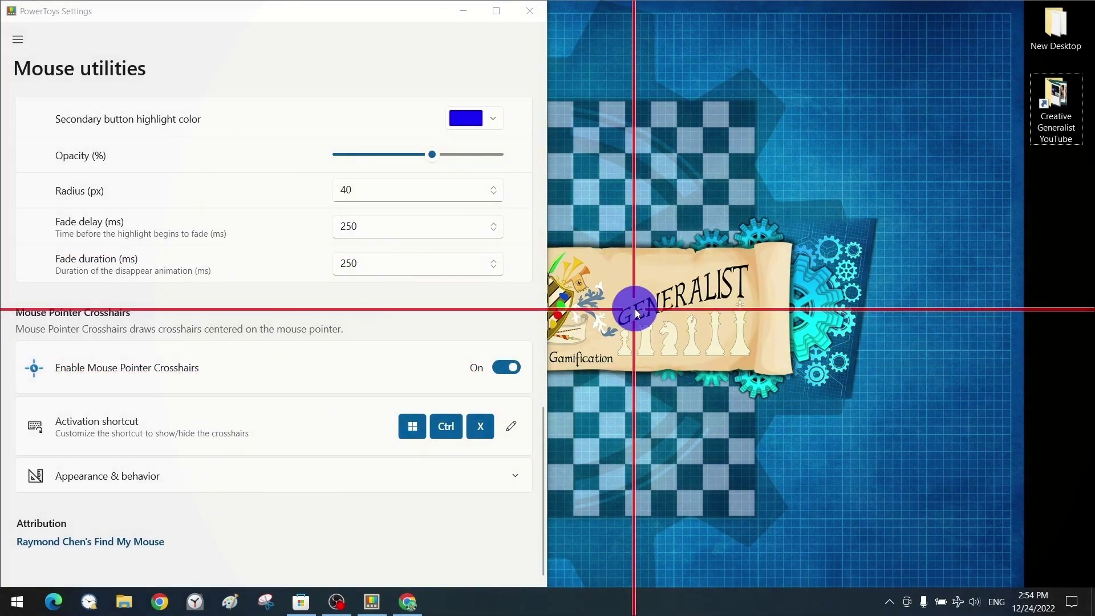
{"action": "left_click", "coordinate": [654, 197]}
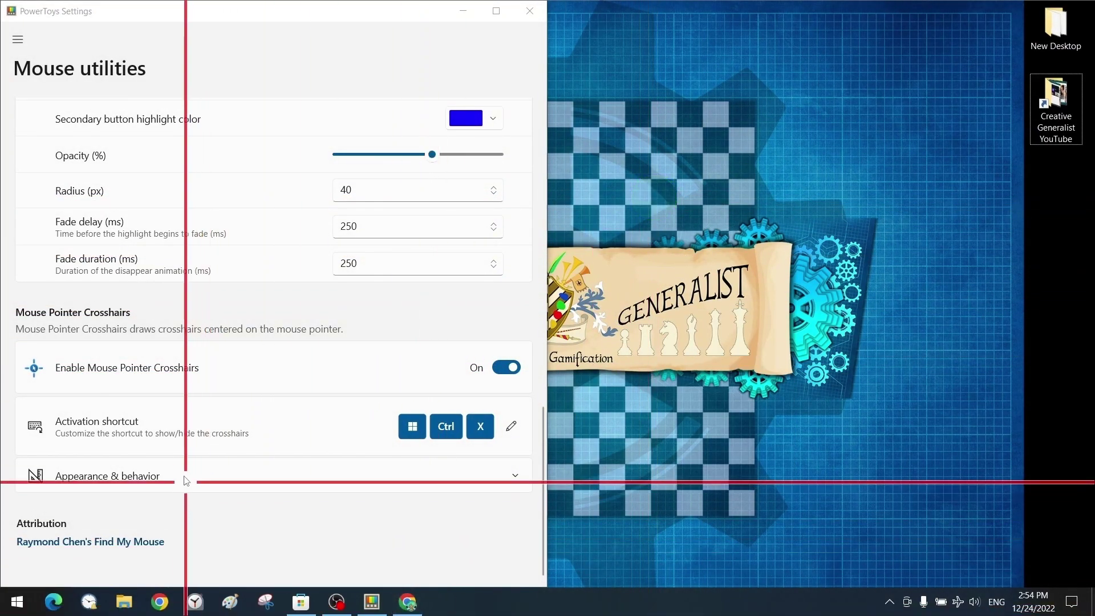
{"action": "key", "text": "super+ctrl+x"}
Expand the Mouse Pointer Crosshairs appearance and behavior settings and turn the crosshairs back on.
{"action": "left_click", "coordinate": [222, 477]}
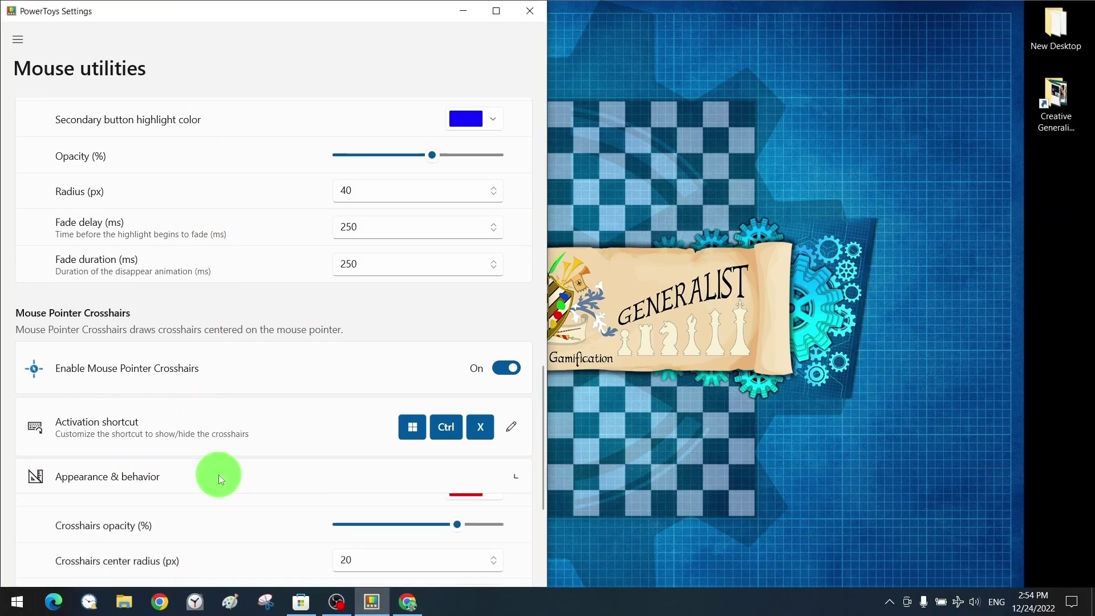
{"action": "scroll", "coordinate": [313, 477], "scroll_direction": "down", "scroll_amount": 4}
{"action": "key", "text": "super+ctrl+x"}
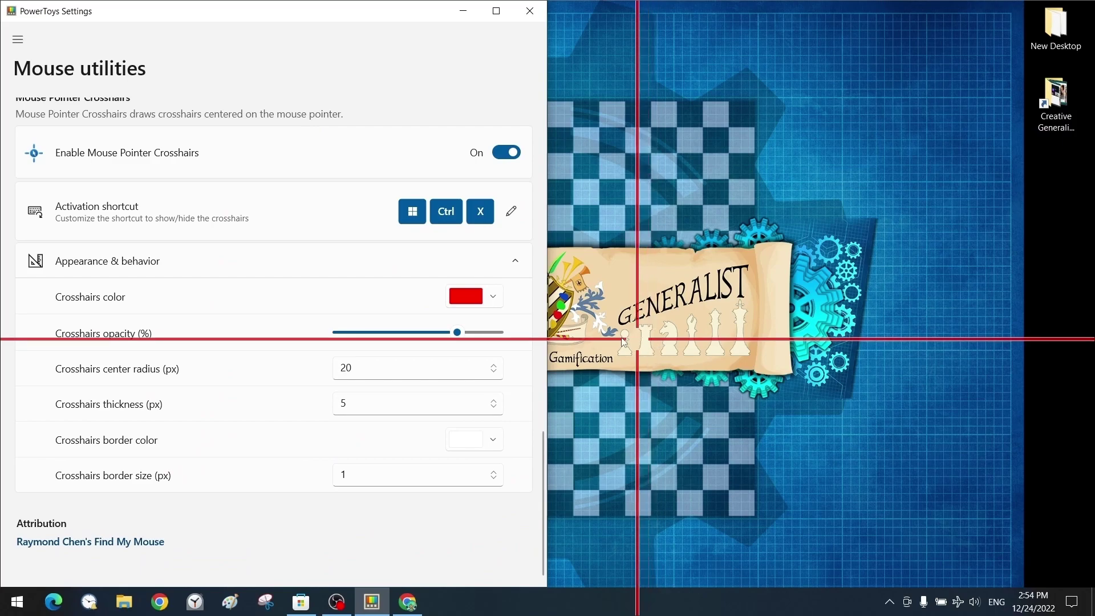
Reduce the crosshairs opacity to slightly below half and set the crosshairs center radius to 10 px.
{"action": "left_click", "coordinate": [407, 332]}
{"action": "left_click_drag", "start_coordinate": [408, 332], "coordinate": [363, 332]}
{"action": "left_click", "coordinate": [696, 301]}
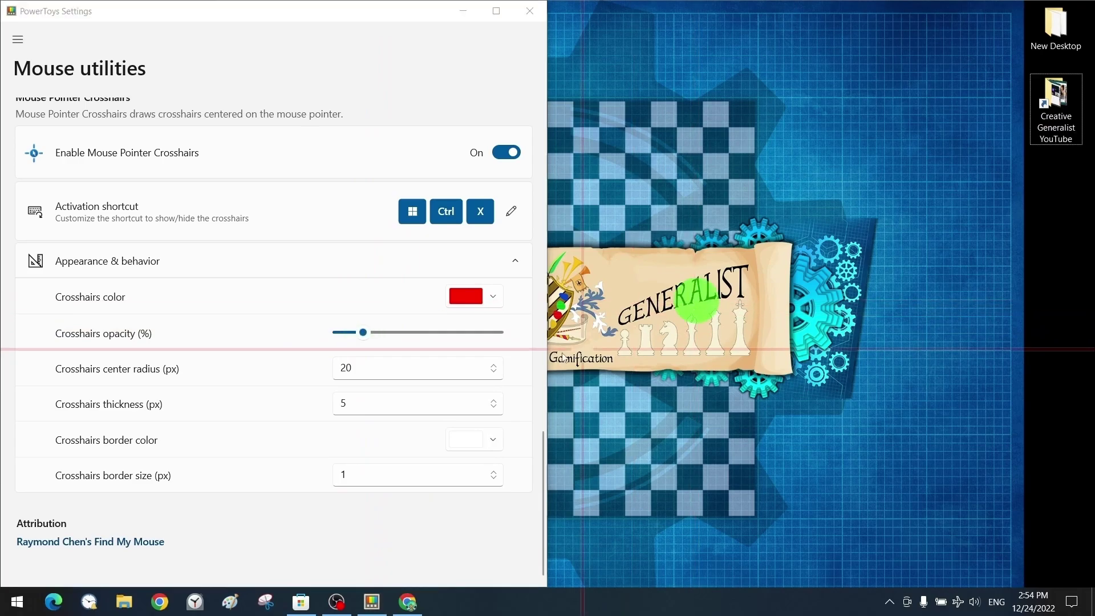
{"action": "left_click", "coordinate": [400, 332]}
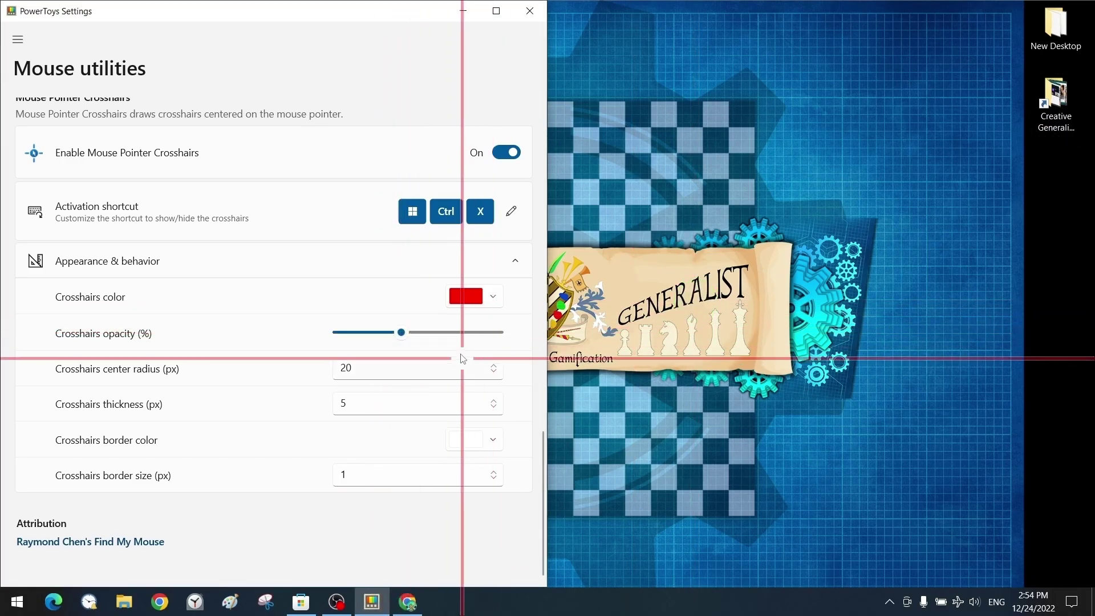
{"action": "left_click", "coordinate": [393, 369]}
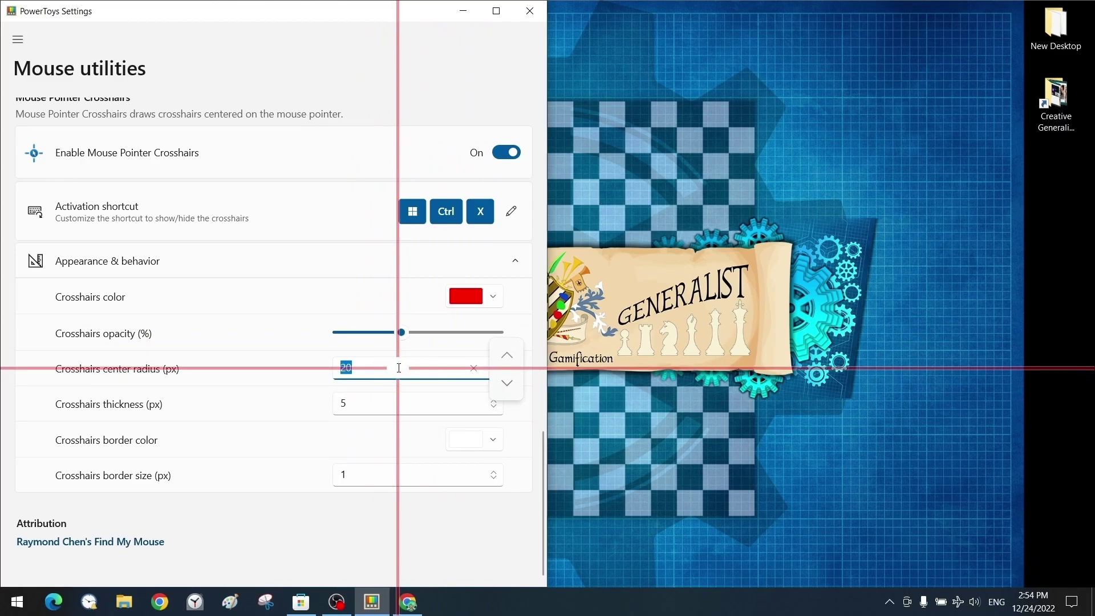
{"action": "type", "text": "10"}
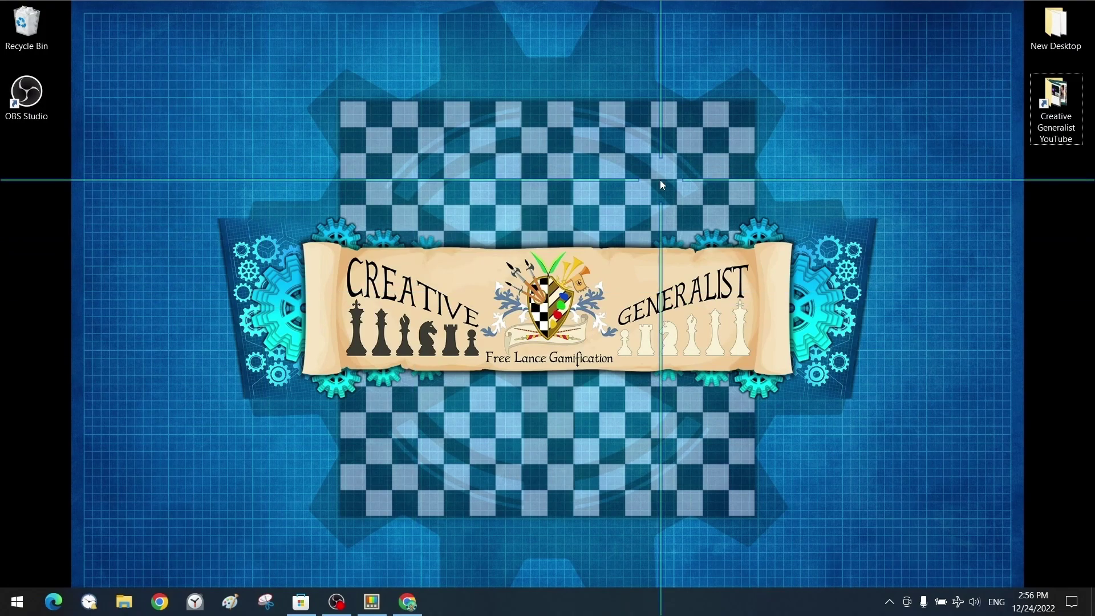
Turn off the pointer crosshairs and test the mouse button highlights at several spots on the desktop.
{"action": "key", "text": "super+alt+p"}
{"action": "right_click", "coordinate": [498, 191]}
{"action": "left_click", "coordinate": [632, 235]}
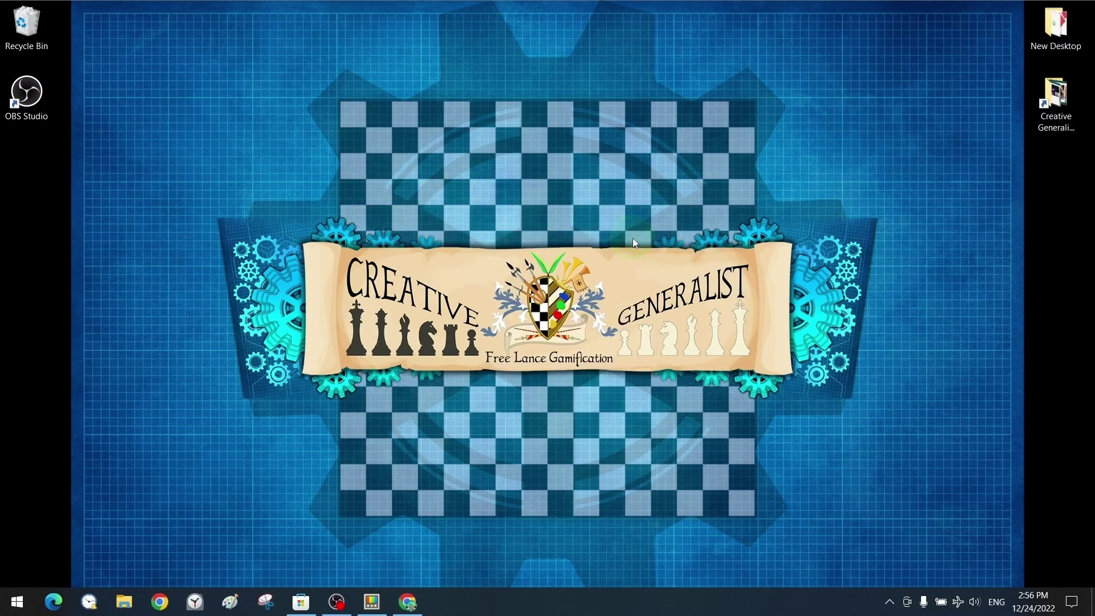
{"action": "left_click", "coordinate": [383, 141]}
{"action": "left_click", "coordinate": [354, 324]}
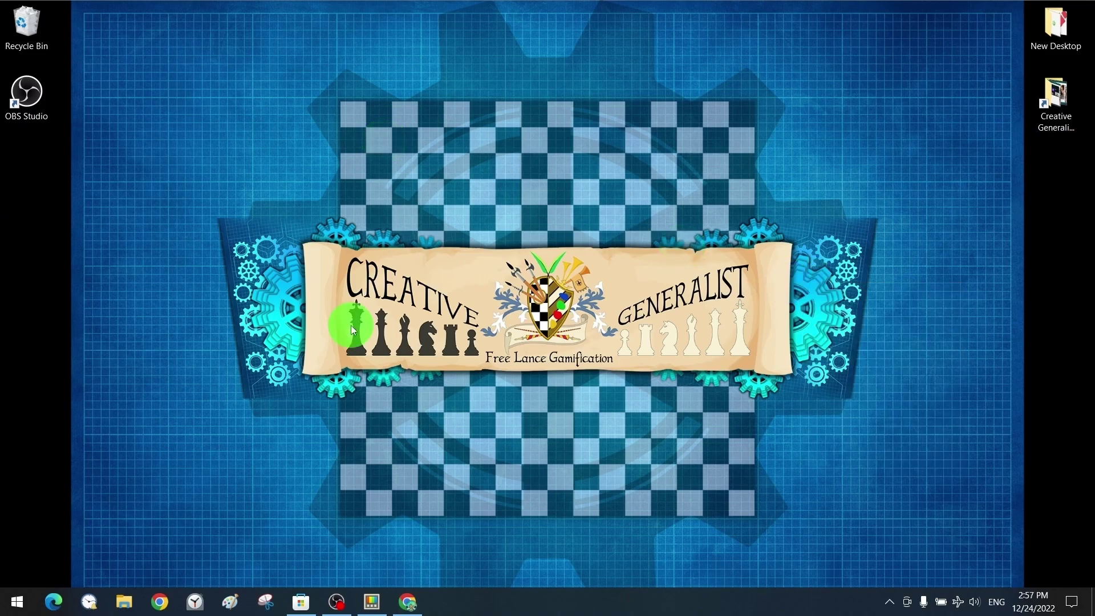
{"action": "left_click", "coordinate": [478, 390]}
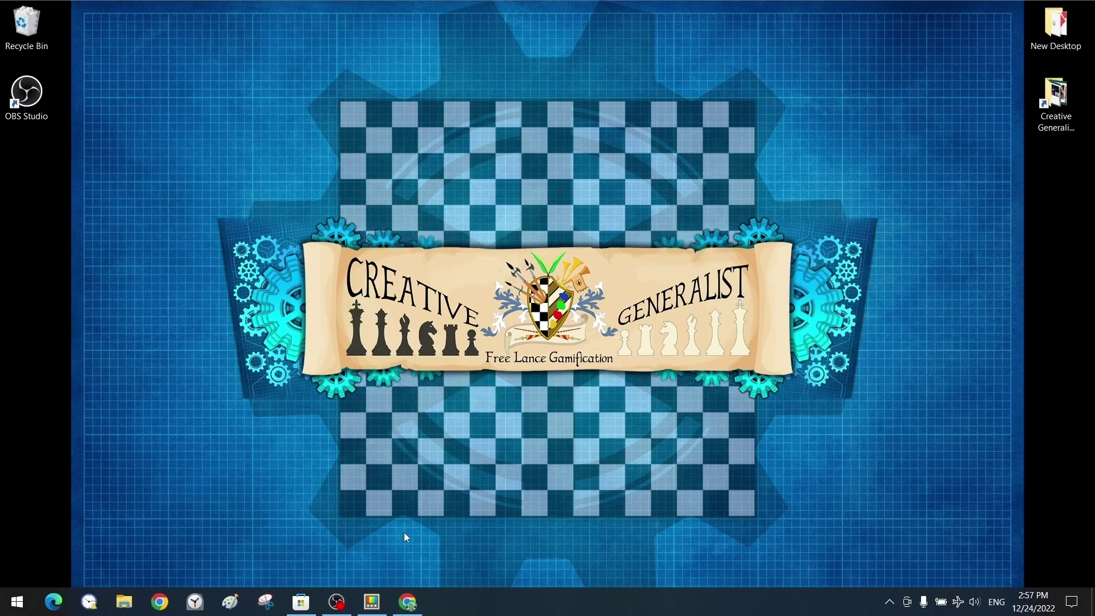
Launch the recently added MouseHighlight application and reposition its settings window on the desktop.
{"action": "mouse_move", "coordinate": [407, 609]}
{"action": "mouse_move", "coordinate": [371, 605]}
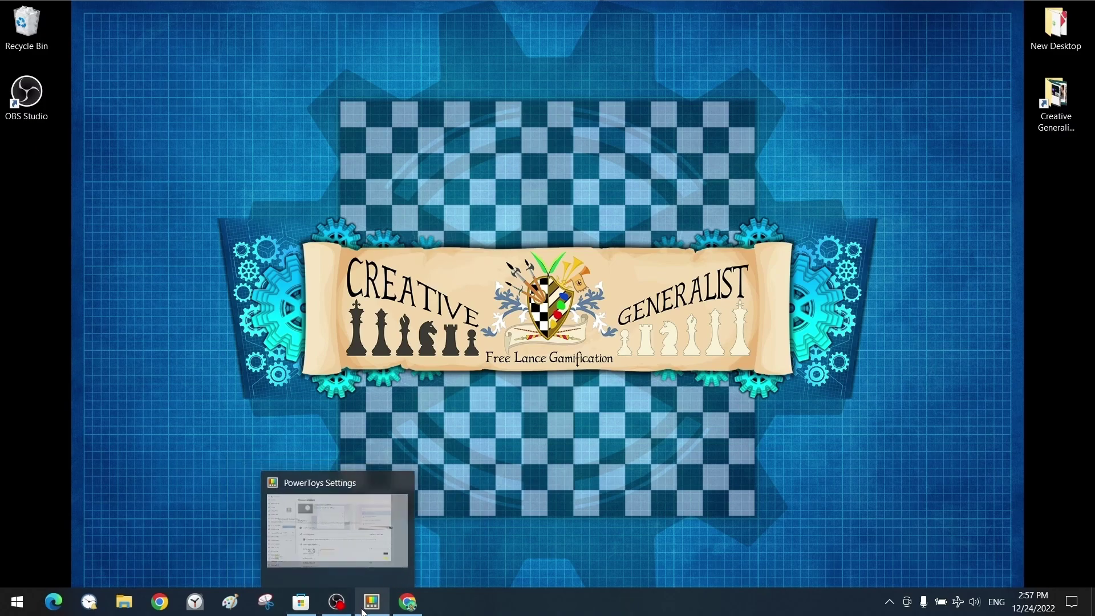
{"action": "left_click", "coordinate": [10, 612]}
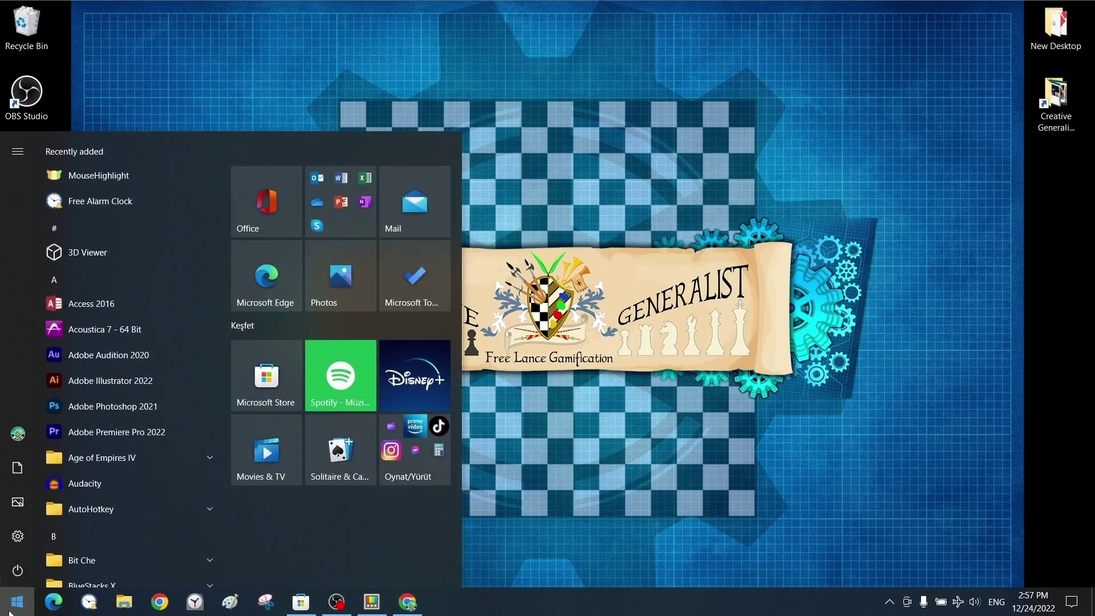
{"action": "left_click", "coordinate": [80, 165]}
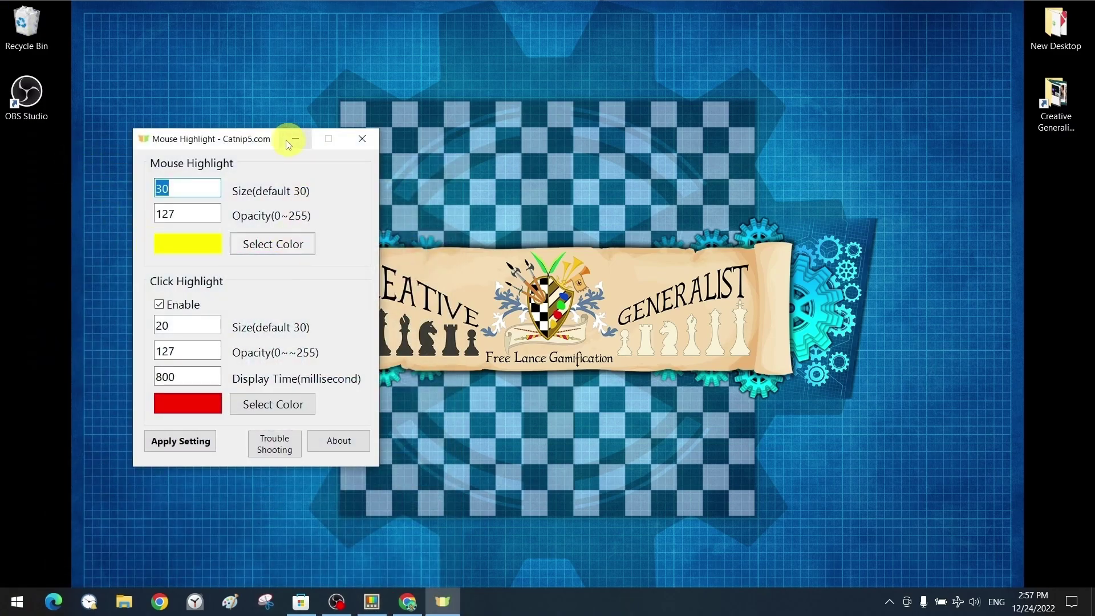
{"action": "left_click_drag", "start_coordinate": [254, 146], "coordinate": [399, 138]}
Pin MouseHighlight to the taskbar, then close the PowerToys Settings window.
{"action": "right_click", "coordinate": [457, 598]}
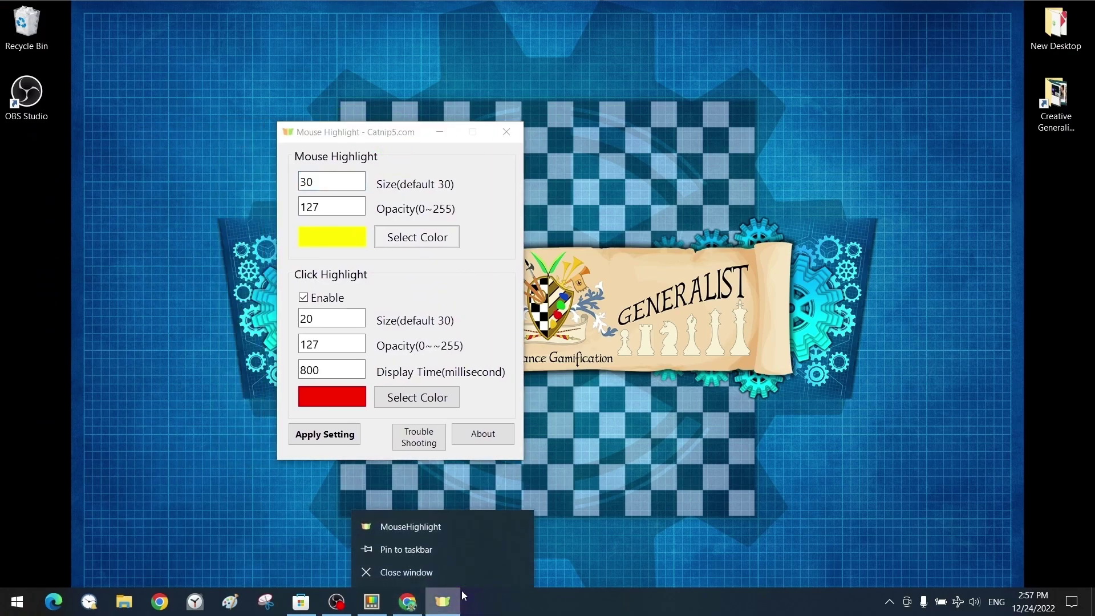
{"action": "left_click", "coordinate": [433, 554]}
{"action": "left_click_drag", "start_coordinate": [386, 132], "coordinate": [193, 152]}
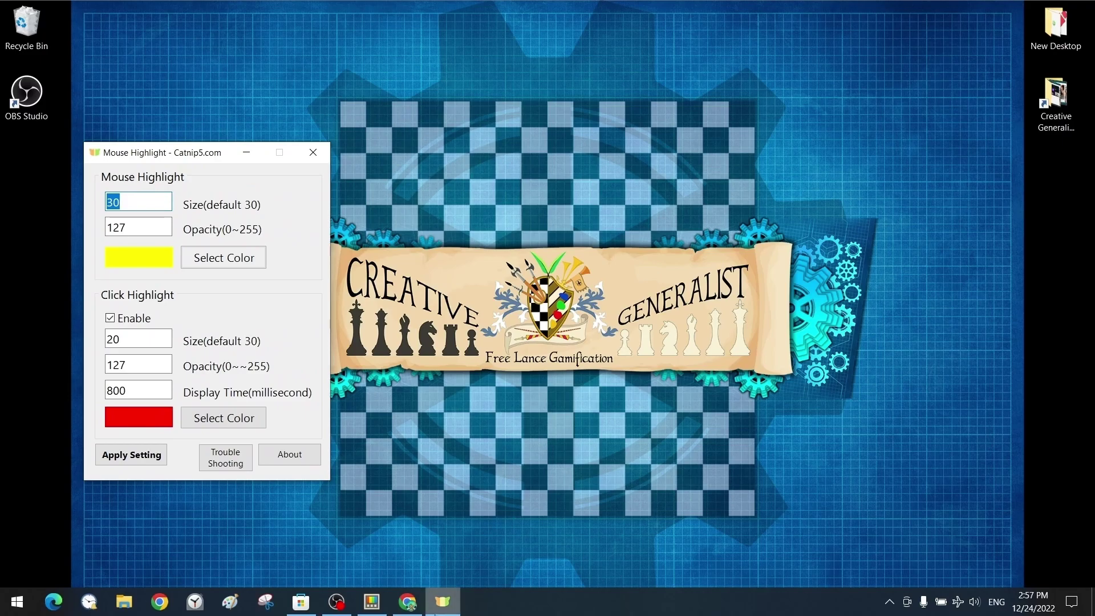
{"action": "left_click", "coordinate": [379, 606]}
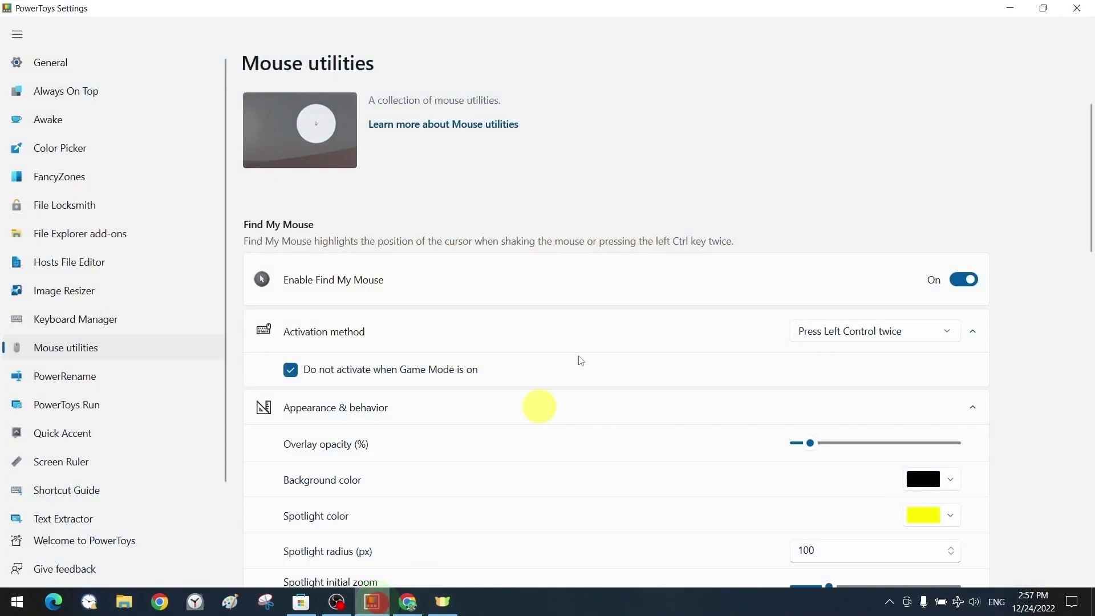
{"action": "left_click", "coordinate": [1081, 8]}
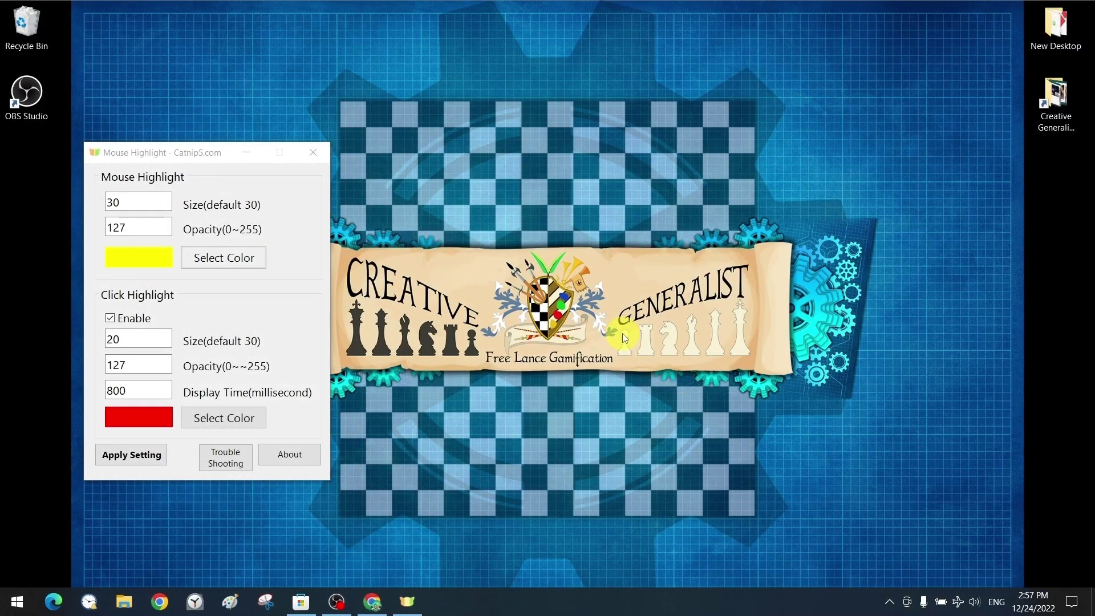
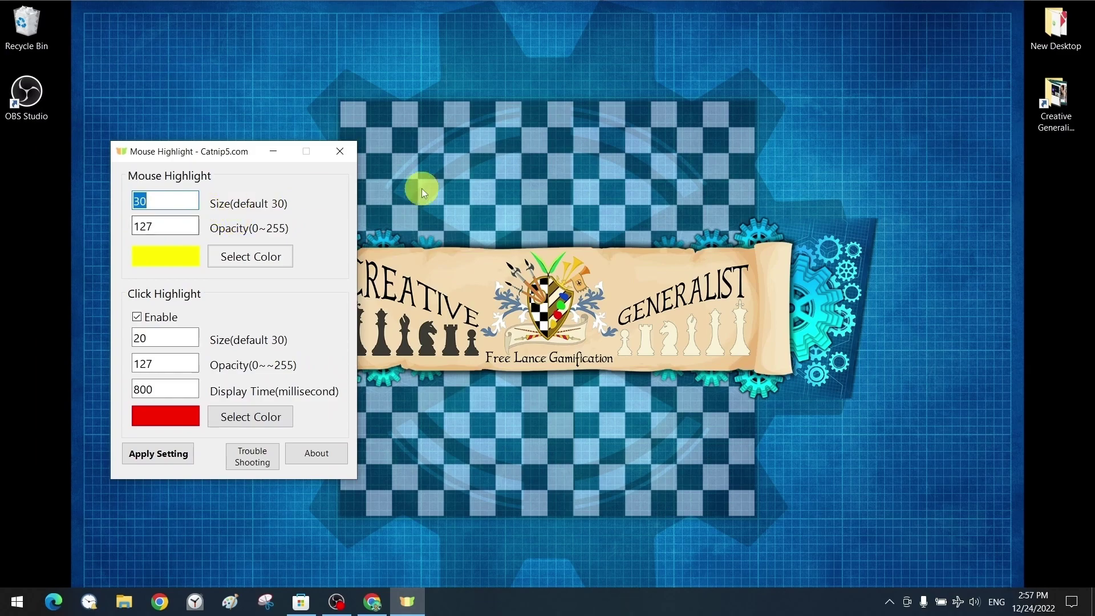
Set the Mouse Highlight size to 120 and check the enlarged pointer highlight on the desktop.
{"action": "left_click", "coordinate": [585, 188]}
{"action": "left_click", "coordinate": [162, 200]}
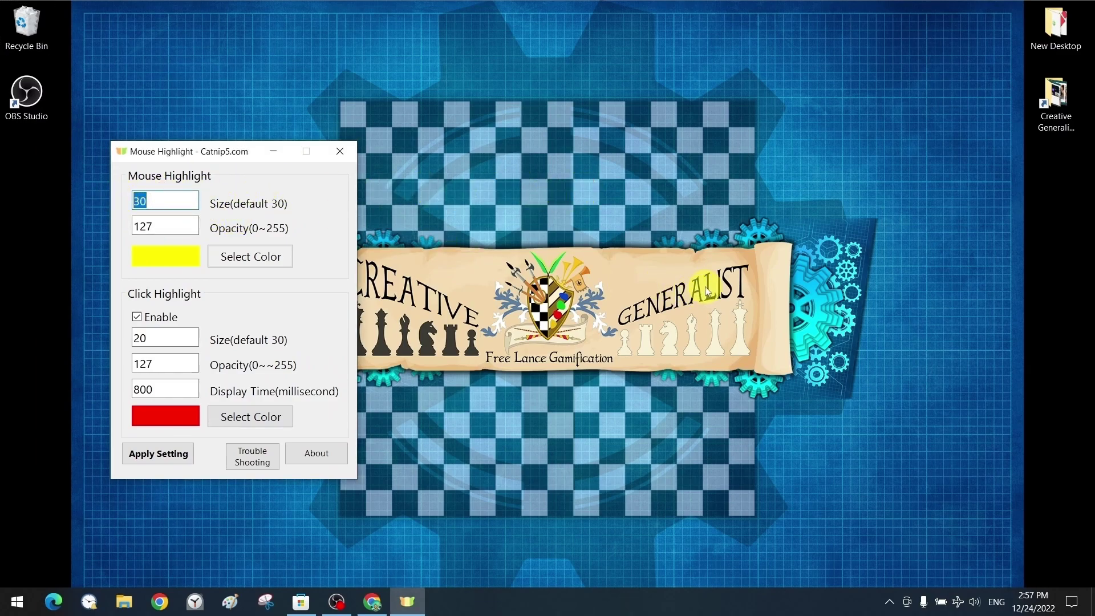
{"action": "type", "text": "120"}
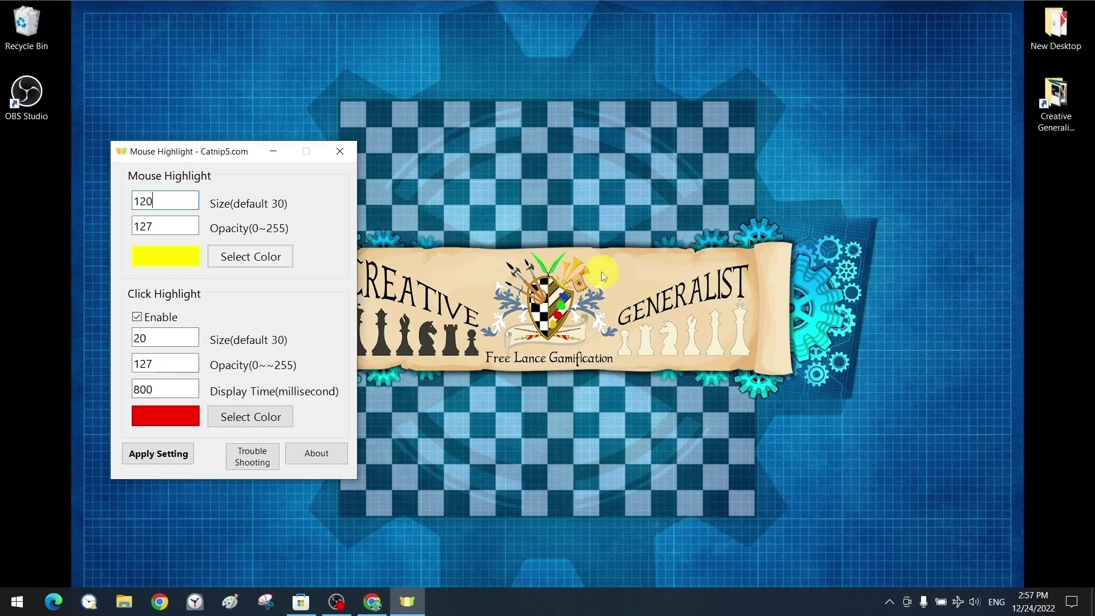
{"action": "left_click", "coordinate": [648, 275]}
Set the Mouse Highlight size to 80 and apply it by returning to the desktop.
{"action": "left_click_drag", "start_coordinate": [175, 202], "coordinate": [100, 200]}
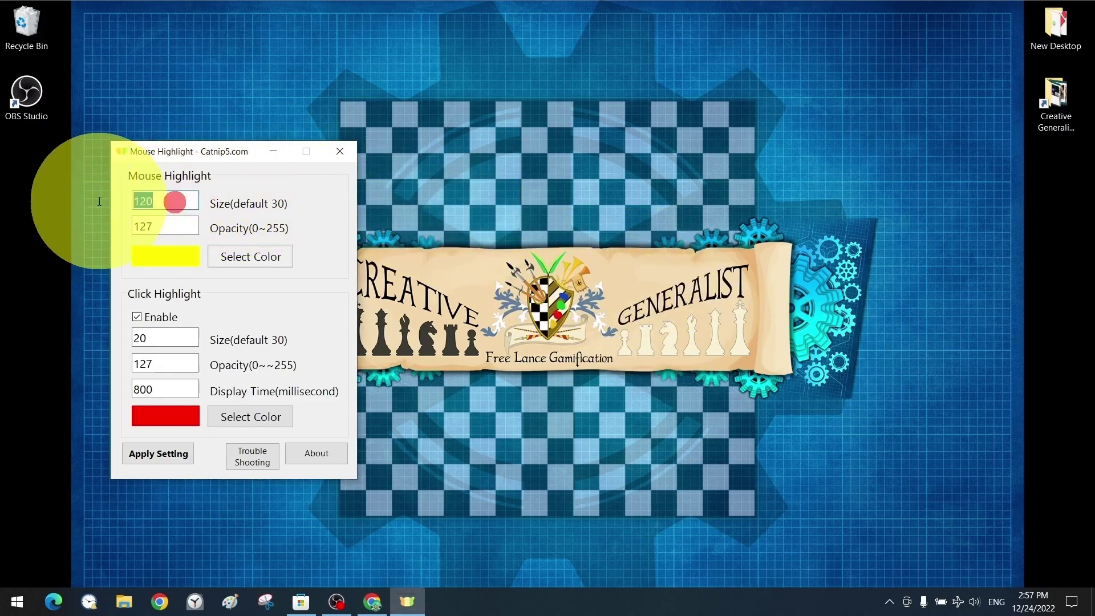
{"action": "type", "text": "80"}
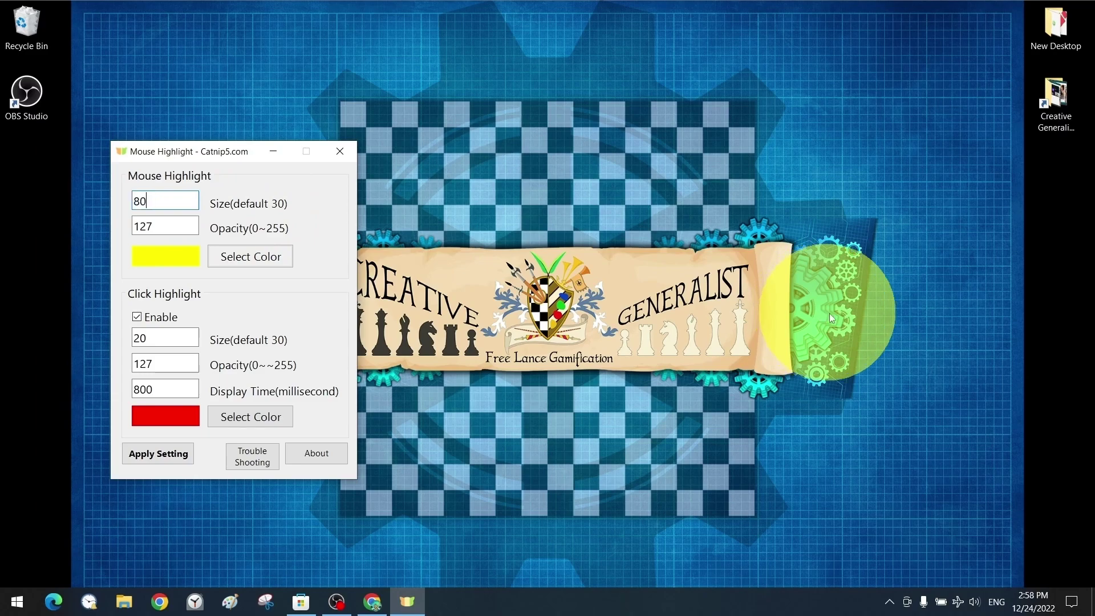
{"action": "left_click", "coordinate": [692, 254]}
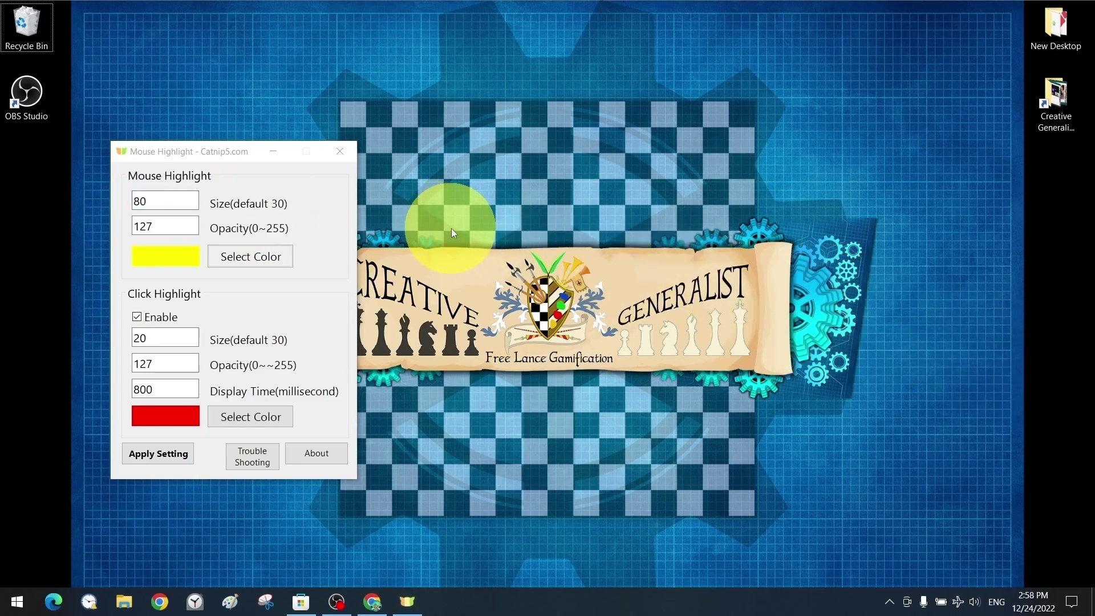
Test the yellow pointer highlight and the red click highlight with both mouse buttons on the desktop.
{"action": "right_click", "coordinate": [479, 236]}
{"action": "left_click", "coordinate": [595, 98]}
{"action": "left_click", "coordinate": [668, 256]}
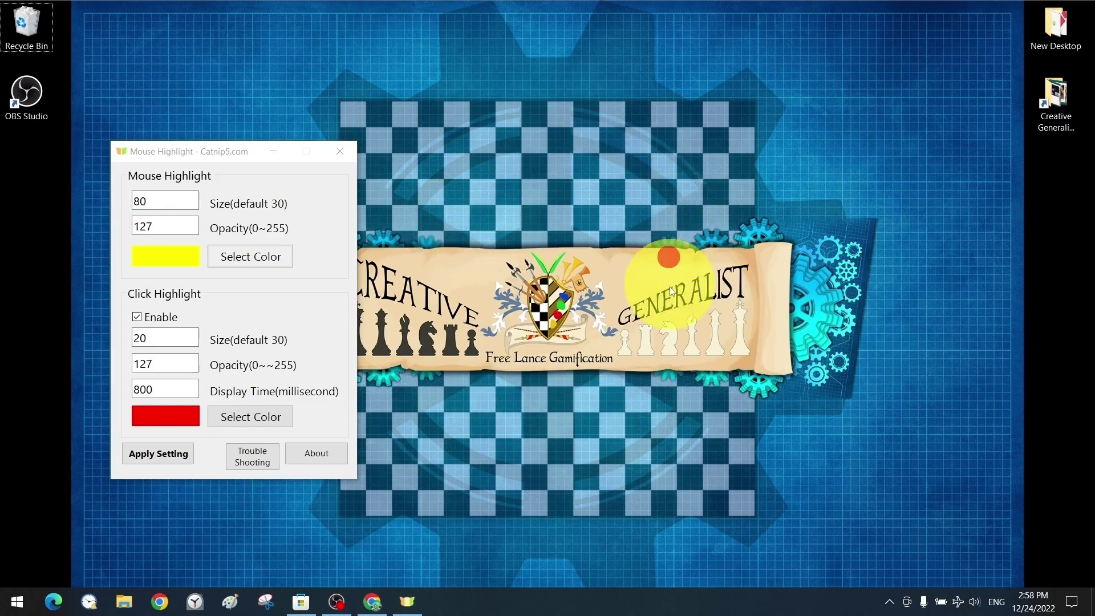
{"action": "right_click", "coordinate": [673, 296]}
{"action": "left_click", "coordinate": [637, 247]}
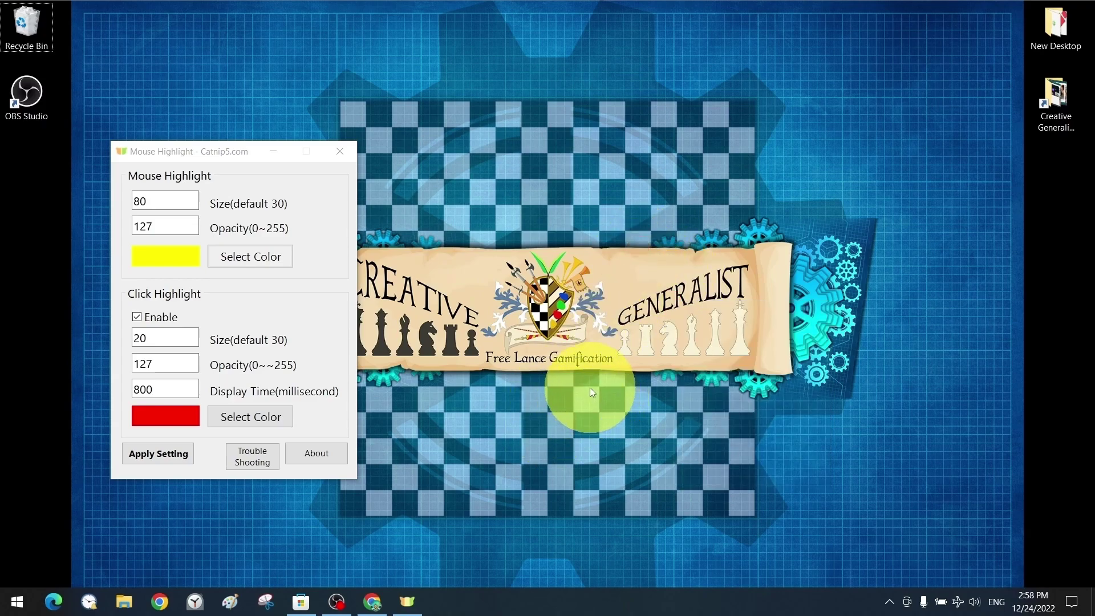
Change the Click Highlight color to the basic green with RGB 0, 255, 128 and test it on the desktop.
{"action": "left_click", "coordinate": [271, 416]}
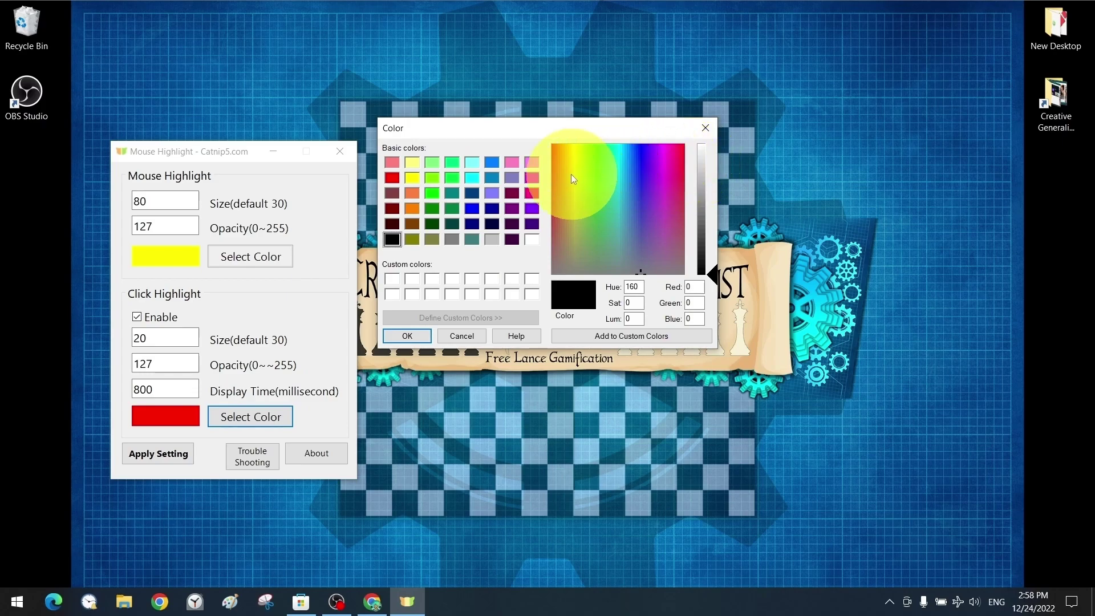
{"action": "left_click", "coordinate": [453, 164]}
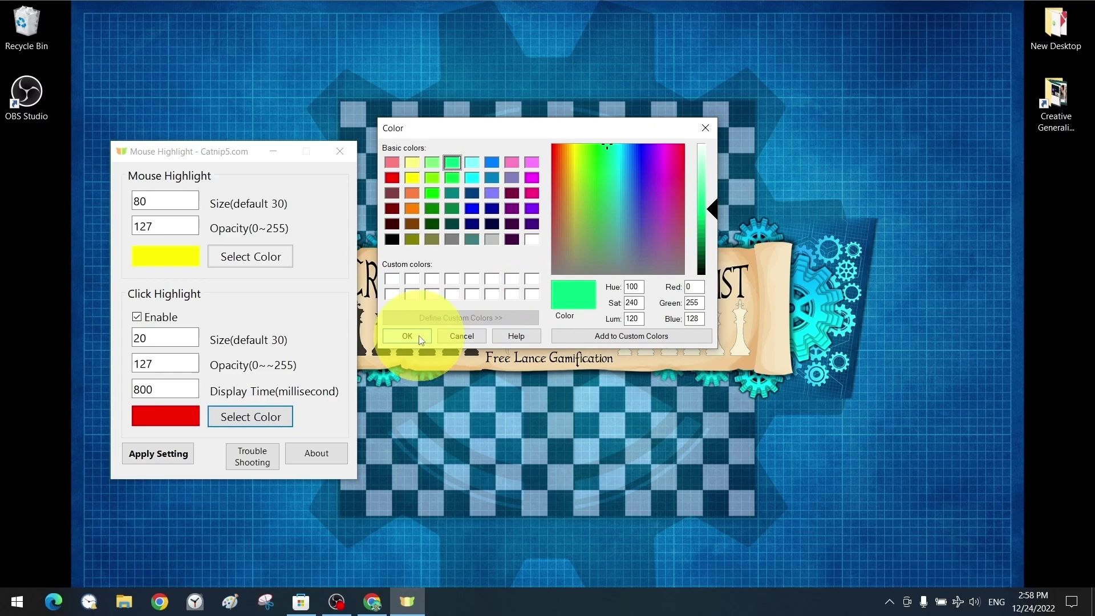
{"action": "left_click", "coordinate": [419, 335]}
{"action": "right_click", "coordinate": [734, 172]}
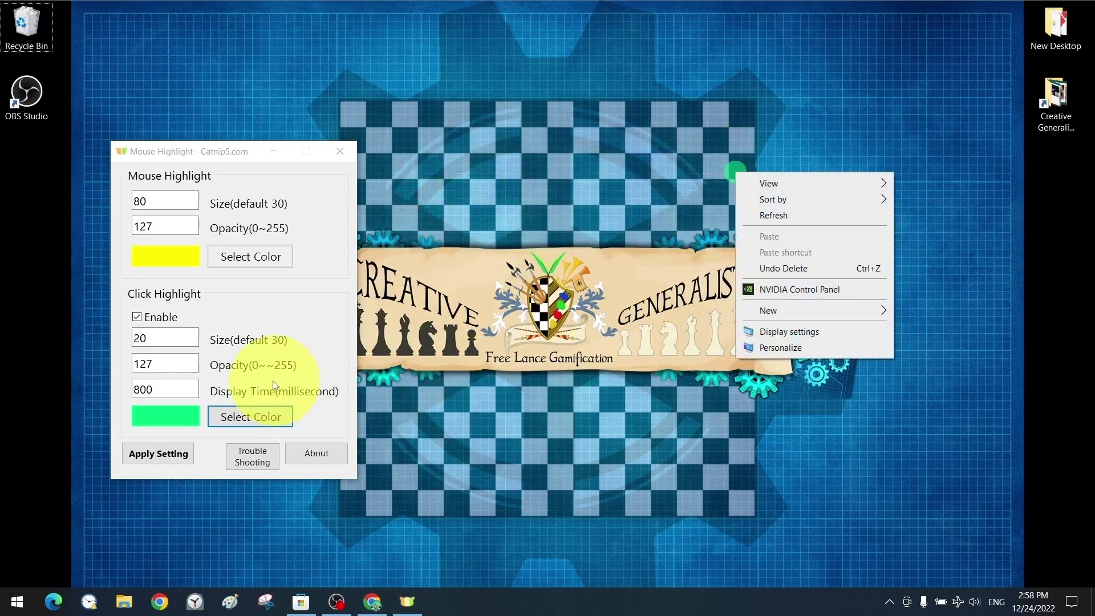
Set the Click Highlight size to 100 and test it repeatedly on the desktop.
{"action": "double_click", "coordinate": [140, 337]}
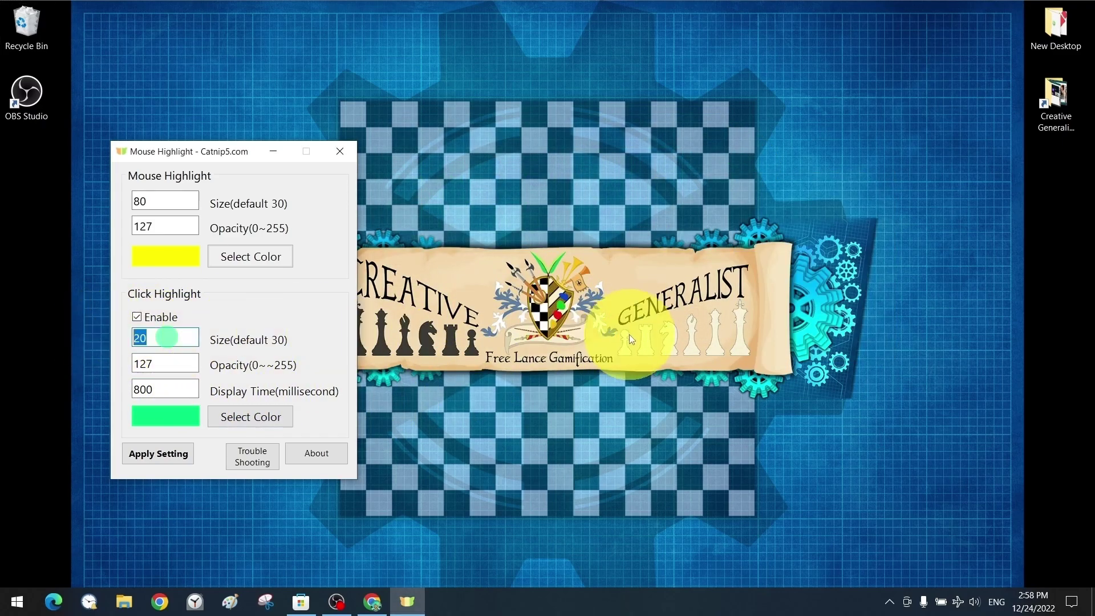
{"action": "type", "text": "100"}
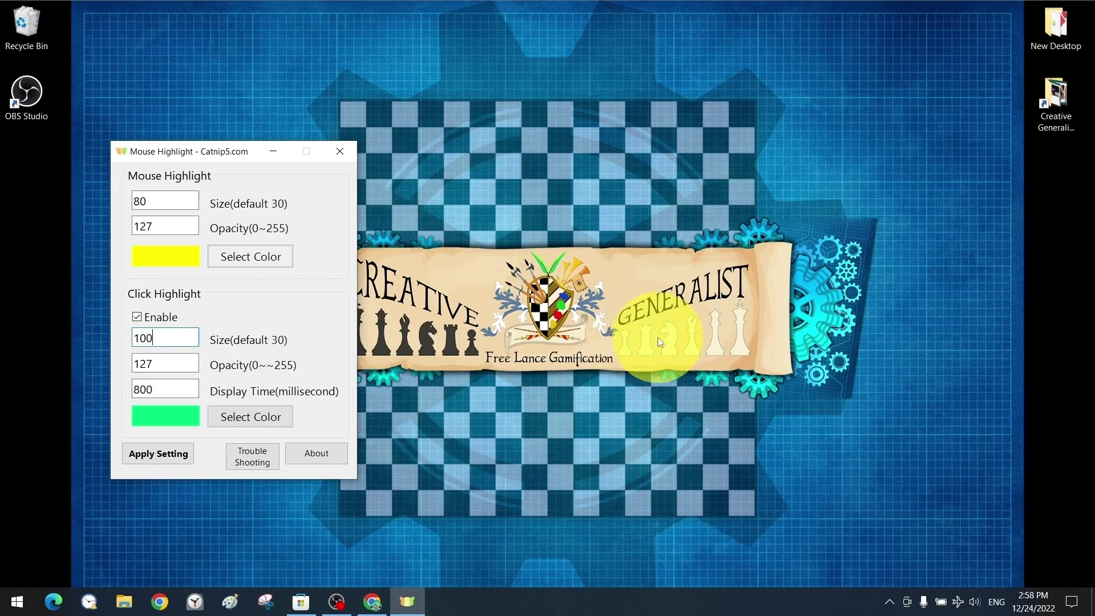
{"action": "left_click", "coordinate": [697, 327]}
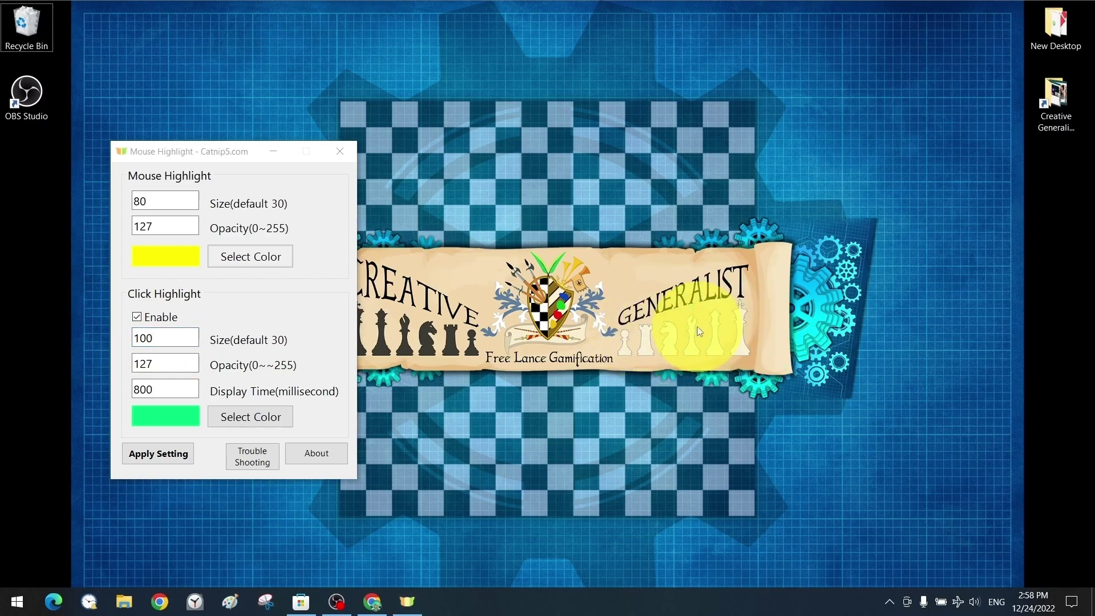
{"action": "left_click", "coordinate": [638, 343]}
{"action": "left_click", "coordinate": [628, 154]}
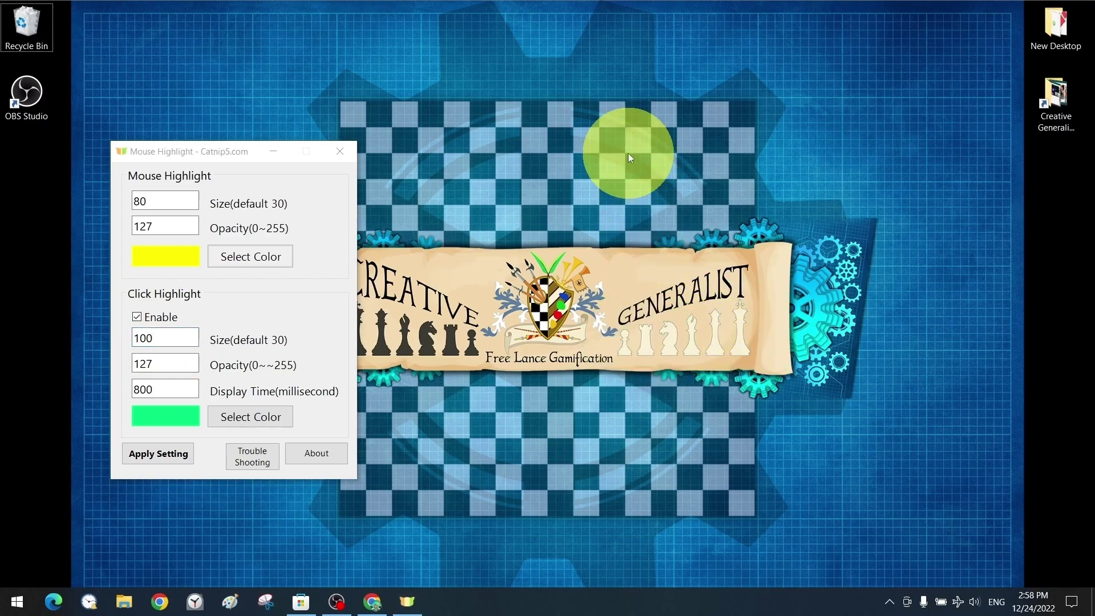
{"action": "left_click", "coordinate": [628, 153]}
{"action": "right_click", "coordinate": [685, 216]}
Set the Click Highlight size to 20 and test the smaller green highlight on the desktop.
{"action": "left_click", "coordinate": [182, 338]}
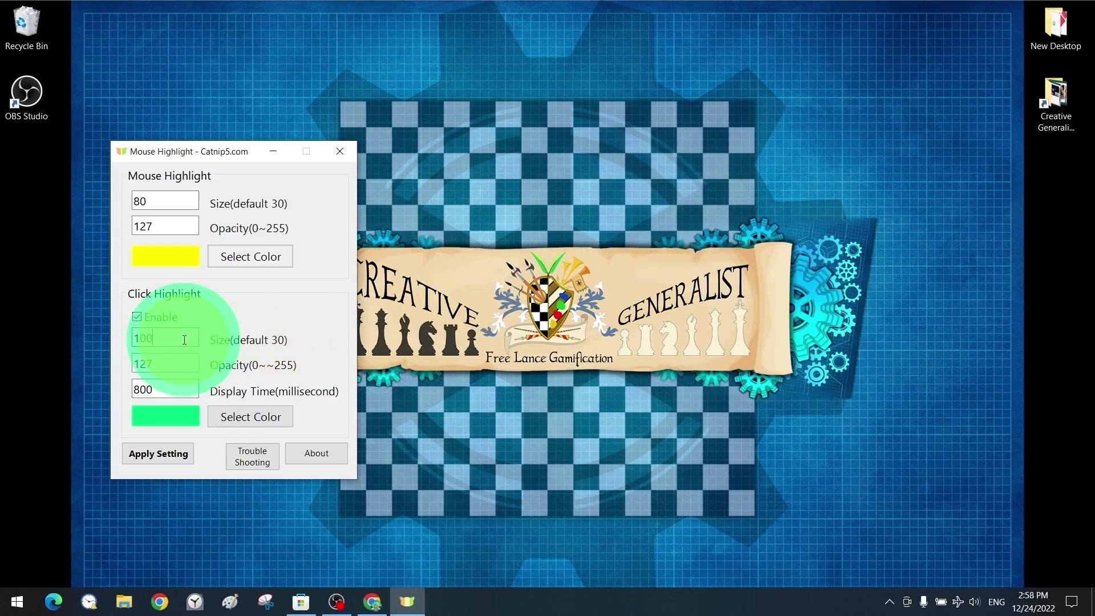
{"action": "double_click", "coordinate": [183, 339]}
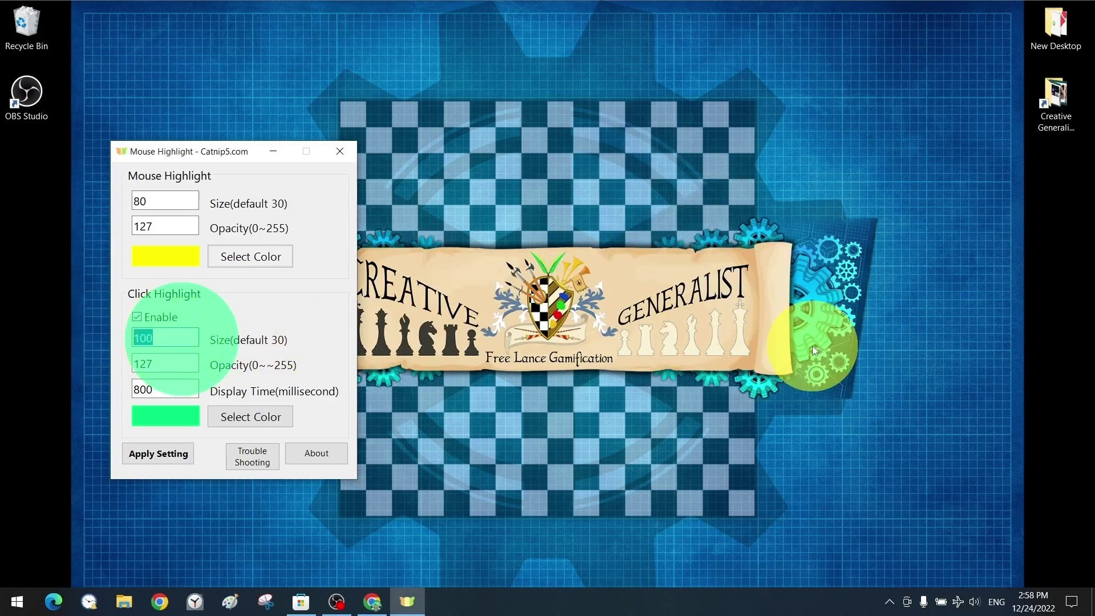
{"action": "type", "text": "20"}
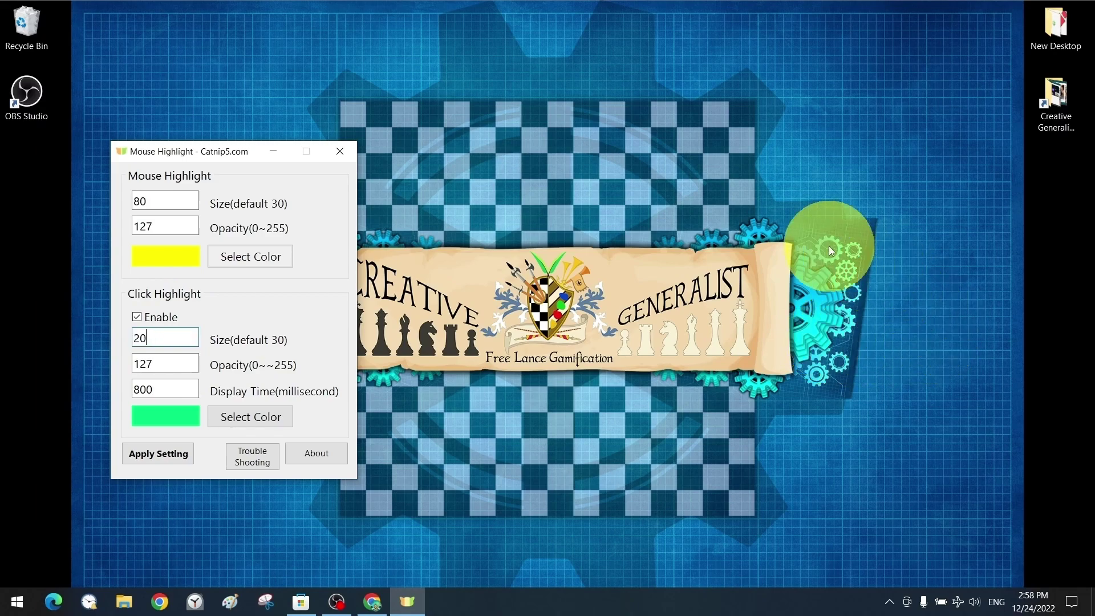
{"action": "left_click", "coordinate": [662, 197]}
{"action": "left_click", "coordinate": [697, 306]}
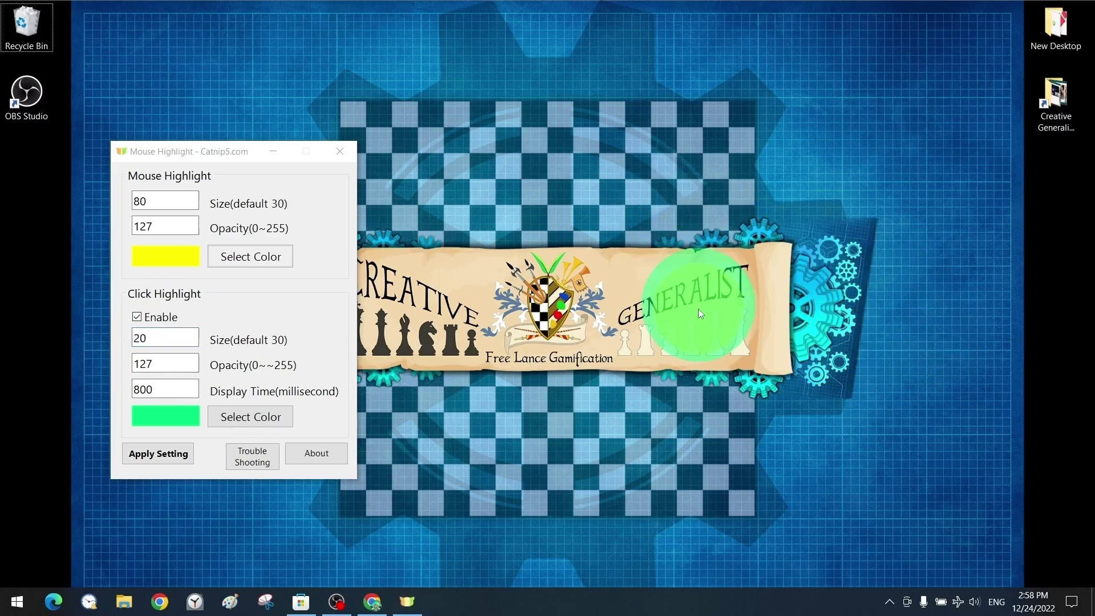
{"action": "left_click", "coordinate": [169, 338]}
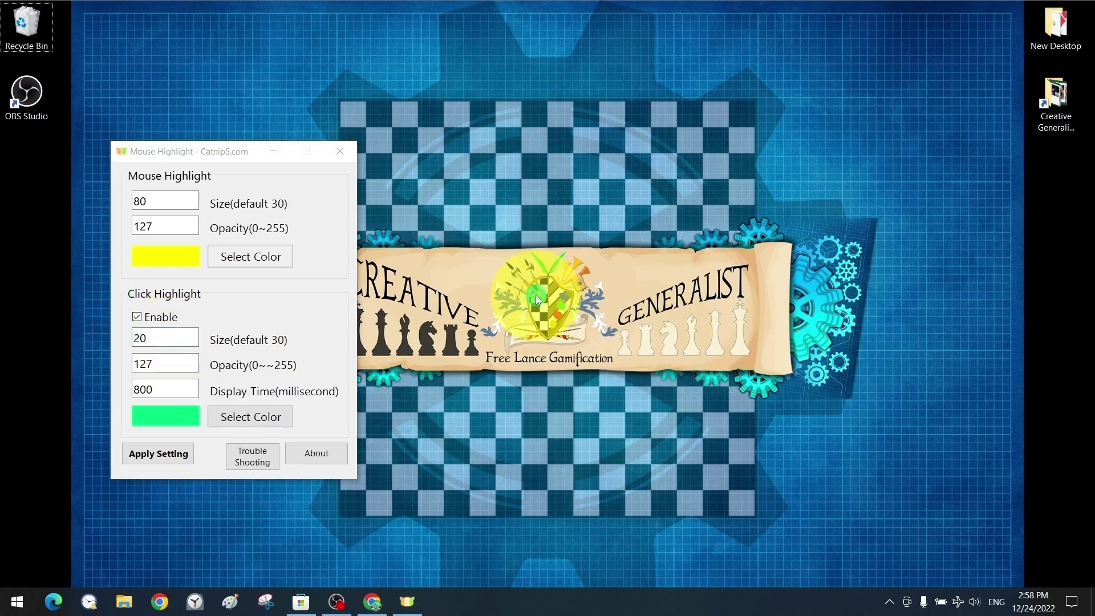
Set the Click Highlight size to 40 and test it with both mouse buttons across the desktop.
{"action": "left_click", "coordinate": [159, 336]}
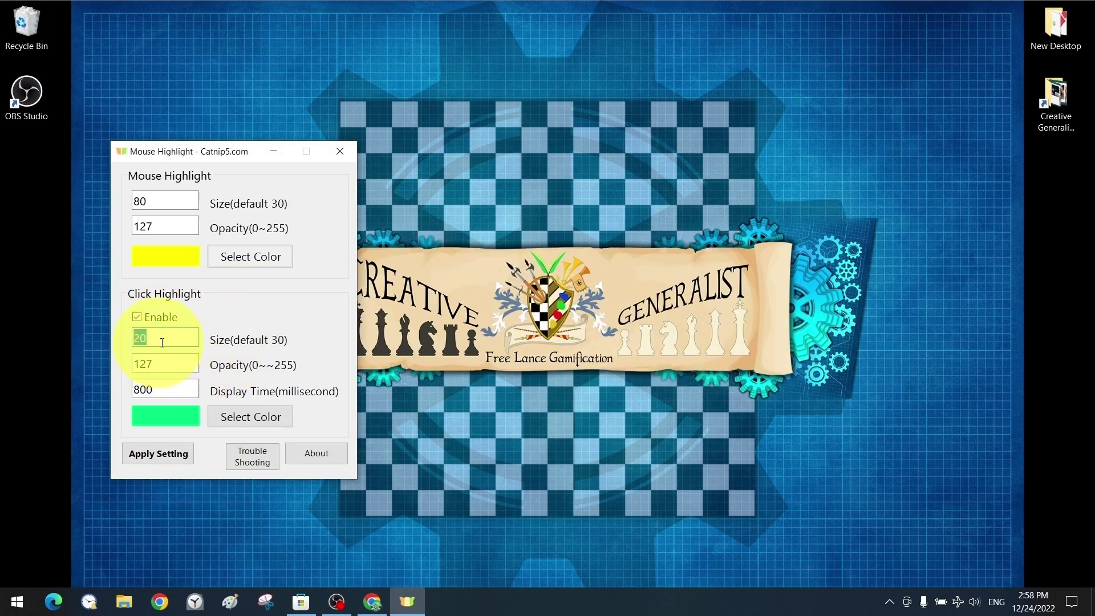
{"action": "type", "text": "40"}
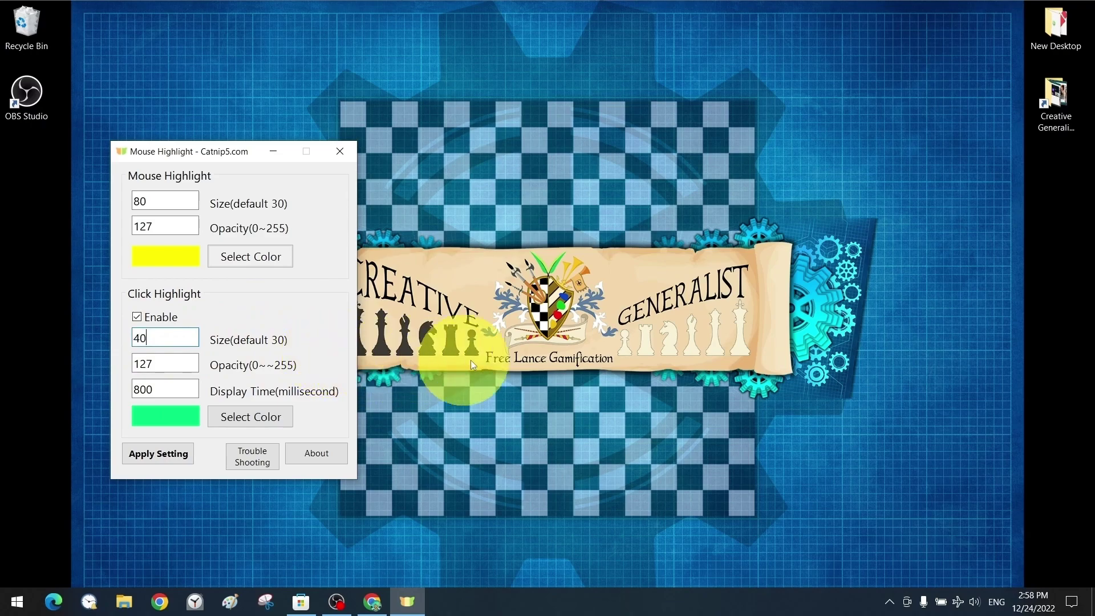
{"action": "left_click", "coordinate": [570, 368]}
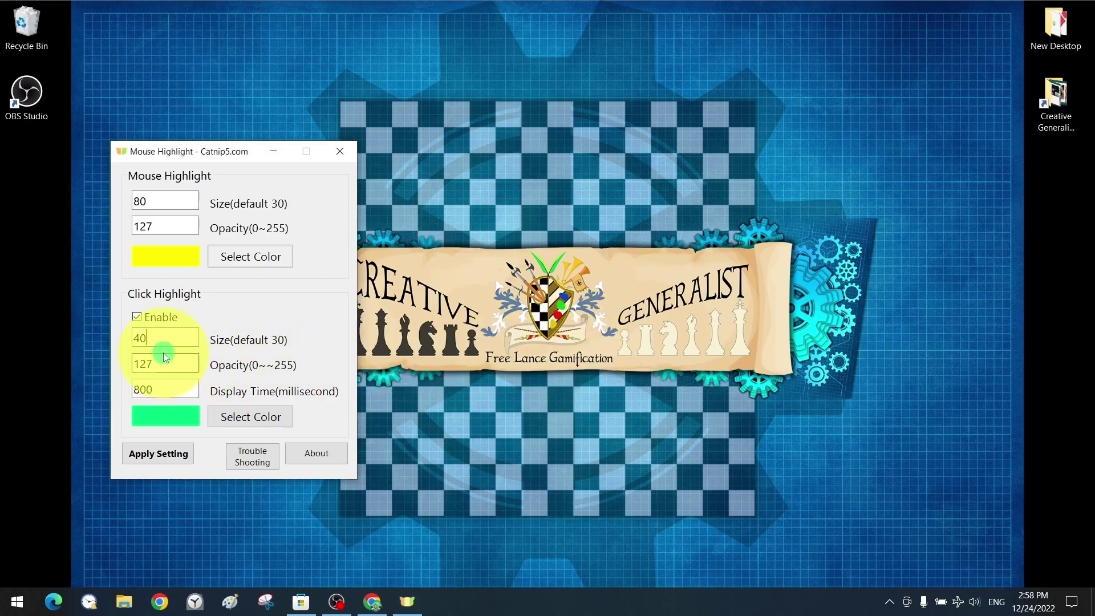
{"action": "left_click", "coordinate": [603, 336]}
{"action": "left_click", "coordinate": [598, 222]}
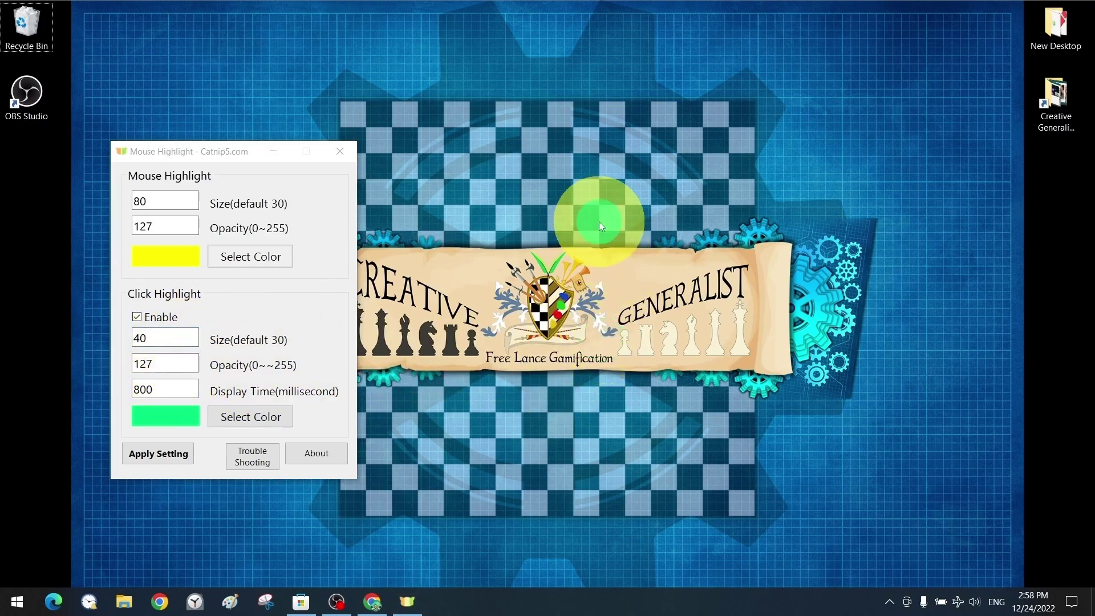
{"action": "left_click", "coordinate": [914, 393]}
{"action": "left_click", "coordinate": [945, 517]}
{"action": "right_click", "coordinate": [876, 207]}
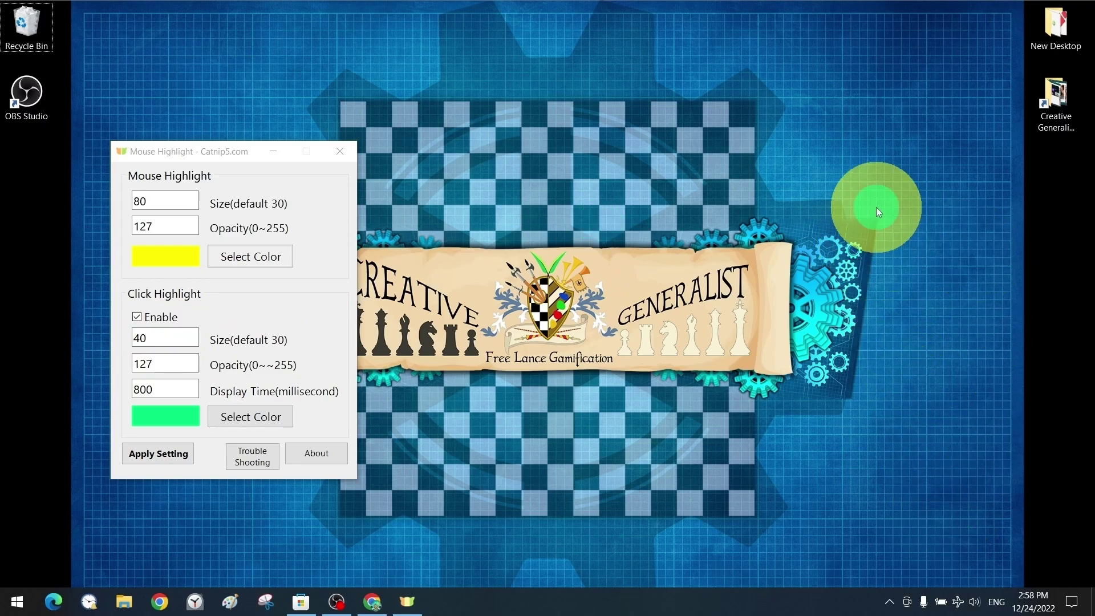
{"action": "left_click", "coordinate": [761, 383]}
{"action": "right_click", "coordinate": [926, 217]}
{"action": "left_click", "coordinate": [864, 417]}
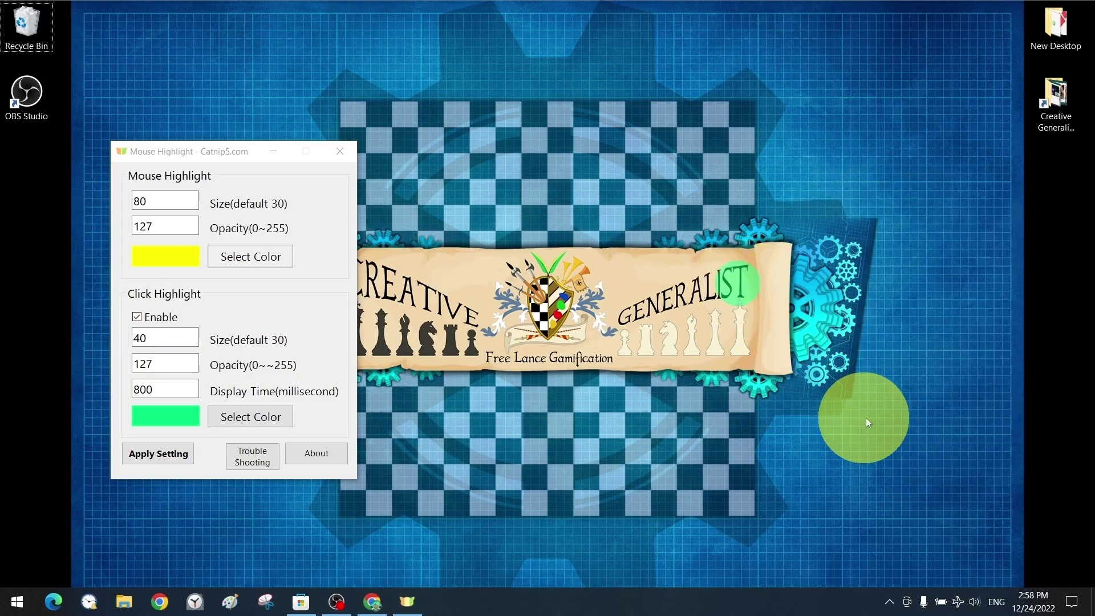
{"action": "left_click", "coordinate": [781, 416]}
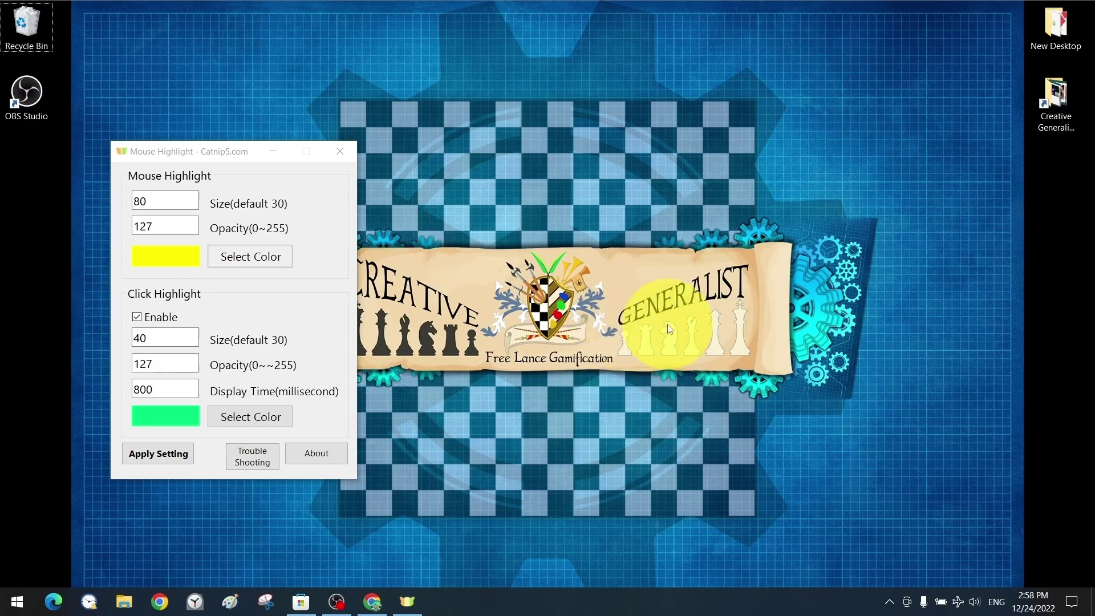
Set the Mouse Highlight opacity to 125 and the Click Highlight display time to 400 milliseconds, and test on the desktop.
{"action": "double_click", "coordinate": [173, 228]}
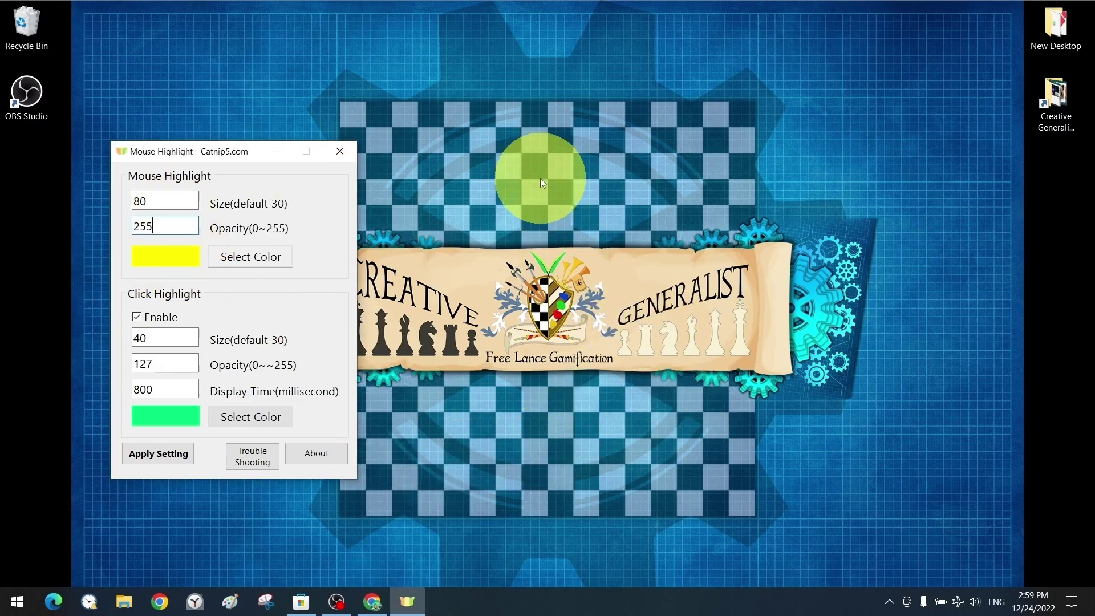
{"action": "type", "text": "125"}
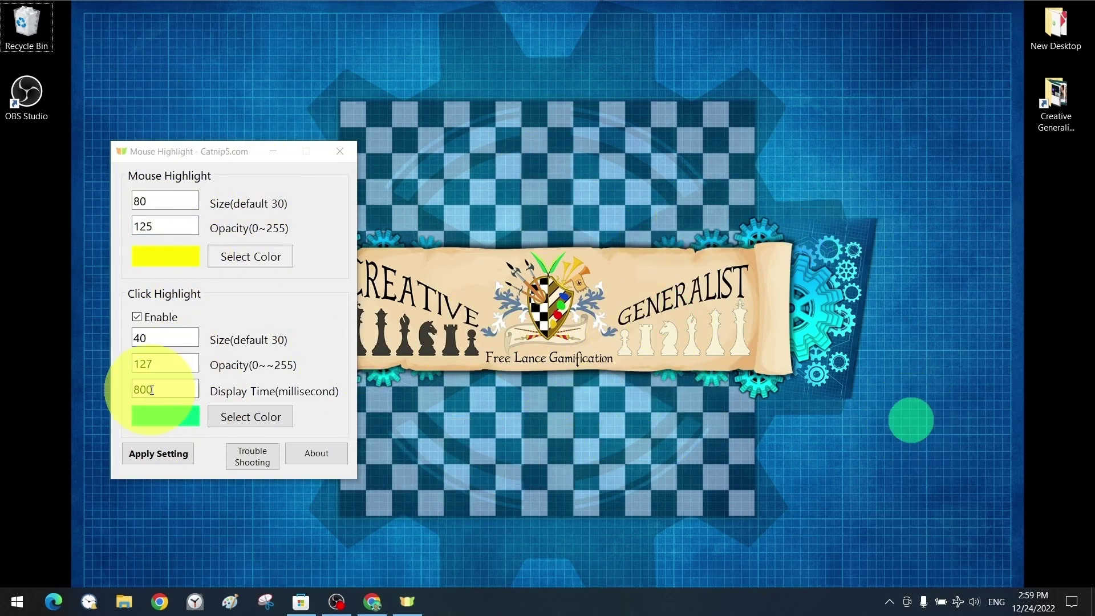
{"action": "double_click", "coordinate": [182, 388]}
{"action": "type", "text": "400"}
{"action": "right_click", "coordinate": [885, 306]}
Set the Click Highlight opacity to 80 and test it with the secondary mouse button on the desktop.
{"action": "double_click", "coordinate": [166, 363]}
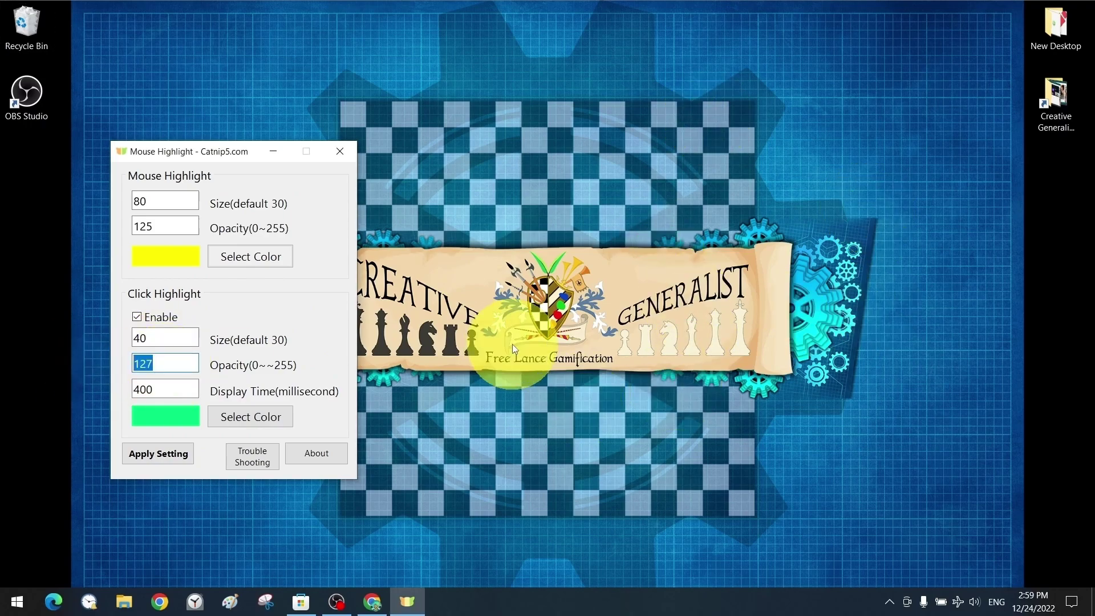
{"action": "type", "text": "80"}
{"action": "right_click", "coordinate": [593, 106]}
{"action": "right_click", "coordinate": [867, 290]}
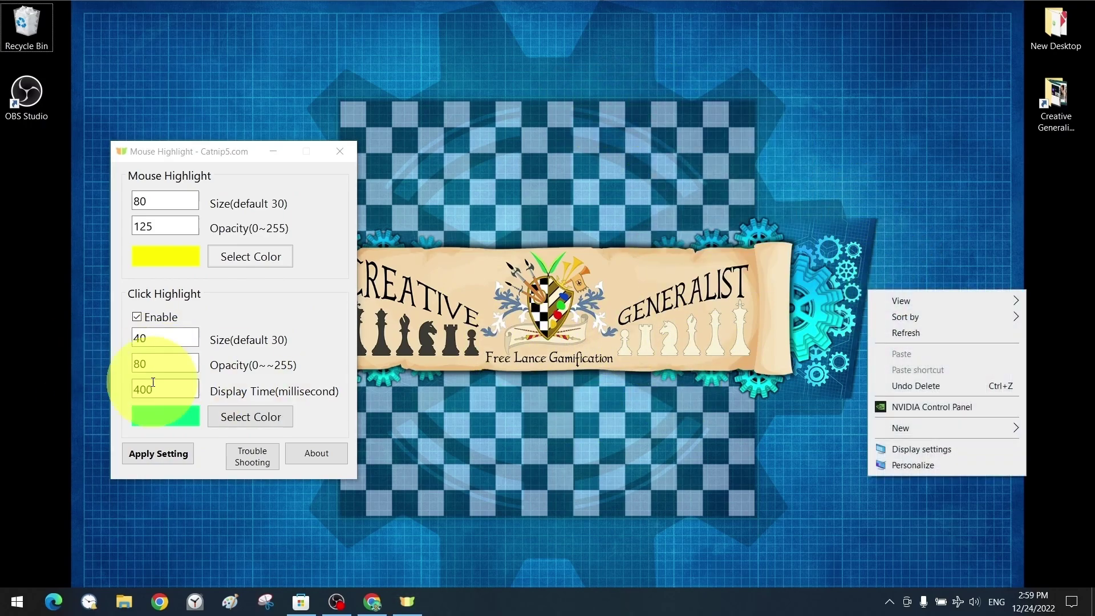
Try a Click Highlight size of 80, set it to 50 instead, and test it on the desktop.
{"action": "double_click", "coordinate": [150, 338]}
{"action": "type", "text": "80"}
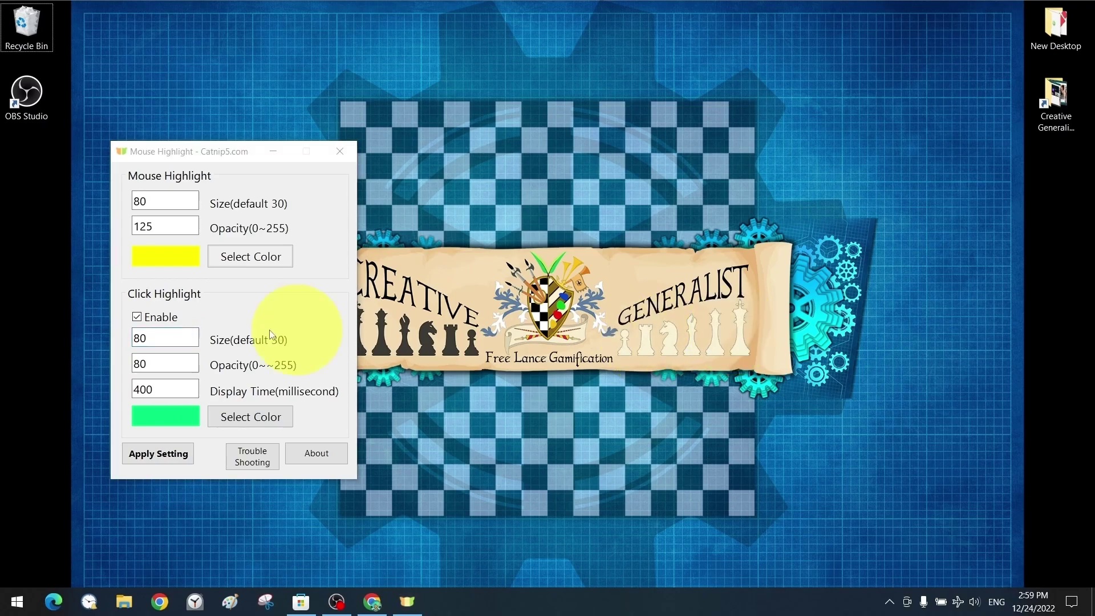
{"action": "double_click", "coordinate": [166, 338]}
{"action": "type", "text": "50"}
{"action": "left_click", "coordinate": [604, 343]}
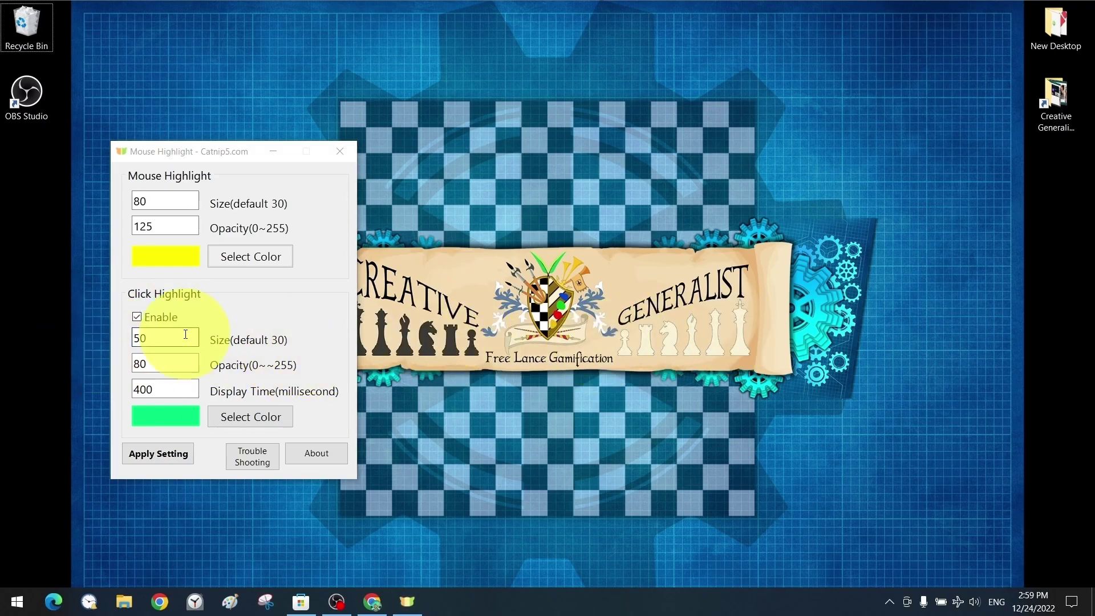
{"action": "right_click", "coordinate": [924, 542]}
{"action": "key", "text": "Escape"}
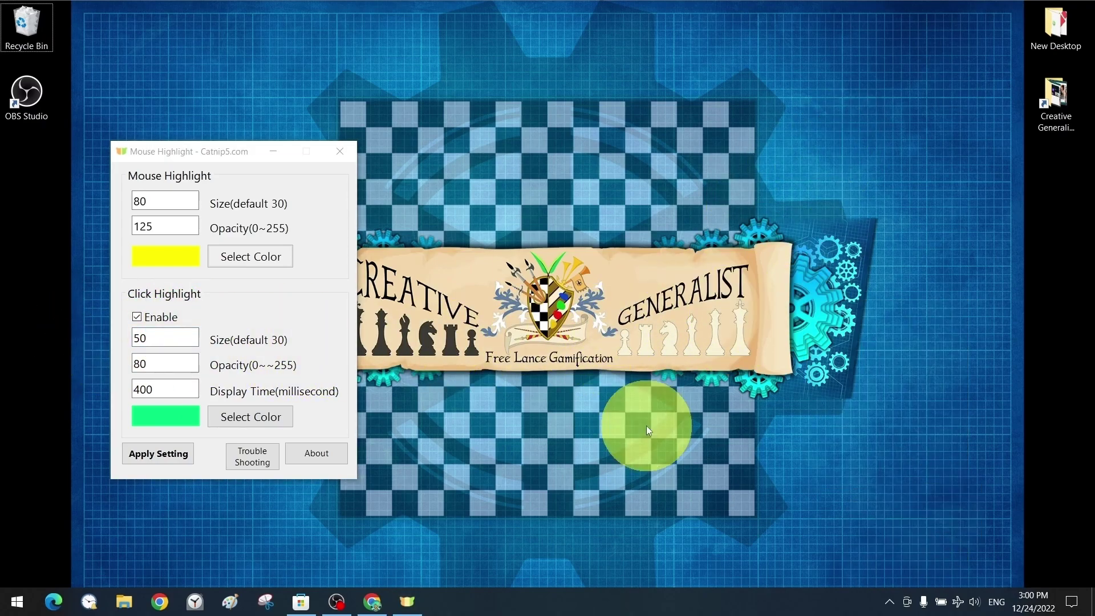
Test the yellow pointer highlight and green click highlight with the primary mouse button at several spots on the desktop.
{"action": "left_click", "coordinate": [646, 425]}
{"action": "left_click", "coordinate": [765, 165]}
{"action": "left_click", "coordinate": [915, 246]}
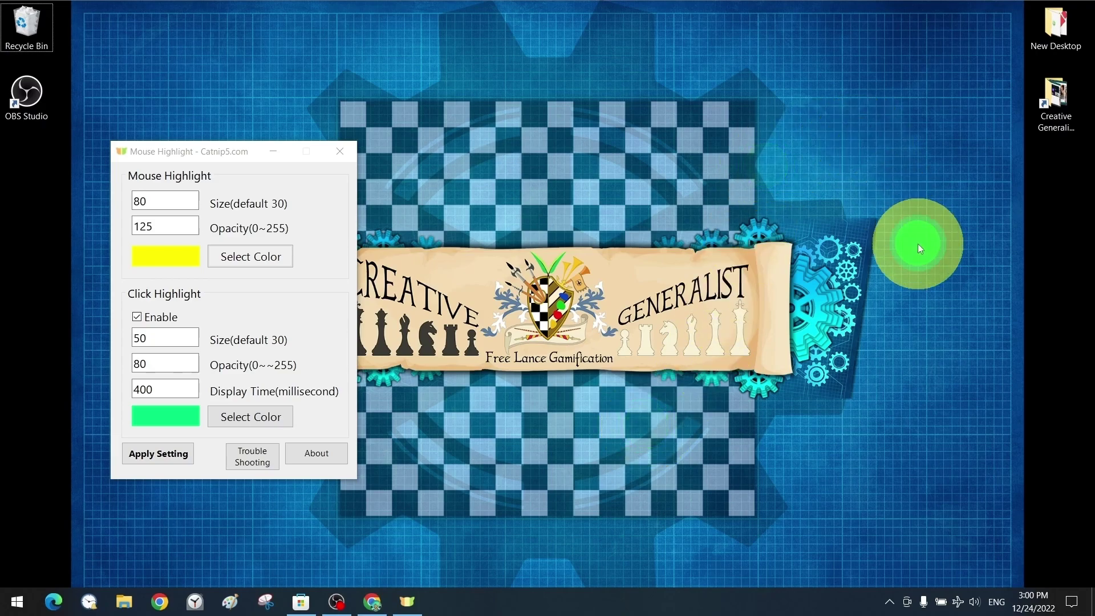
{"action": "left_click", "coordinate": [929, 347]}
{"action": "left_click", "coordinate": [877, 446]}
{"action": "left_click", "coordinate": [741, 195]}
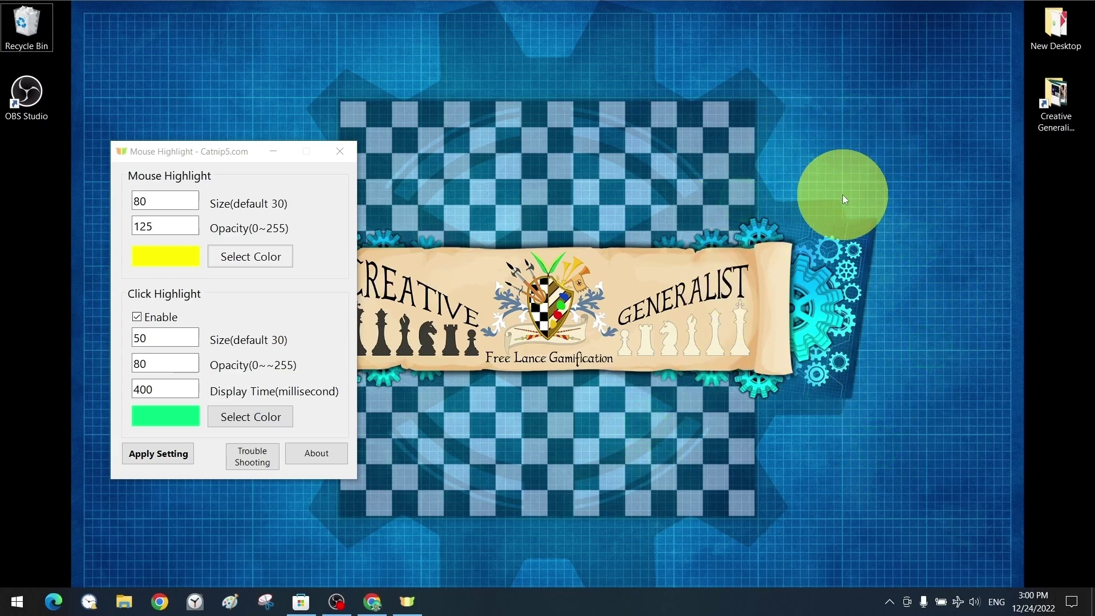
{"action": "left_click", "coordinate": [843, 194]}
{"action": "left_click", "coordinate": [836, 431]}
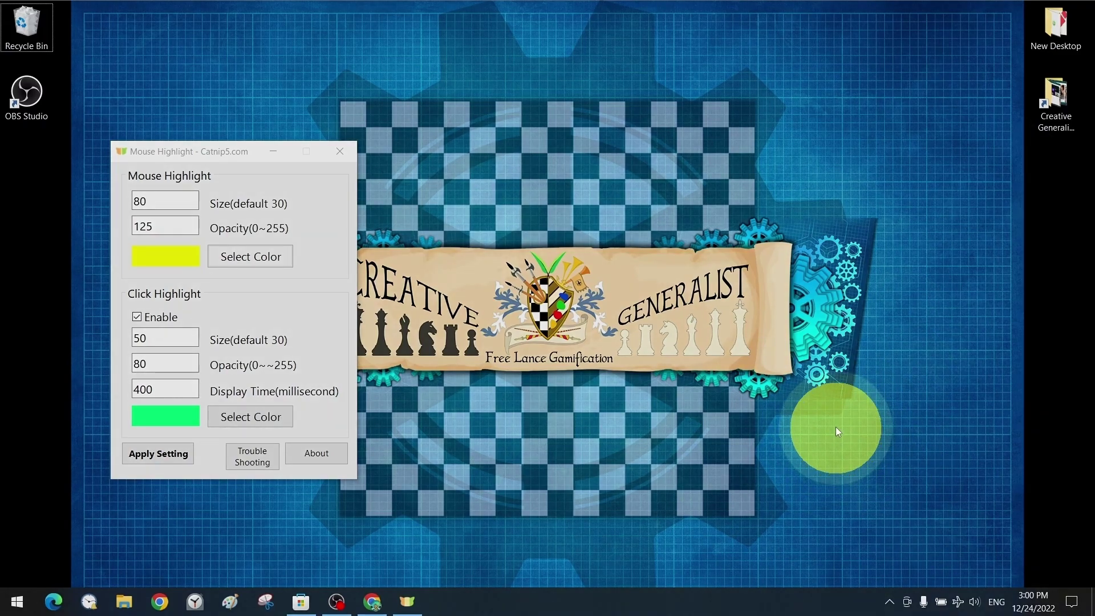
{"action": "left_click", "coordinate": [852, 221]}
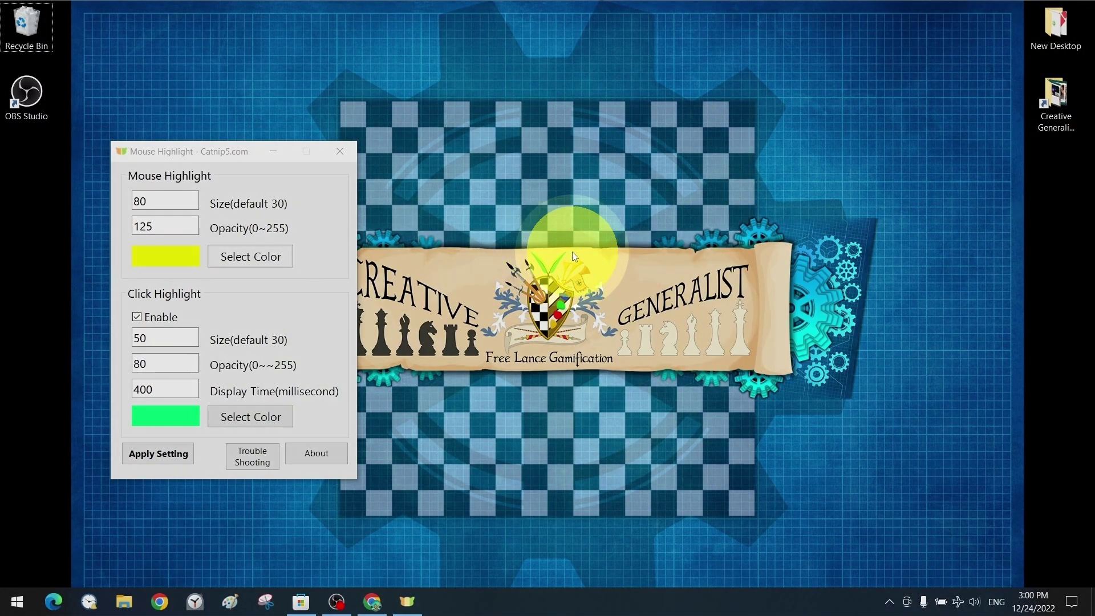
Compare the click highlights of the primary and secondary mouse buttons by alternating between them across the empty desktop.
{"action": "left_click", "coordinate": [833, 235]}
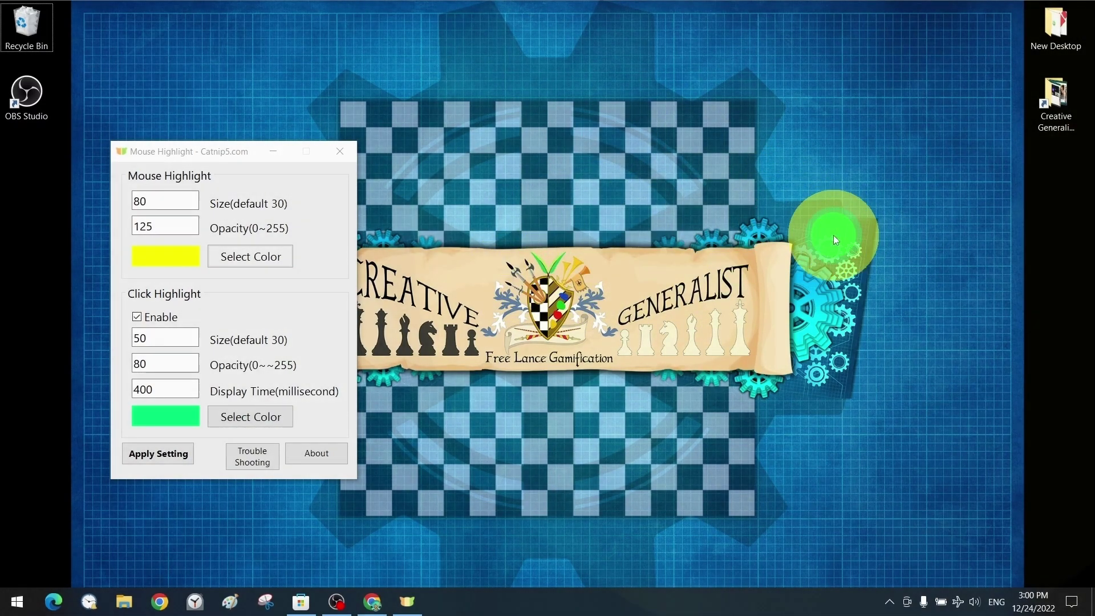
{"action": "left_click", "coordinate": [930, 98]}
{"action": "right_click", "coordinate": [941, 336]}
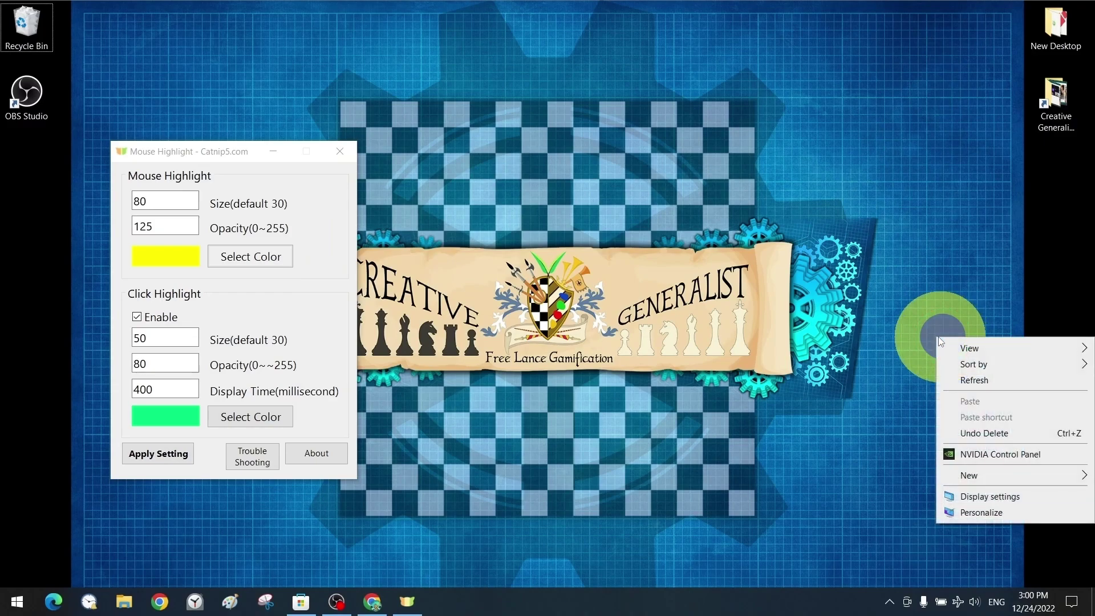
{"action": "left_click", "coordinate": [825, 321]}
{"action": "right_click", "coordinate": [898, 280]}
{"action": "left_click", "coordinate": [906, 119]}
{"action": "right_click", "coordinate": [934, 199]}
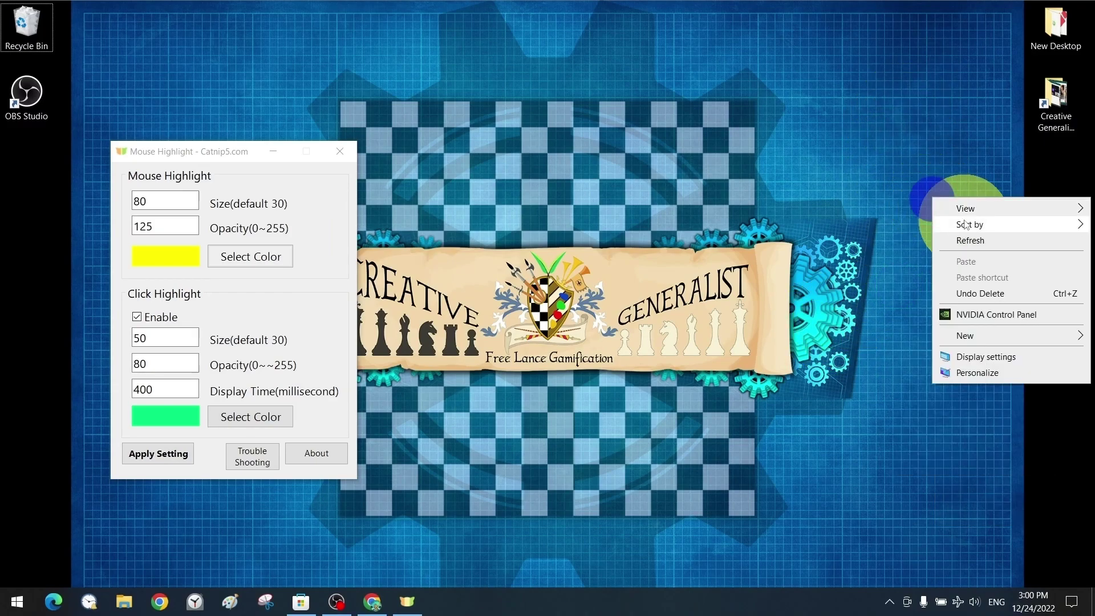
{"action": "mouse_move", "coordinate": [963, 223]}
{"action": "left_click", "coordinate": [723, 100]}
{"action": "right_click", "coordinate": [895, 200]}
{"action": "left_click", "coordinate": [630, 413]}
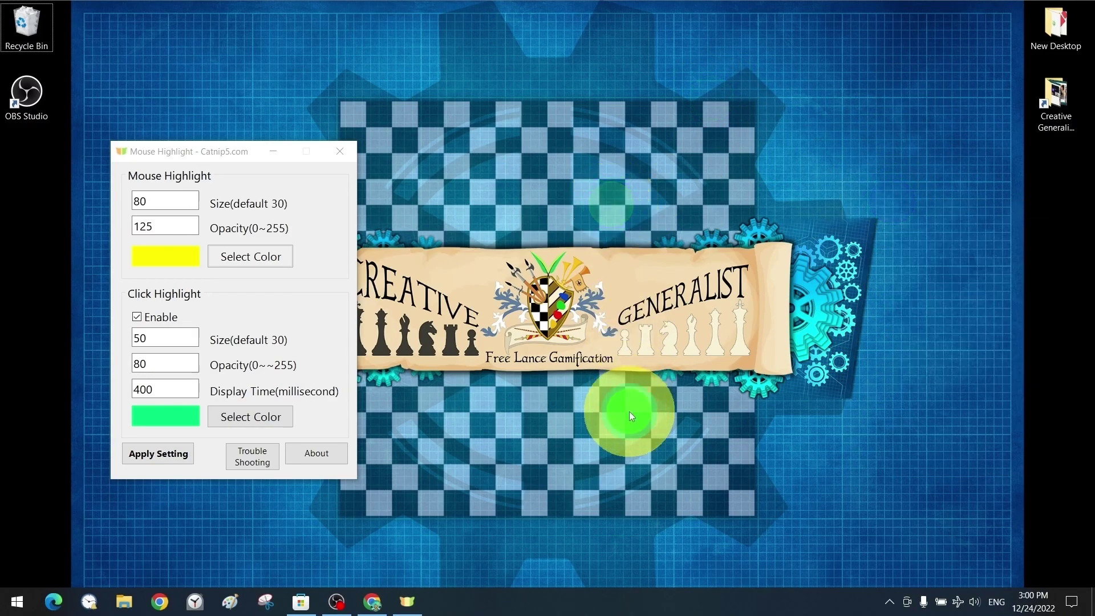
{"action": "left_click", "coordinate": [928, 447]}
{"action": "right_click", "coordinate": [860, 139]}
{"action": "left_click", "coordinate": [587, 122]}
{"action": "right_click", "coordinate": [892, 351]}
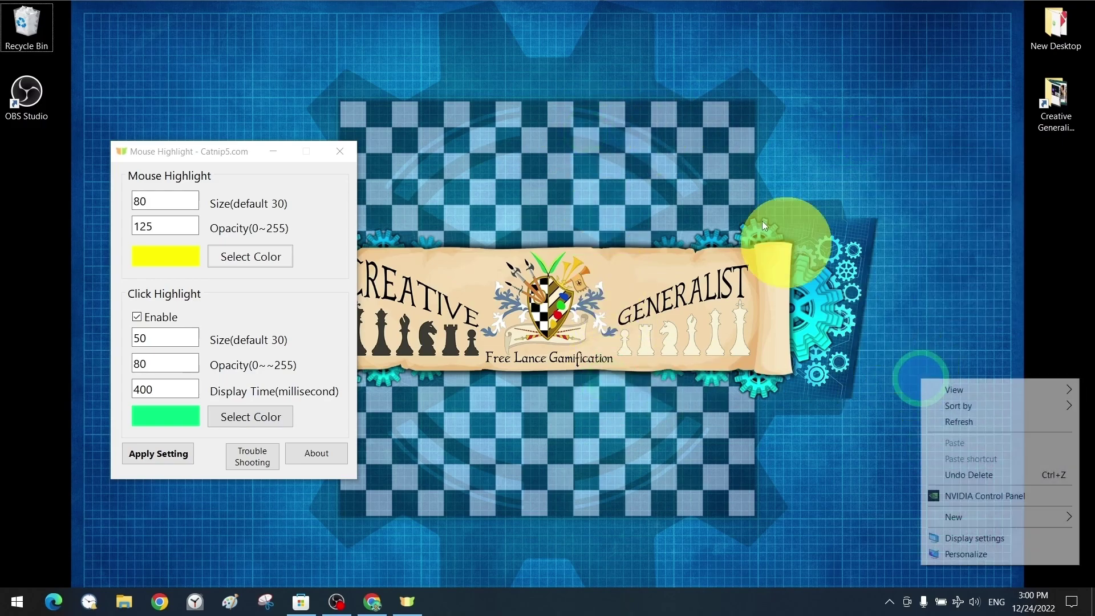
{"action": "left_click", "coordinate": [654, 105]}
{"action": "right_click", "coordinate": [867, 111]}
{"action": "right_click", "coordinate": [791, 381]}
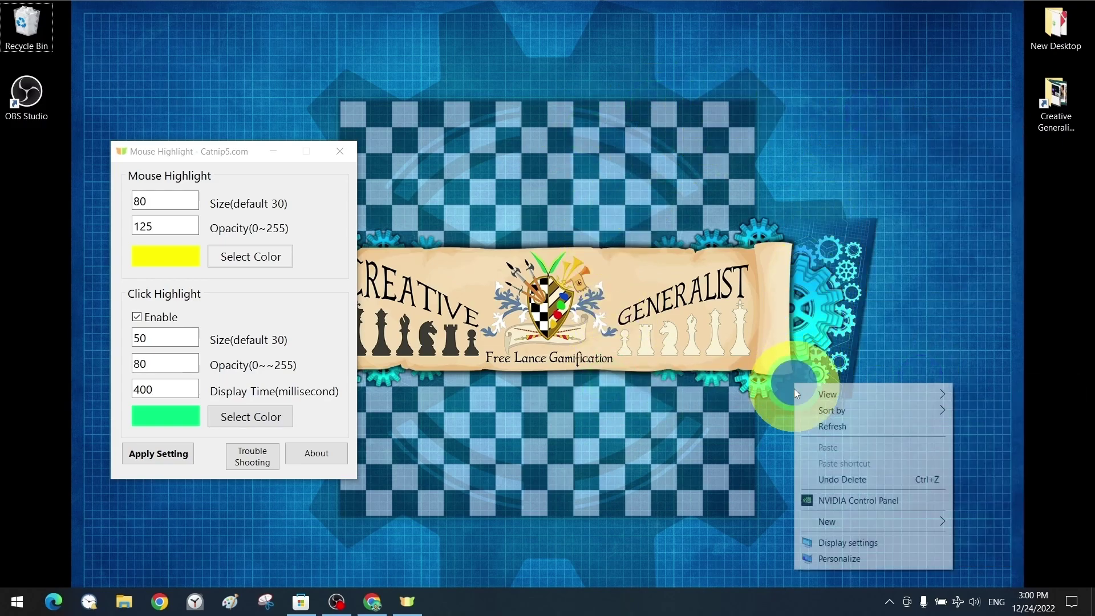
{"action": "left_click", "coordinate": [651, 538]}
{"action": "right_click", "coordinate": [553, 123]}
{"action": "right_click", "coordinate": [864, 120]}
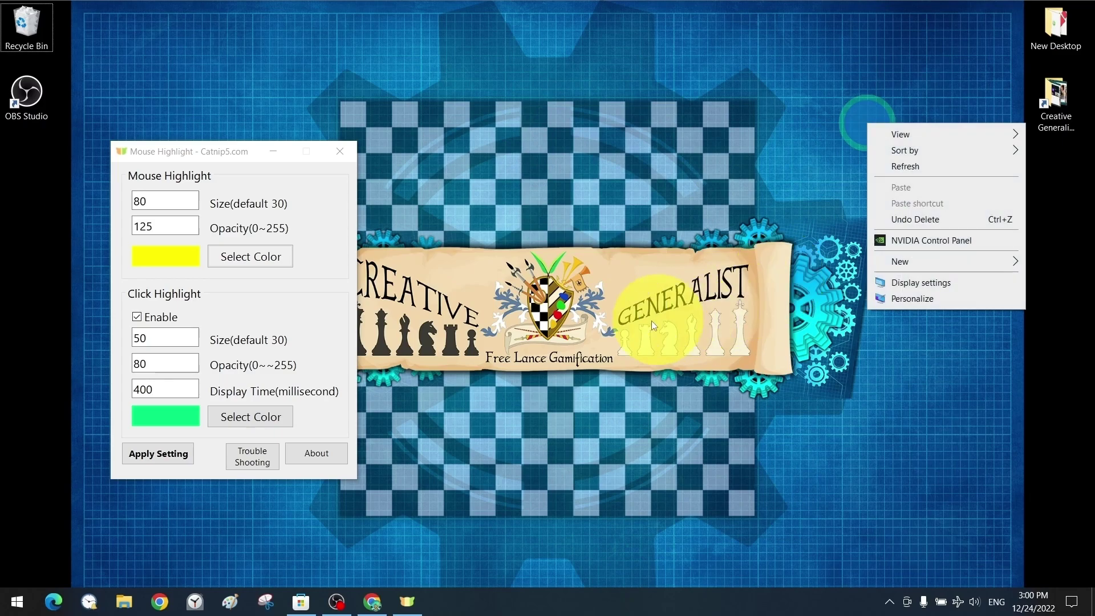
{"action": "left_click", "coordinate": [622, 334]}
{"action": "left_click", "coordinate": [556, 117]}
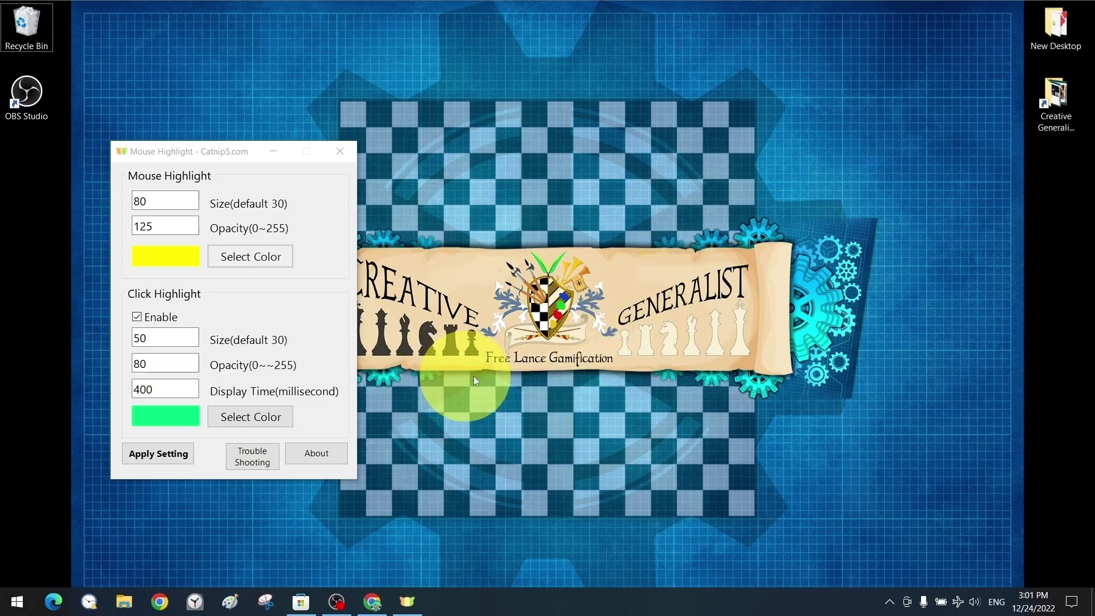
{"action": "left_click", "coordinate": [543, 398]}
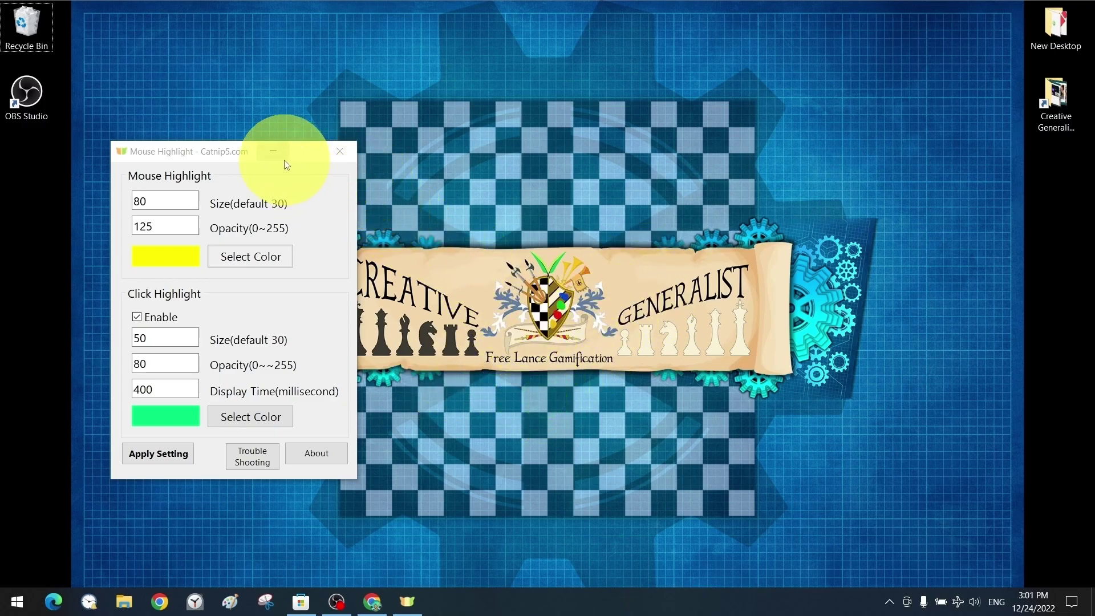
{"action": "left_click", "coordinate": [799, 295]}
{"action": "left_click", "coordinate": [601, 192]}
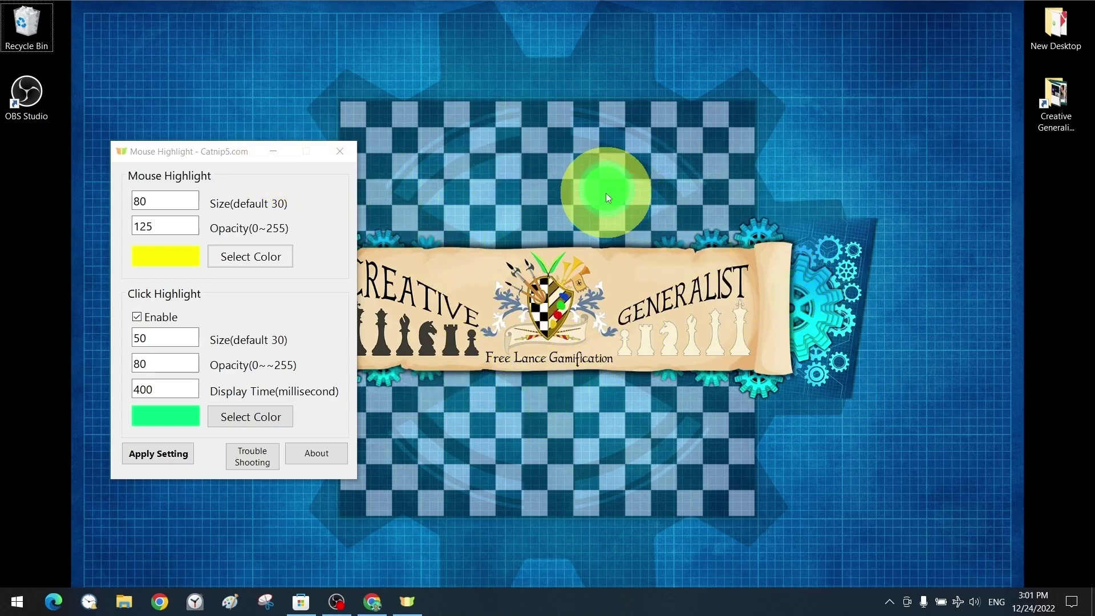
{"action": "right_click", "coordinate": [587, 362]}
{"action": "left_click", "coordinate": [896, 282]}
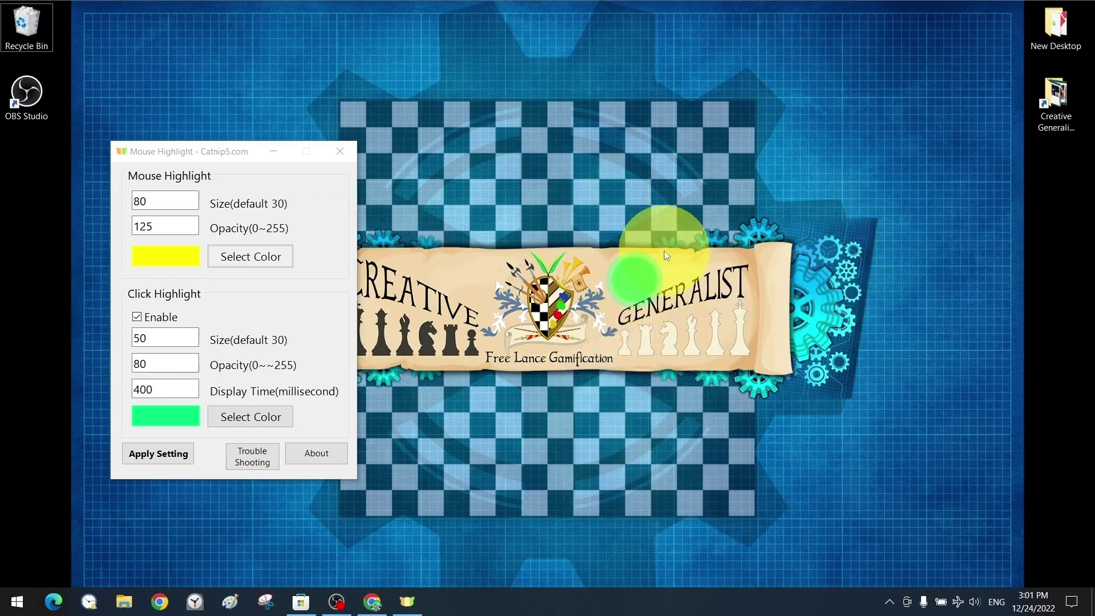
{"action": "right_click", "coordinate": [846, 56]}
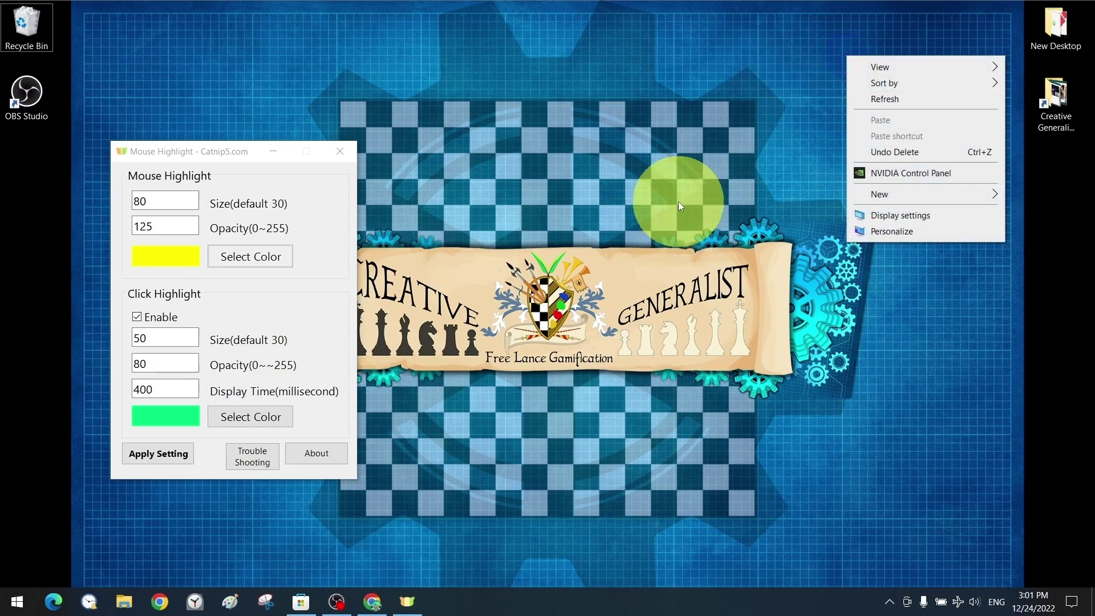
{"action": "left_click", "coordinate": [772, 85]}
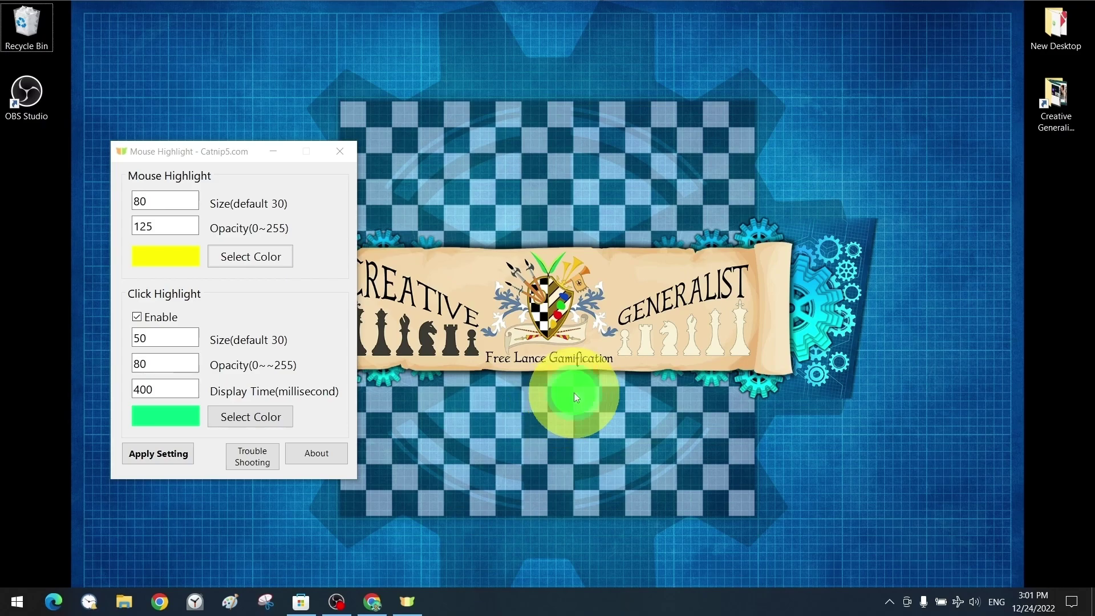
{"action": "right_click", "coordinate": [901, 430]}
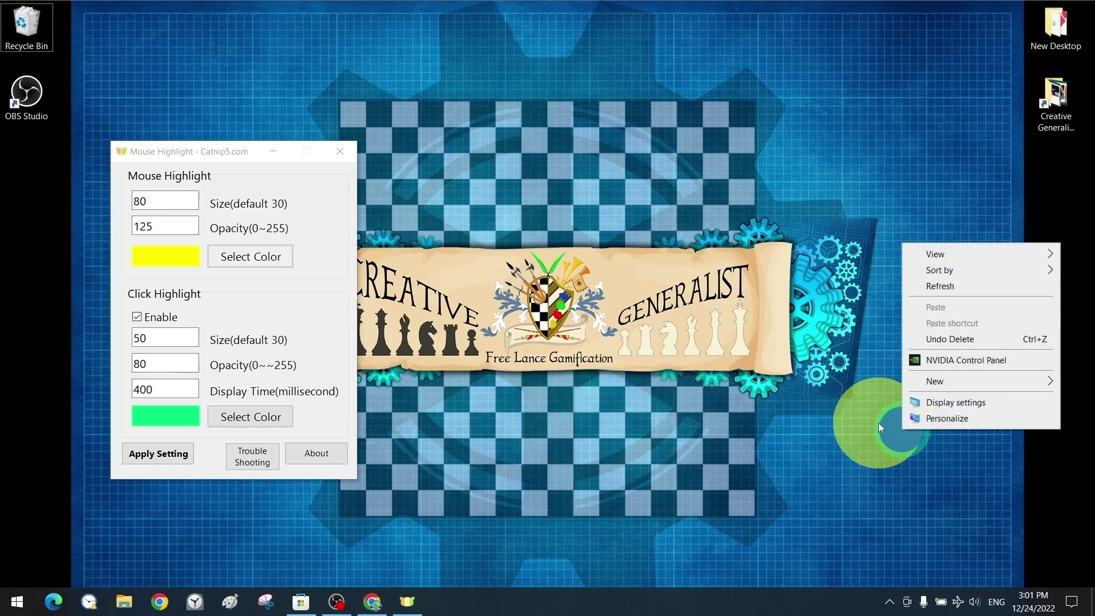
{"action": "left_click", "coordinate": [751, 406]}
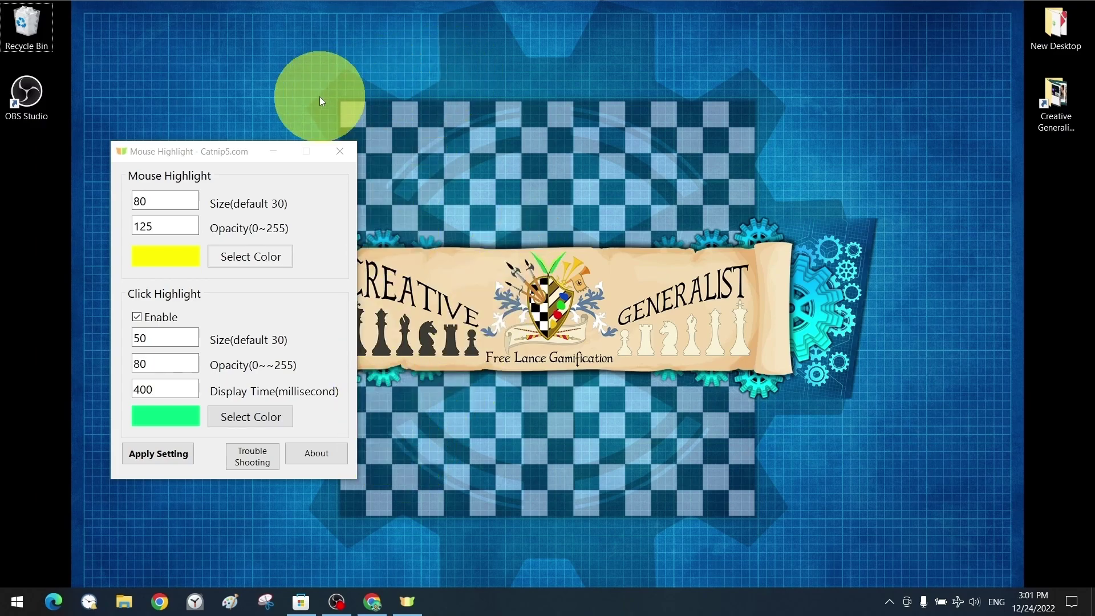
Minimize the Mouse Highlight settings window and test the click highlight on the cleared desktop.
{"action": "left_click", "coordinate": [272, 152]}
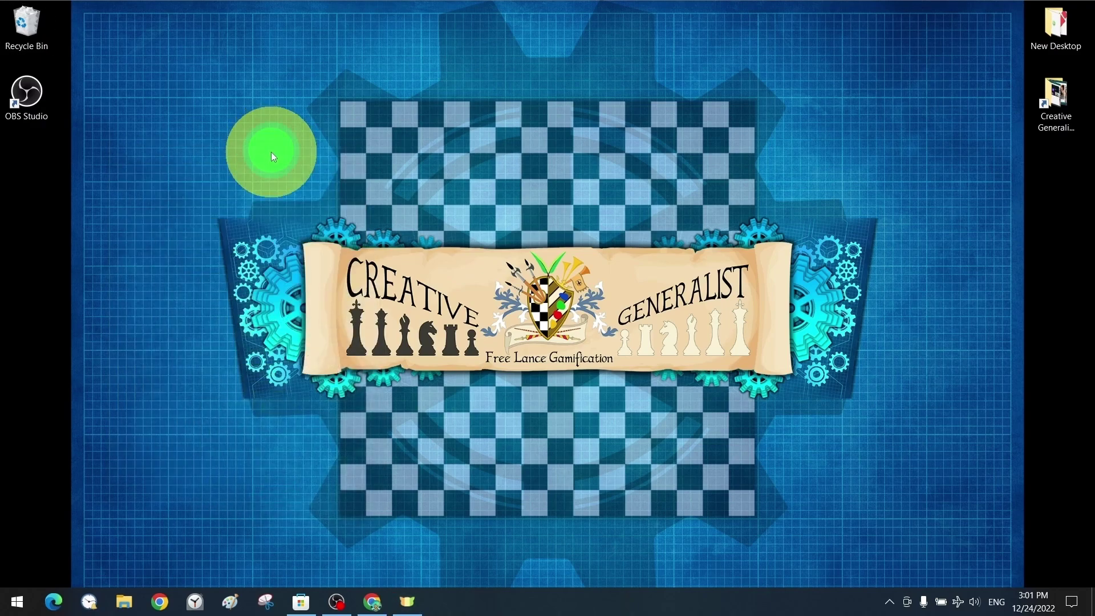
{"action": "left_click", "coordinate": [292, 378]}
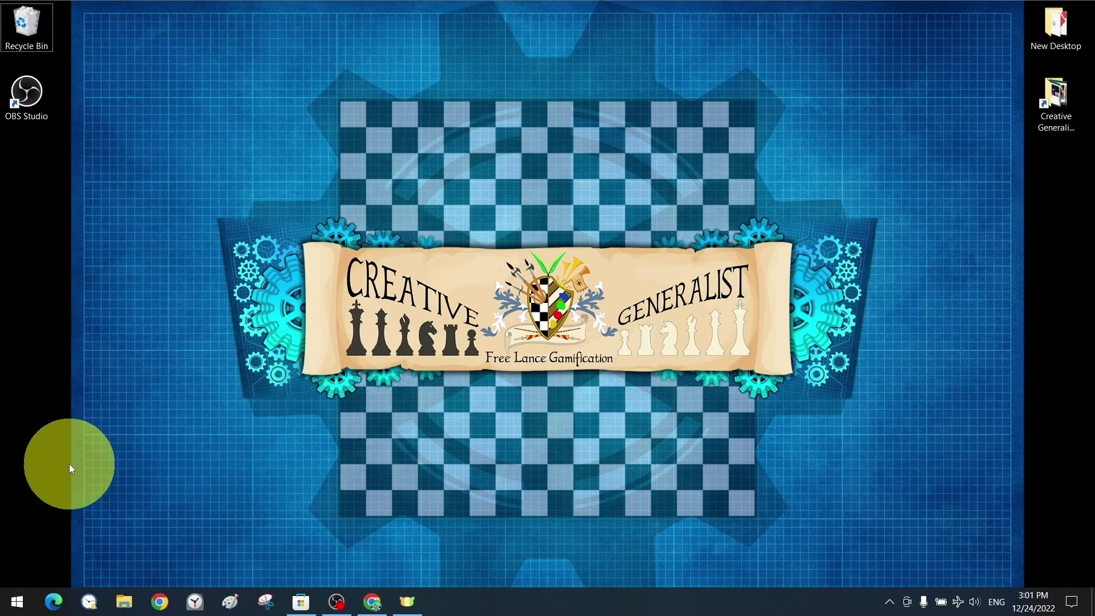
Search for "ma" and launch the Magnifier app over the empty desktop.
{"action": "left_click", "coordinate": [10, 605]}
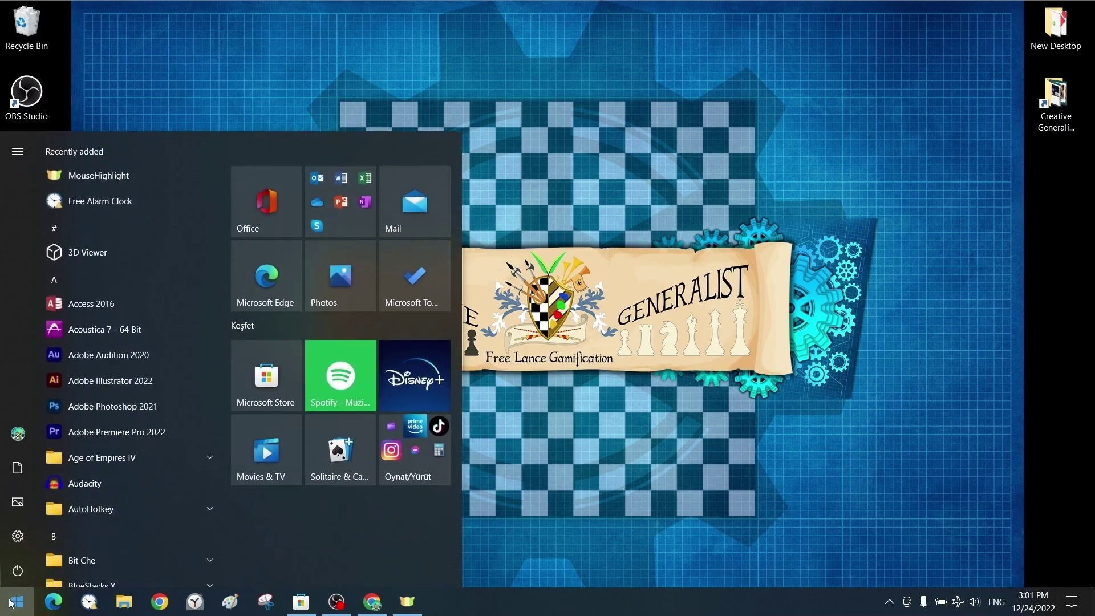
{"action": "type", "text": "m"}
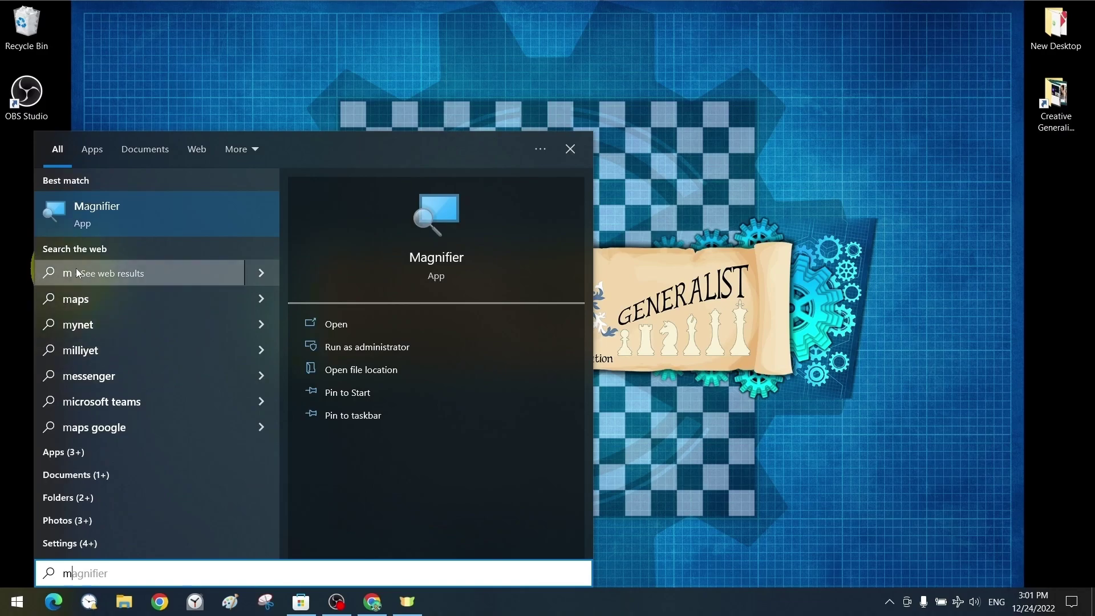
{"action": "type", "text": "a"}
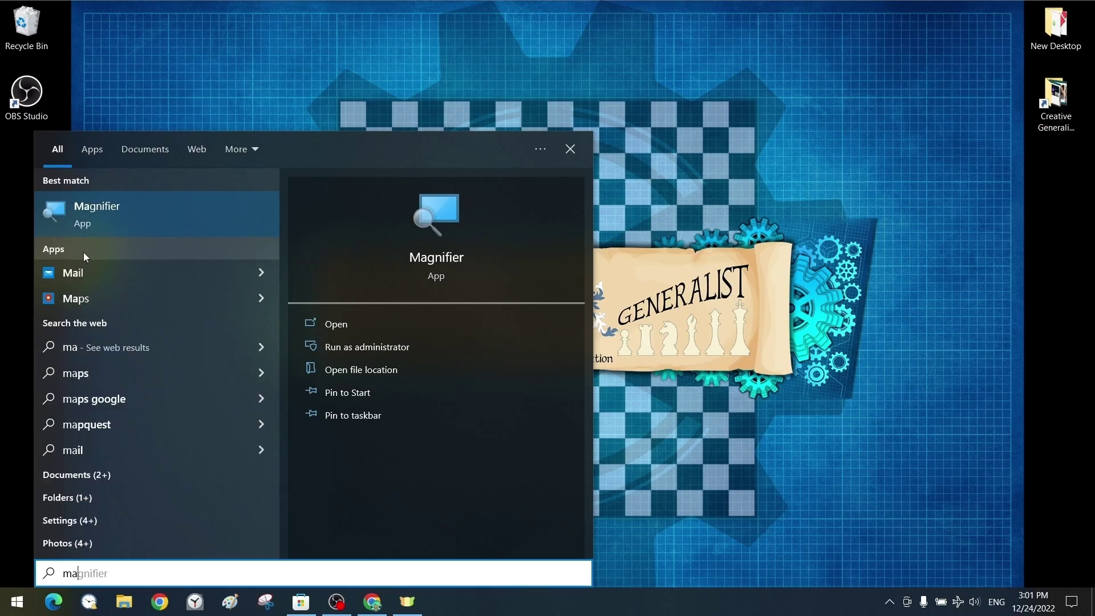
{"action": "left_click", "coordinate": [114, 212]}
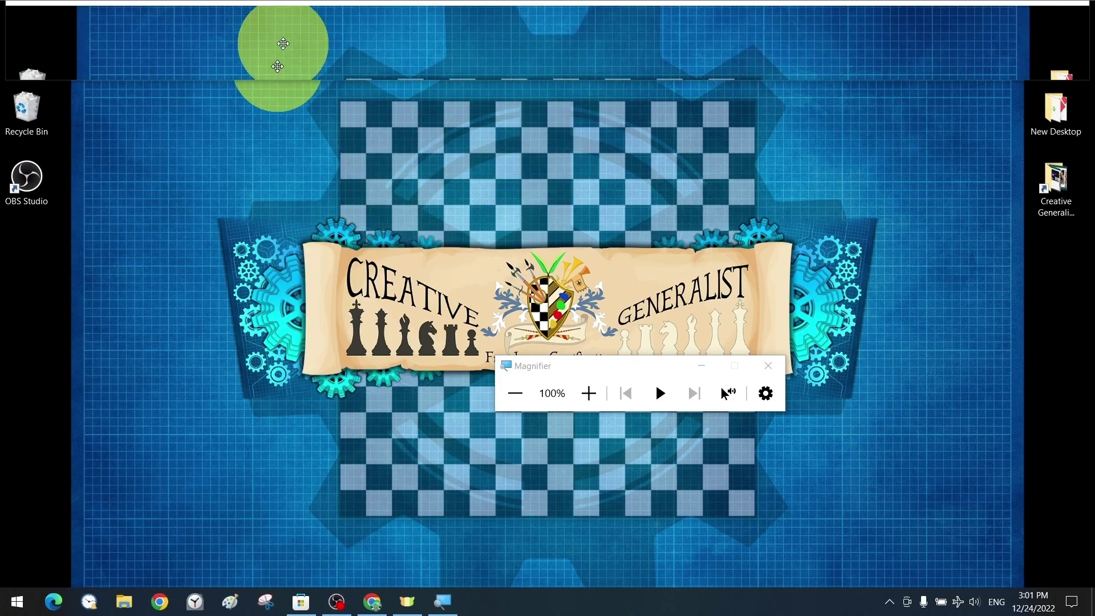
{"action": "left_click", "coordinate": [623, 157]}
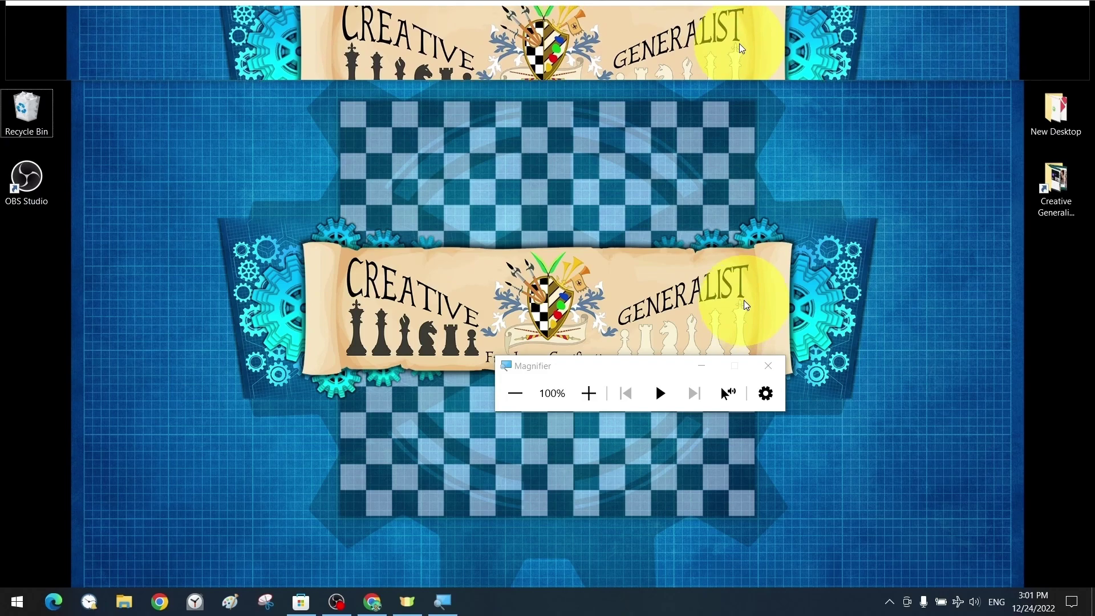
Open the full Magnifier settings and go to the Change Magnifier view section.
{"action": "left_click", "coordinate": [767, 396]}
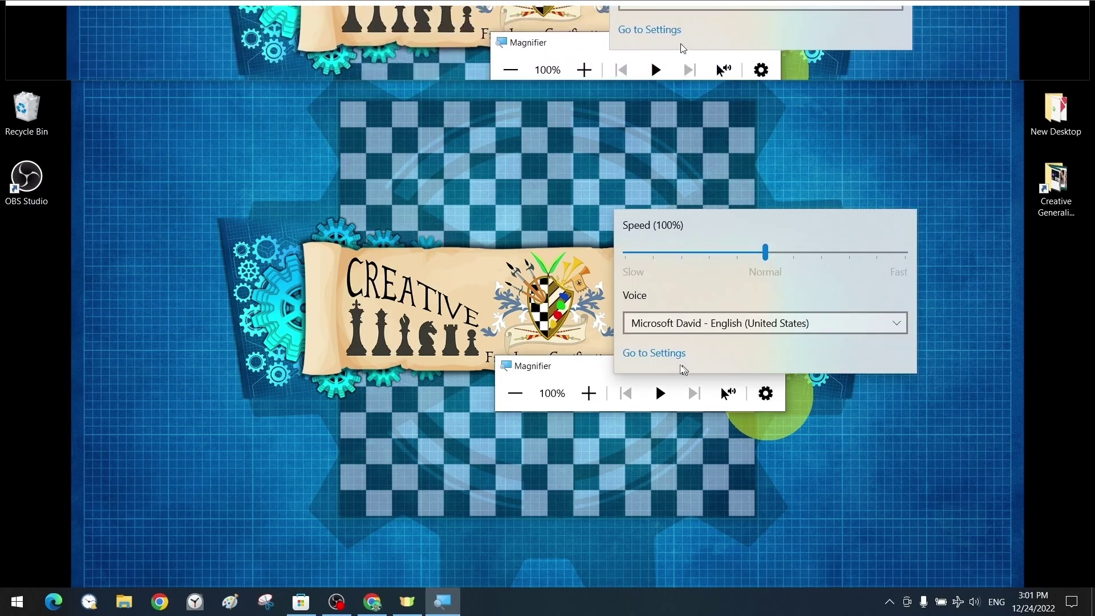
{"action": "left_click", "coordinate": [660, 359]}
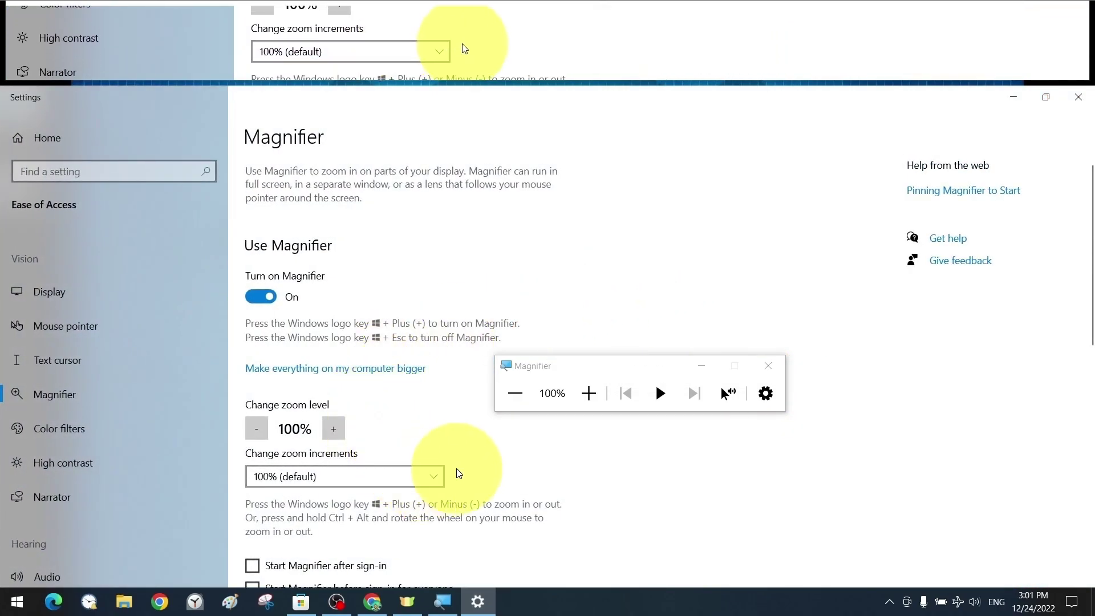
{"action": "scroll", "coordinate": [454, 472], "scroll_direction": "down", "scroll_amount": 3}
{"action": "scroll", "coordinate": [457, 474], "scroll_direction": "down", "scroll_amount": 3}
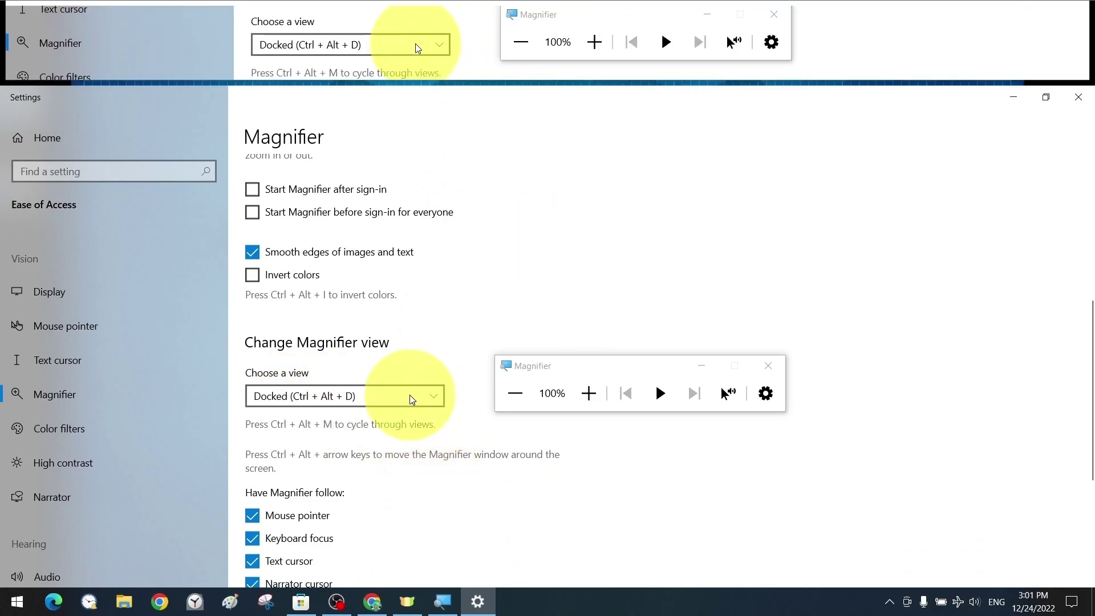
Try the Full screen Magnifier view, zooming in and back out.
{"action": "left_click", "coordinate": [409, 395]}
{"action": "left_click", "coordinate": [398, 418]}
{"action": "left_click", "coordinate": [588, 393]}
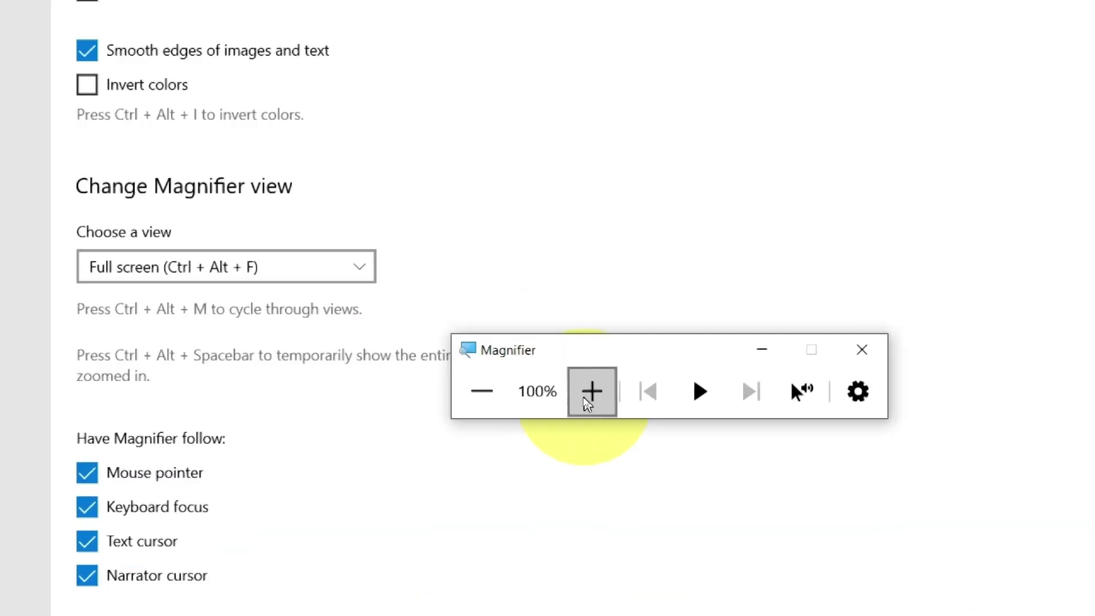
{"action": "key", "text": "super+minus"}
Set the Magnifier view to Lens and raise the lens zoom to 300%.
{"action": "left_click", "coordinate": [364, 312]}
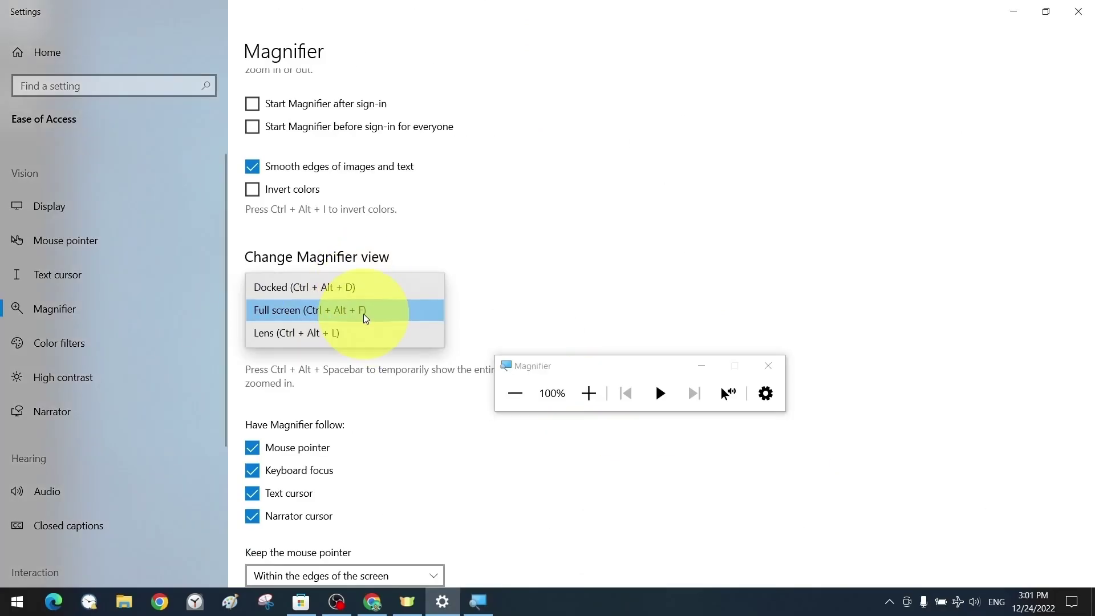
{"action": "left_click", "coordinate": [402, 329]}
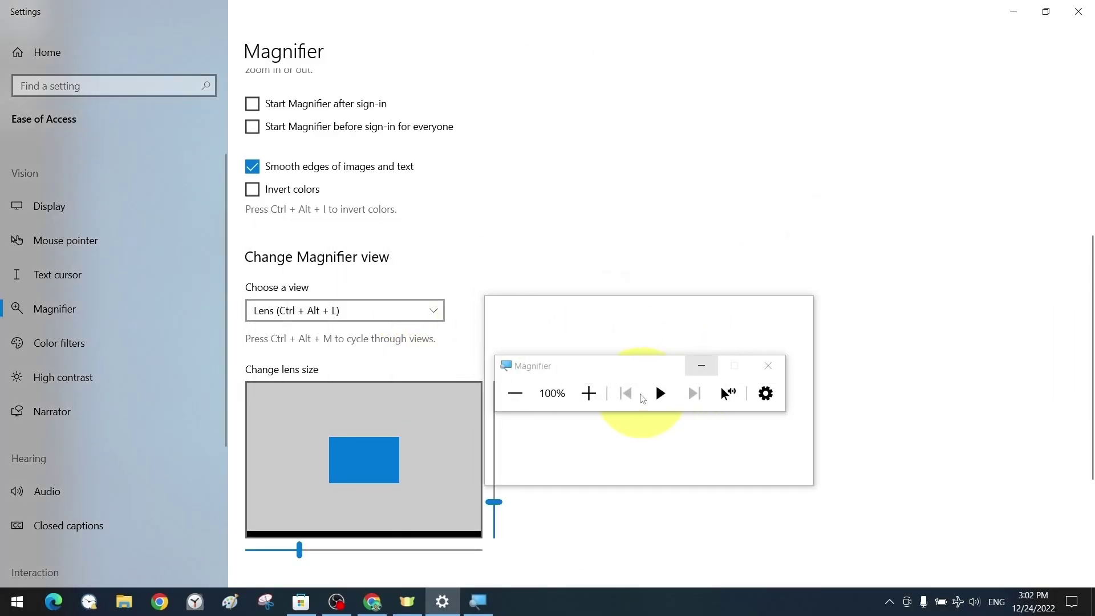
{"action": "left_click", "coordinate": [588, 392]}
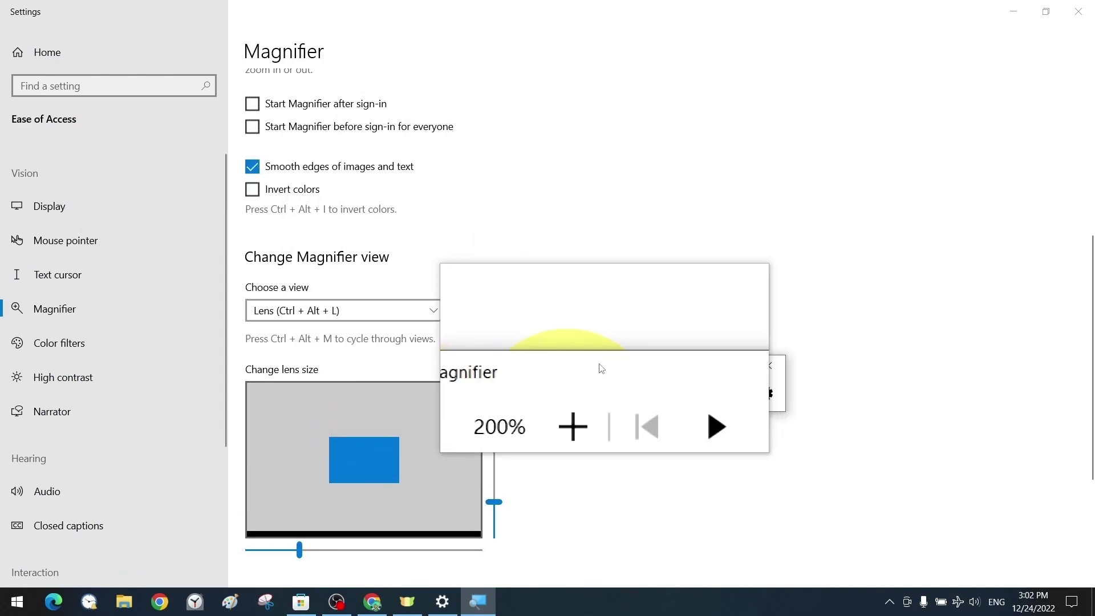
{"action": "left_click", "coordinate": [588, 393]}
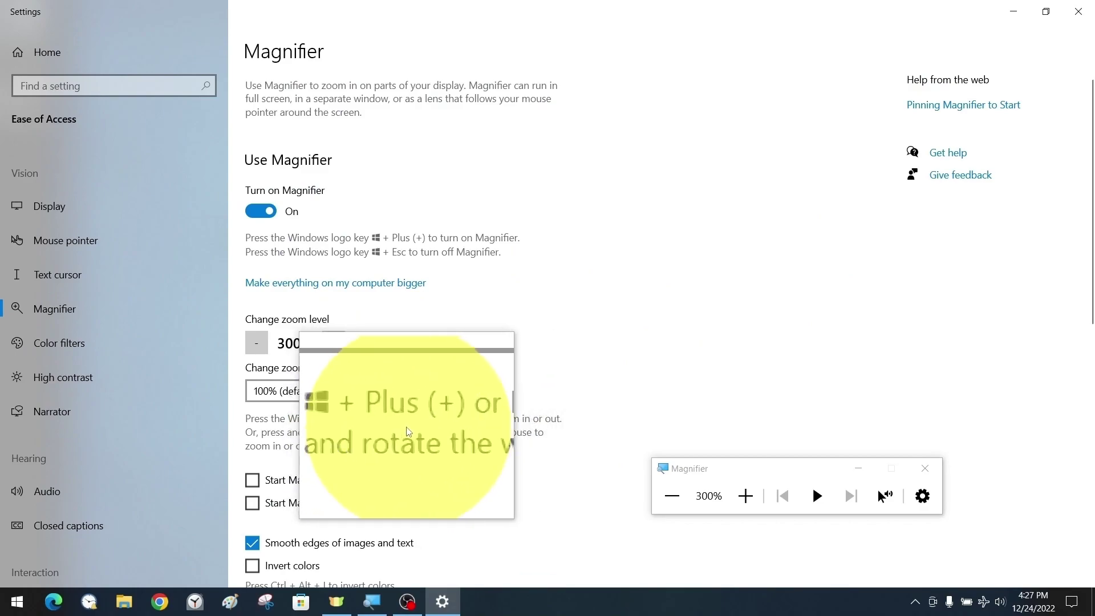
Demonstrate the lens zoom over the settings text by raising it to 400% and repeatedly stepping it in and back out to 100%.
{"action": "key", "text": "super+plus"}
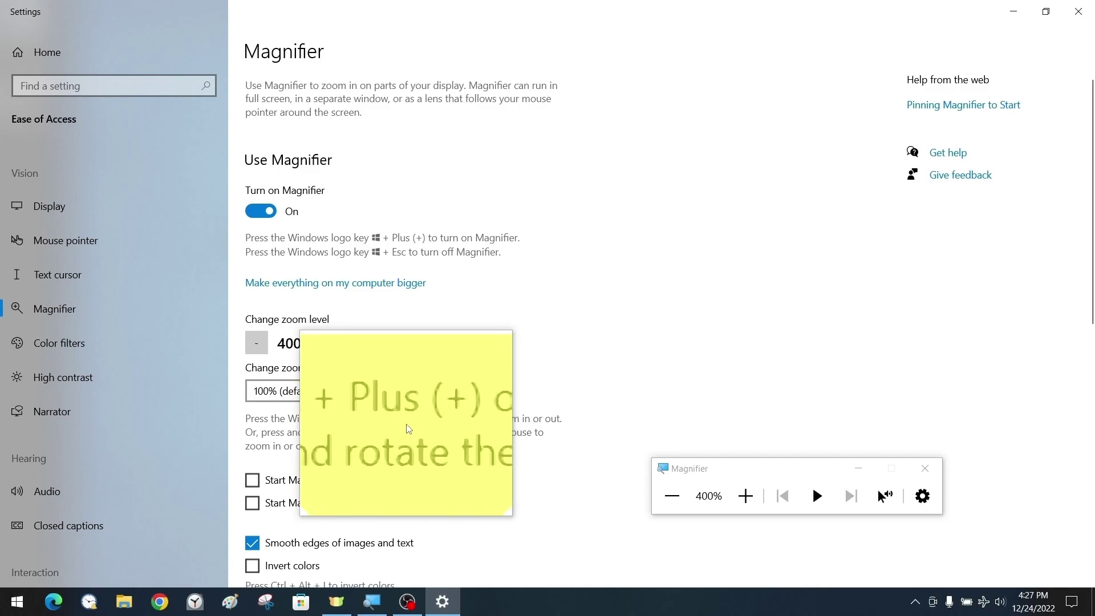
{"action": "key", "text": "super+minus"}
{"action": "key", "text": "super+minus"}
{"action": "key", "text": "super+minus"}
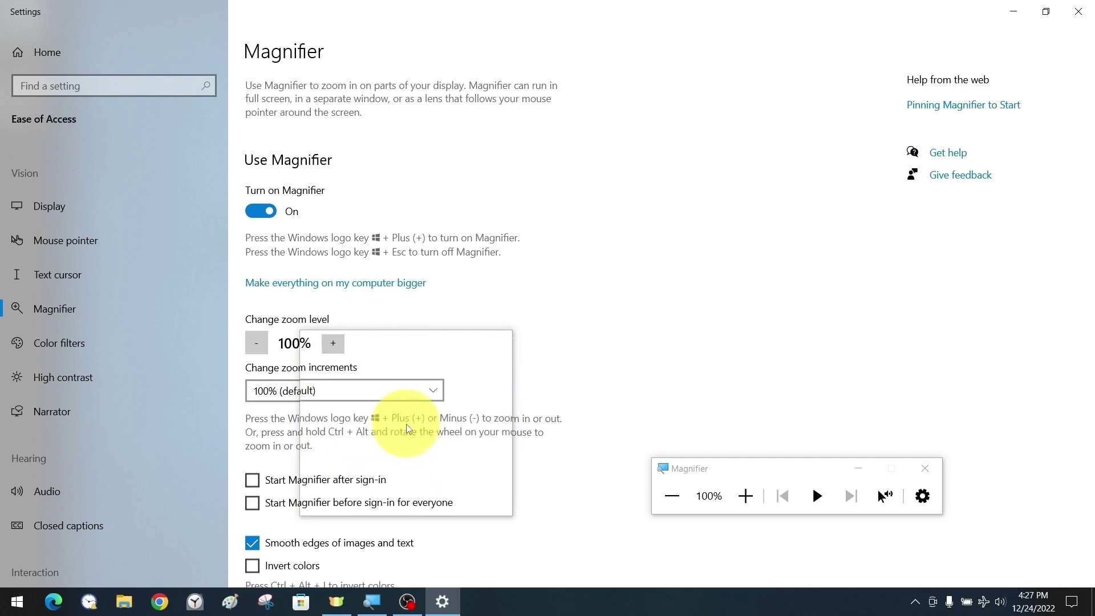
{"action": "key", "text": "super+plus"}
{"action": "key", "text": "super+plus"}
{"action": "key", "text": "super+plus"}
{"action": "key", "text": "super+minus"}
{"action": "key", "text": "super+minus"}
{"action": "key", "text": "super+minus"}
{"action": "key", "text": "super+minus"}
{"action": "key", "text": "super+minus"}
{"action": "key", "text": "super+minus"}
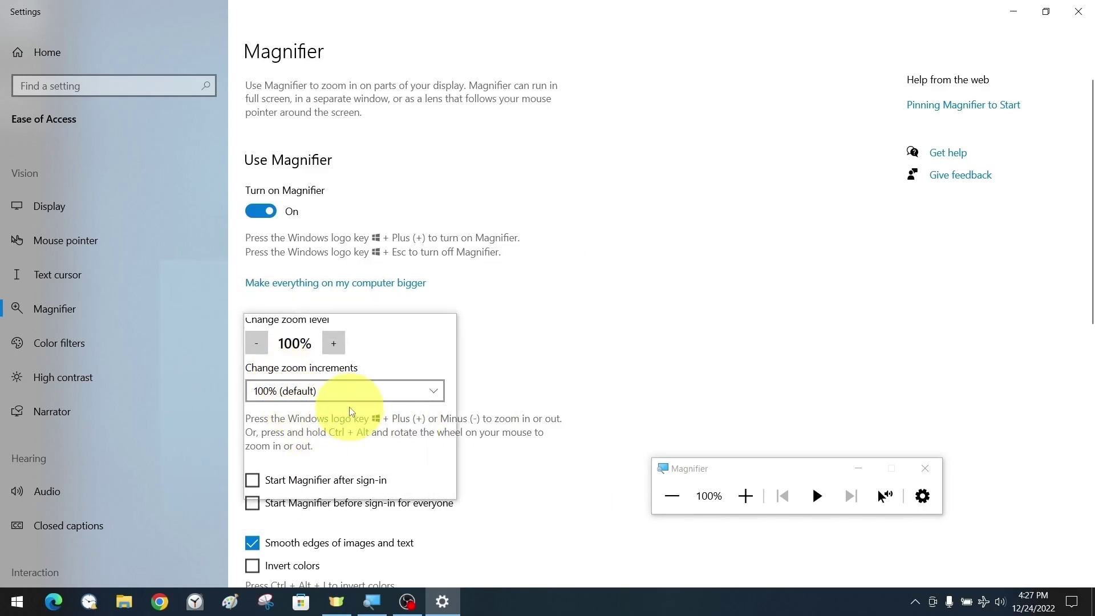
Raise the lens zoom to 700% over the zoom settings text and bring it back down to 200%.
{"action": "key", "text": "super+plus"}
{"action": "key", "text": "super+plus"}
{"action": "key", "text": "super+plus"}
{"action": "key", "text": "super+plus"}
{"action": "key", "text": "super+plus"}
{"action": "key", "text": "super+plus"}
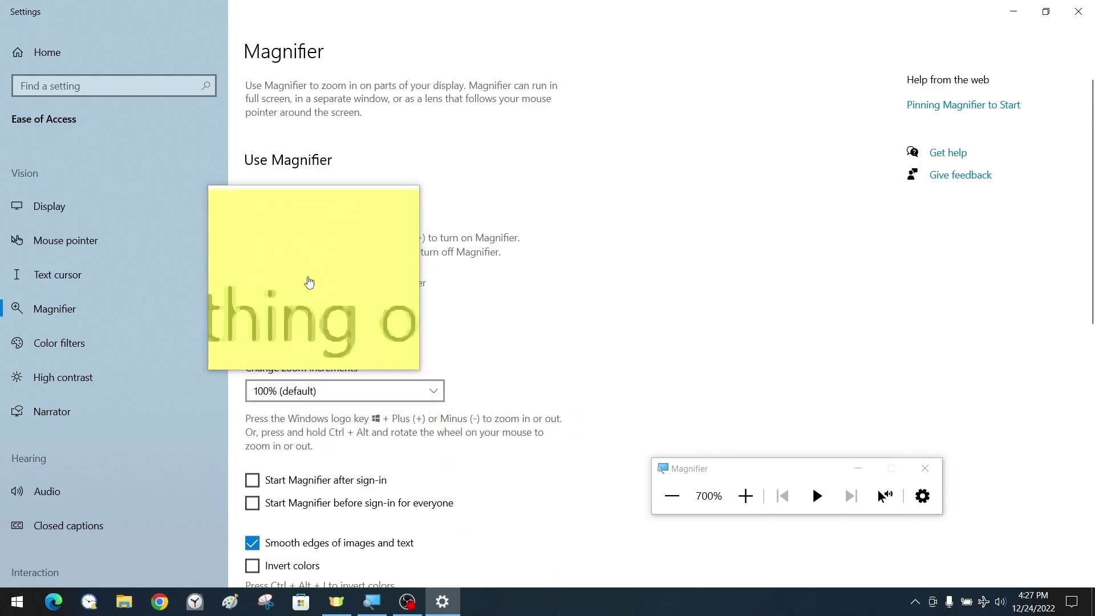
{"action": "key", "text": "super+minus"}
{"action": "key", "text": "super+minus"}
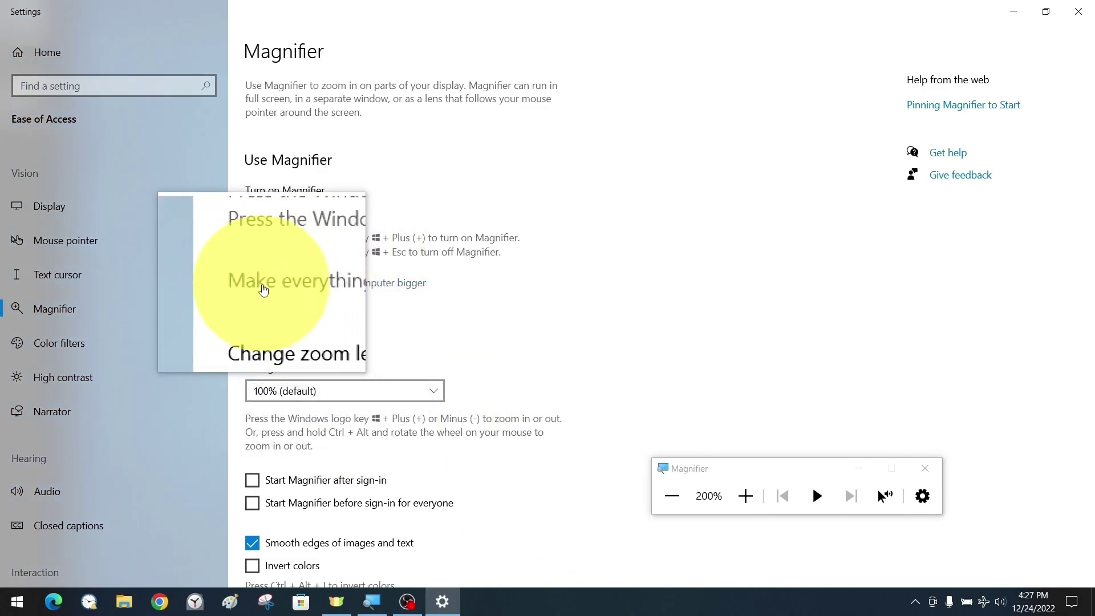
Reduce the lens width to get a roughly square lens, with the height at 30.
{"action": "scroll", "coordinate": [551, 336], "scroll_direction": "down", "scroll_amount": 10}
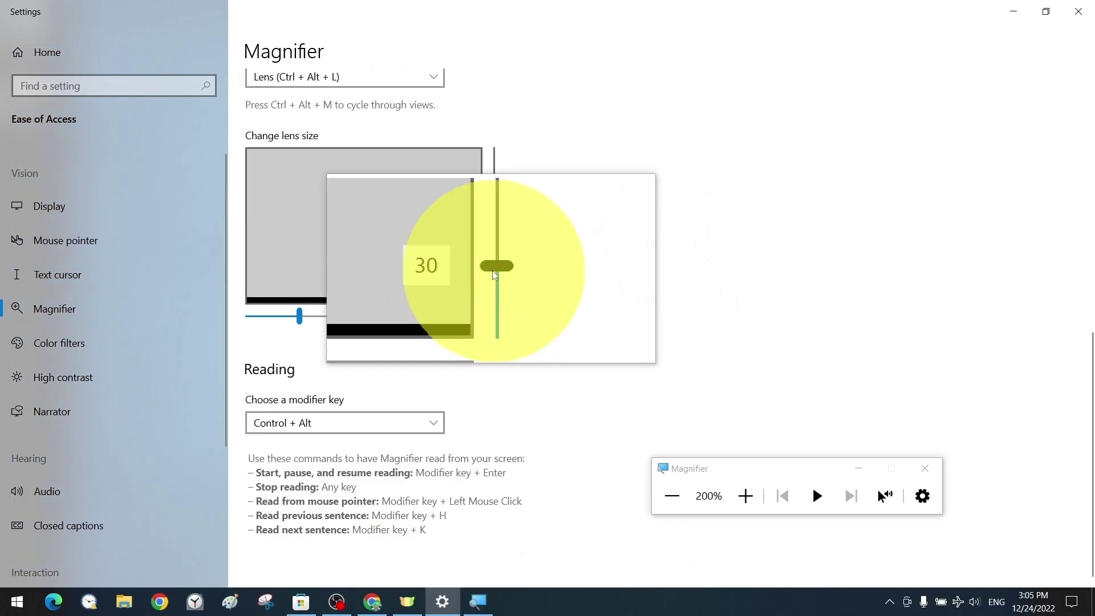
{"action": "left_click_drag", "start_coordinate": [495, 269], "coordinate": [274, 316]}
{"action": "mouse_move", "coordinate": [495, 262]}
{"action": "left_mouse_down"}
{"action": "mouse_move", "coordinate": [493, 282]}
{"action": "mouse_move", "coordinate": [494, 268]}
{"action": "left_mouse_up"}
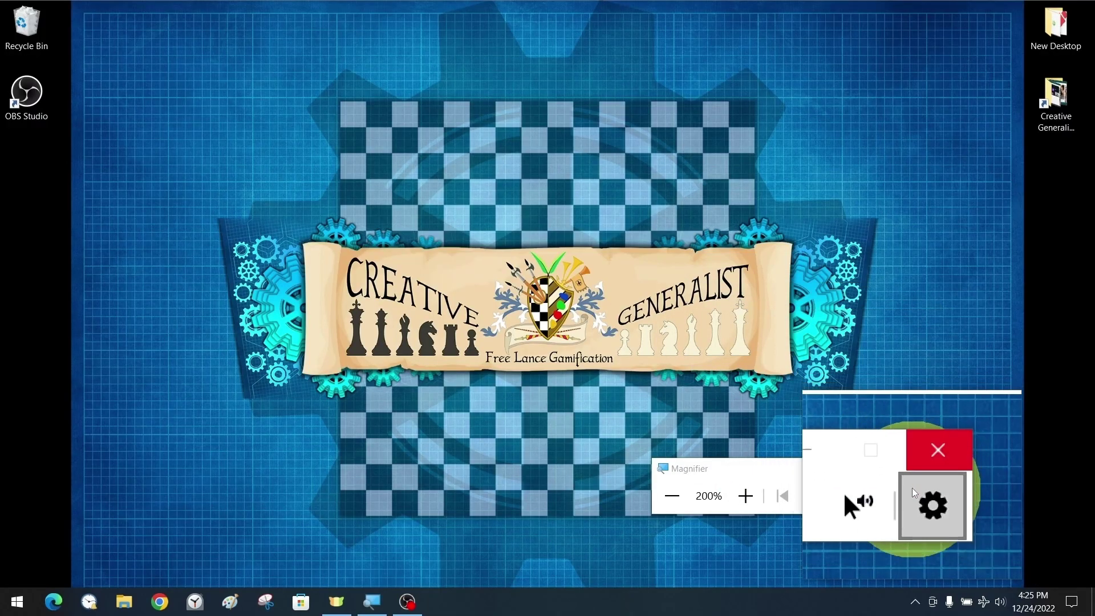
Open Magnifier's reading options and view the list of available voices.
{"action": "left_click", "coordinate": [885, 496]}
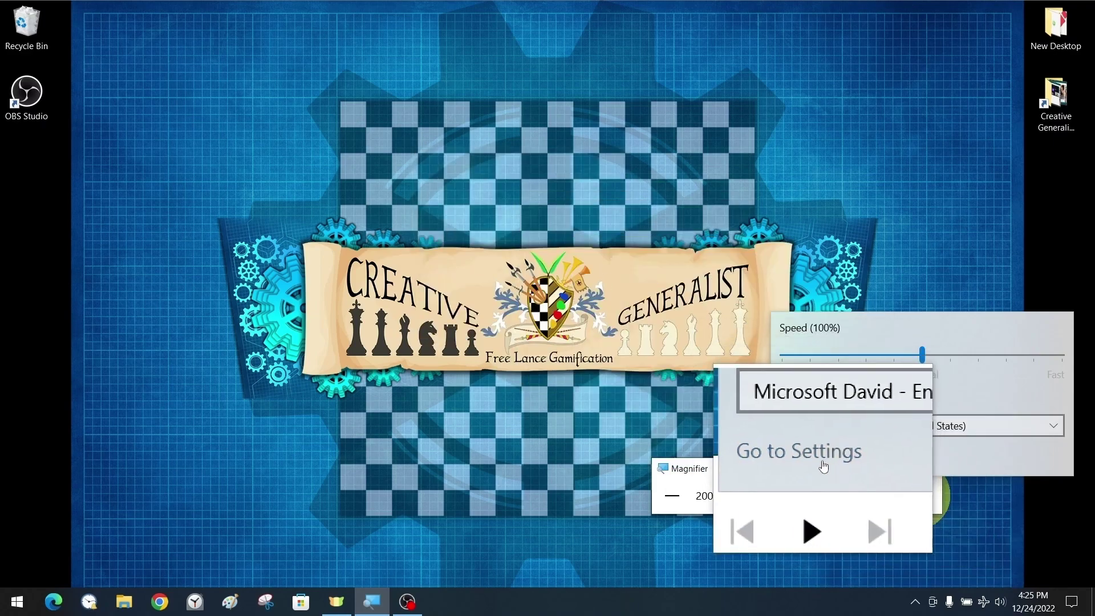
{"action": "left_click", "coordinate": [951, 426]}
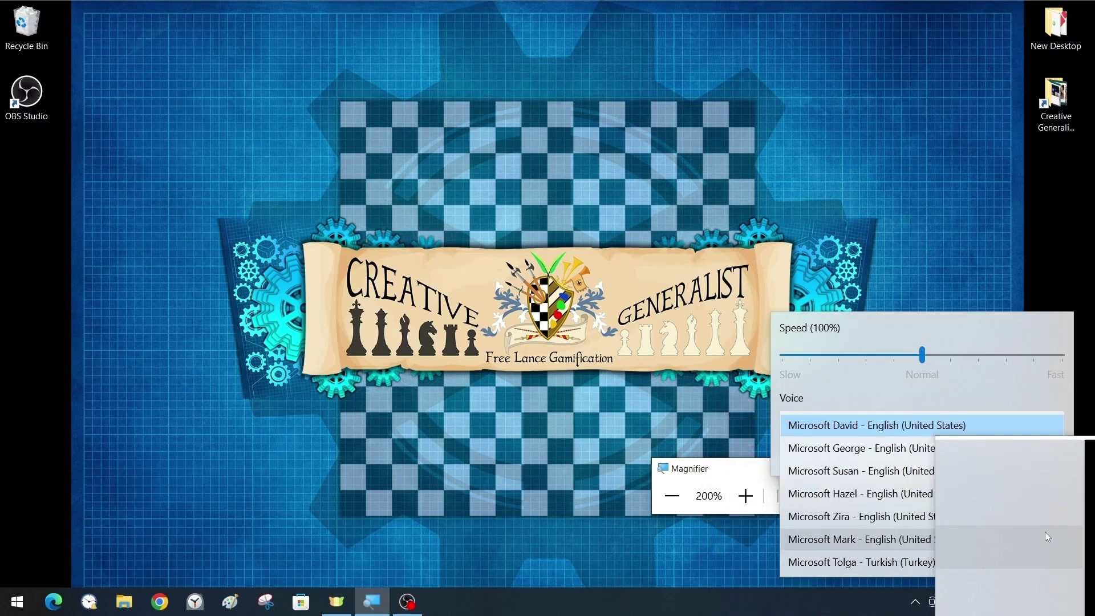
{"action": "left_click", "coordinate": [911, 438]}
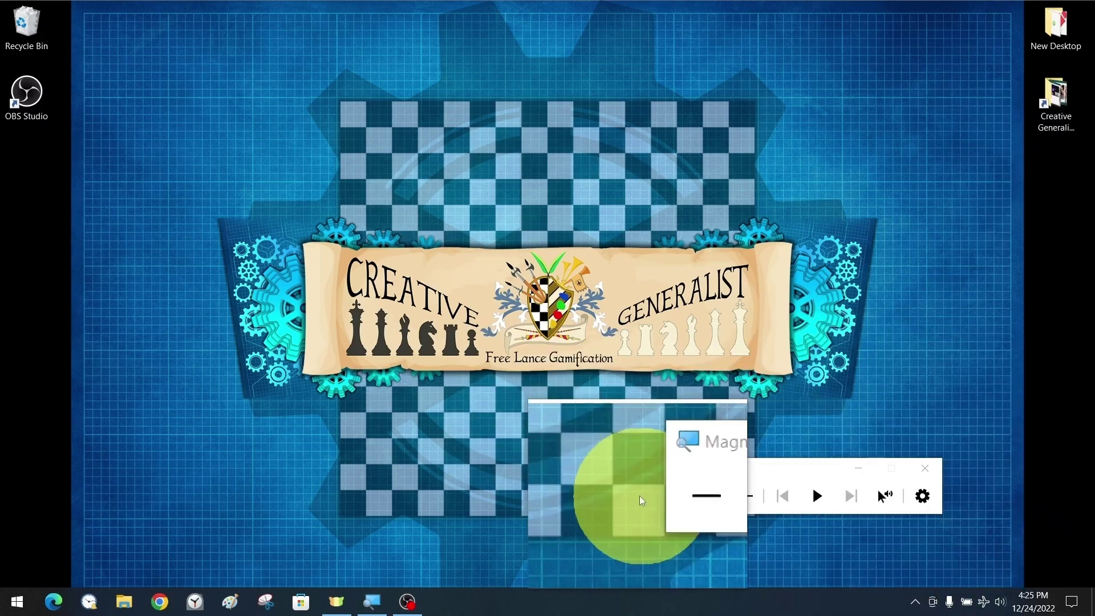
Open the full Magnifier settings page and try reading the zoom instructions aloud.
{"action": "left_click", "coordinate": [922, 496]}
{"action": "left_click", "coordinate": [810, 454]}
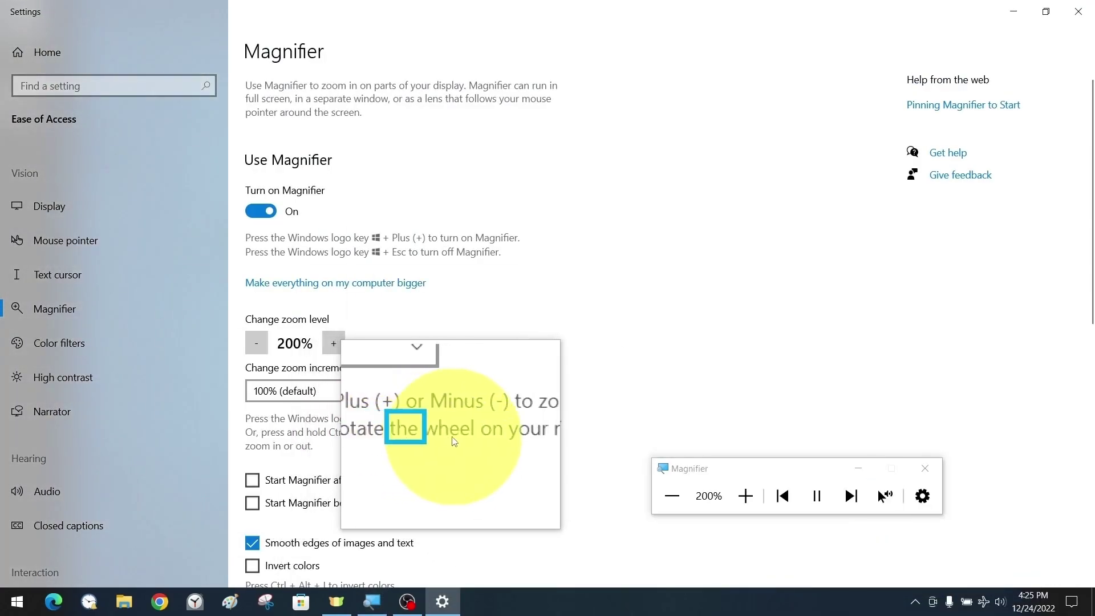
{"action": "left_click", "coordinate": [816, 496]}
{"action": "left_click", "coordinate": [885, 495]}
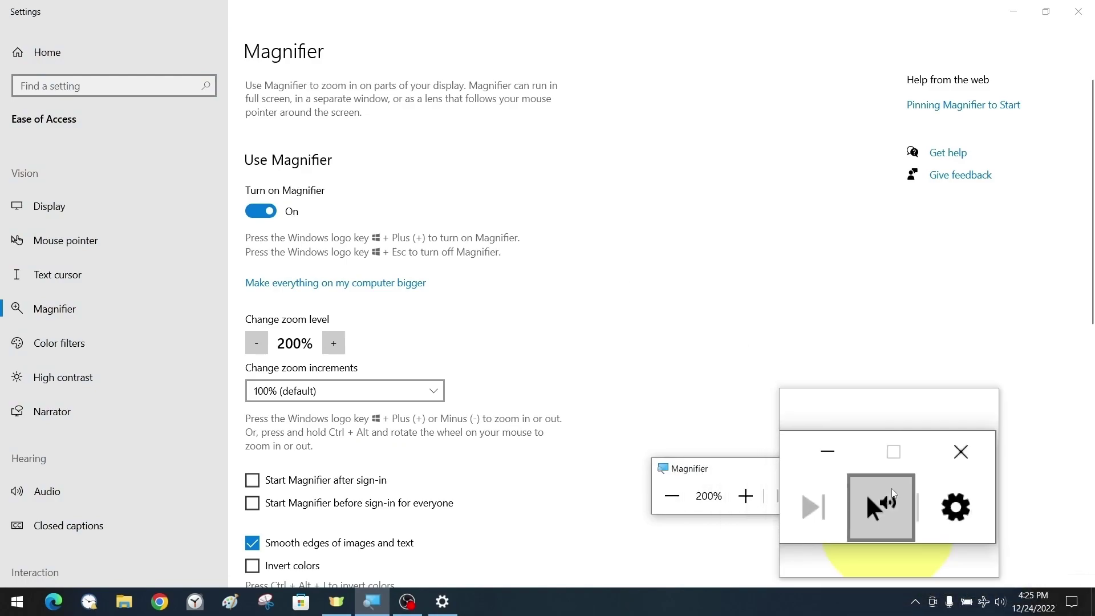
Check the voice choices in the reading options, close them, and lower the lens zoom to 100%.
{"action": "left_click", "coordinate": [920, 498]}
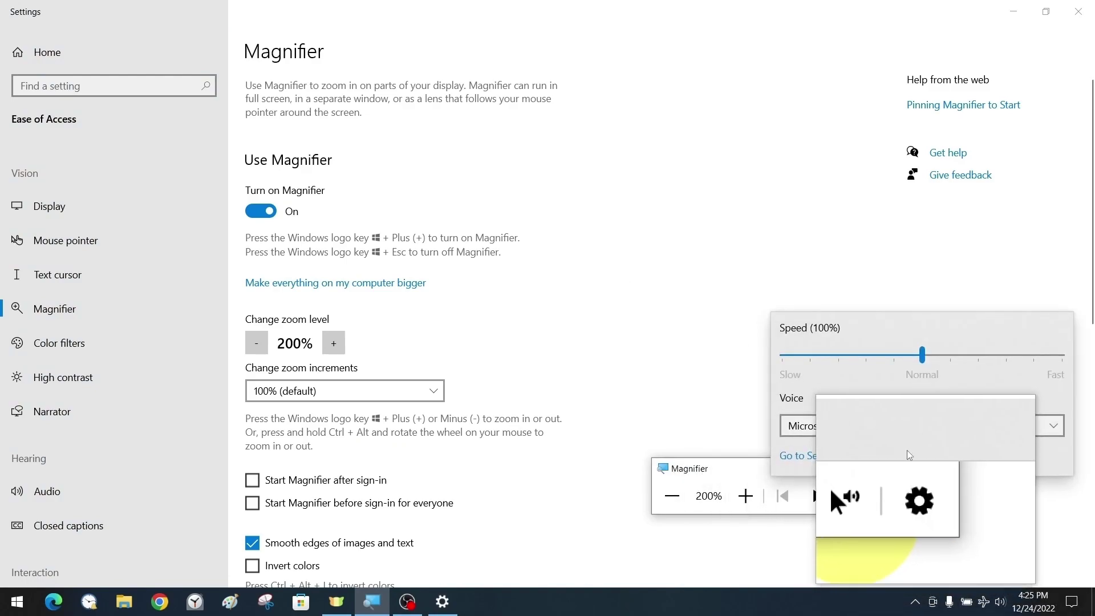
{"action": "left_click", "coordinate": [838, 427]}
{"action": "key", "text": "Escape"}
{"action": "key", "text": "Escape"}
{"action": "key", "text": "super+minus"}
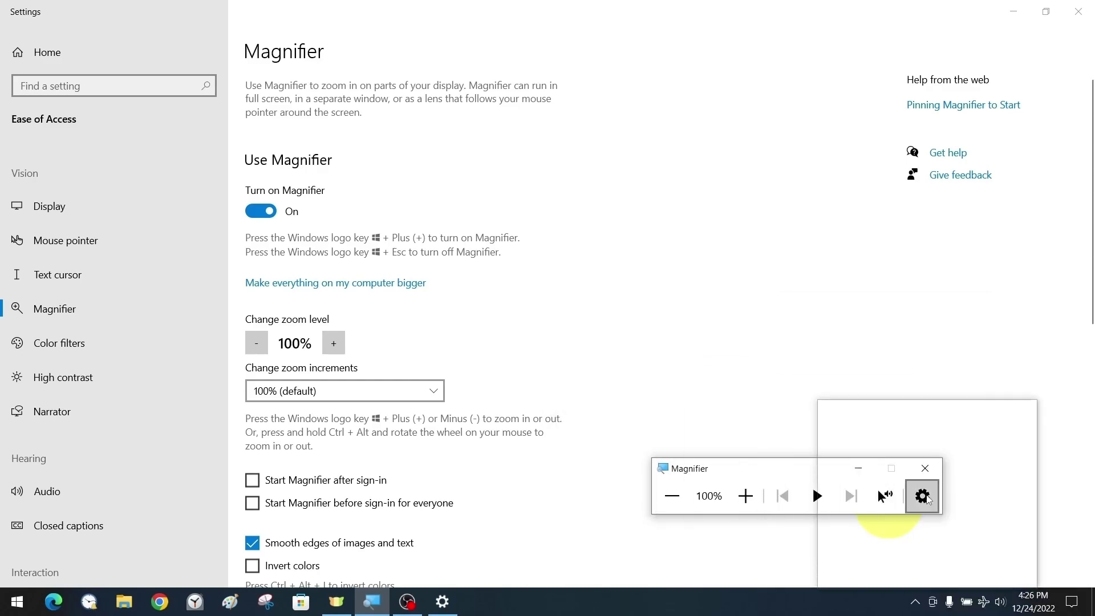
Have Magnifier read the zoom instructions aloud from a chosen spot in the text.
{"action": "left_click", "coordinate": [922, 495]}
{"action": "left_click", "coordinate": [911, 382]}
{"action": "left_click", "coordinate": [885, 495]}
{"action": "left_click", "coordinate": [282, 432]}
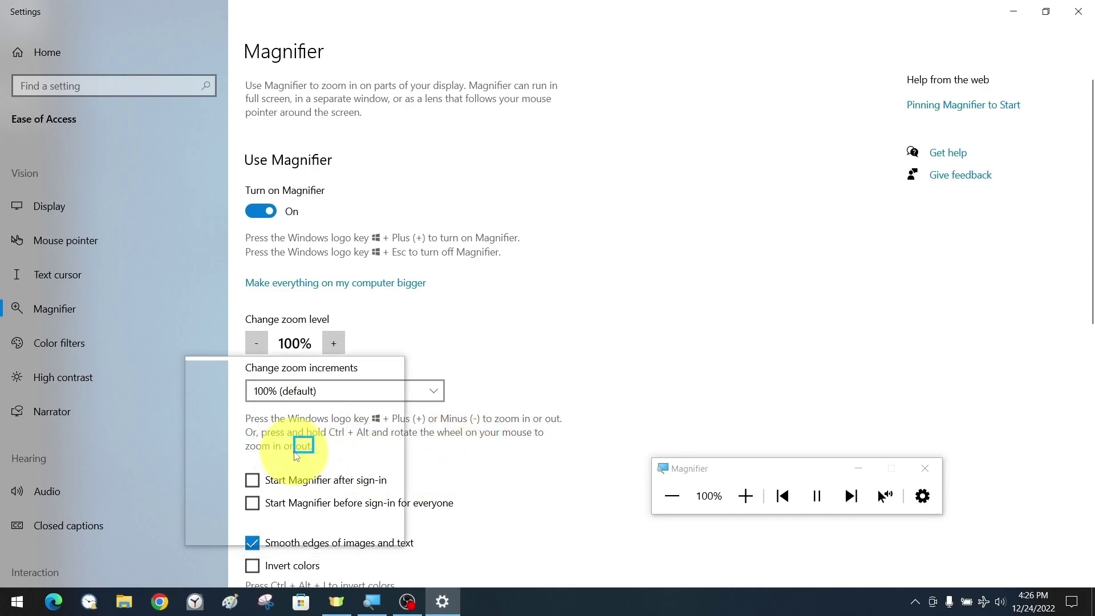
Set the reading voice to Microsoft George - English (United Kingdom) and close the reading options.
{"action": "left_click", "coordinate": [913, 512]}
{"action": "left_click", "coordinate": [906, 423]}
{"action": "left_click", "coordinate": [907, 446]}
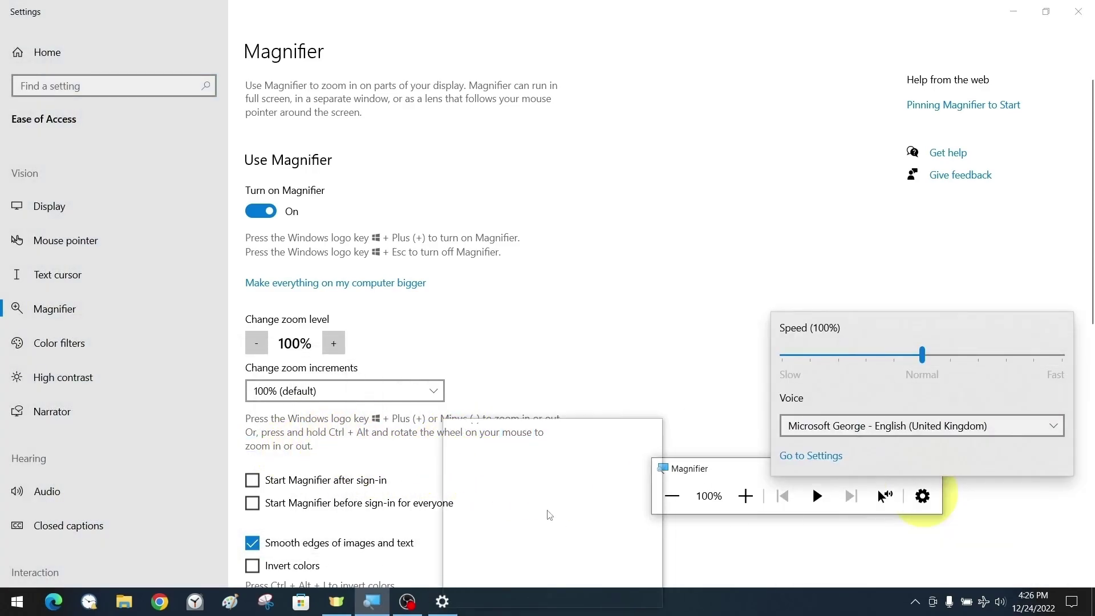
{"action": "left_click", "coordinate": [354, 296]}
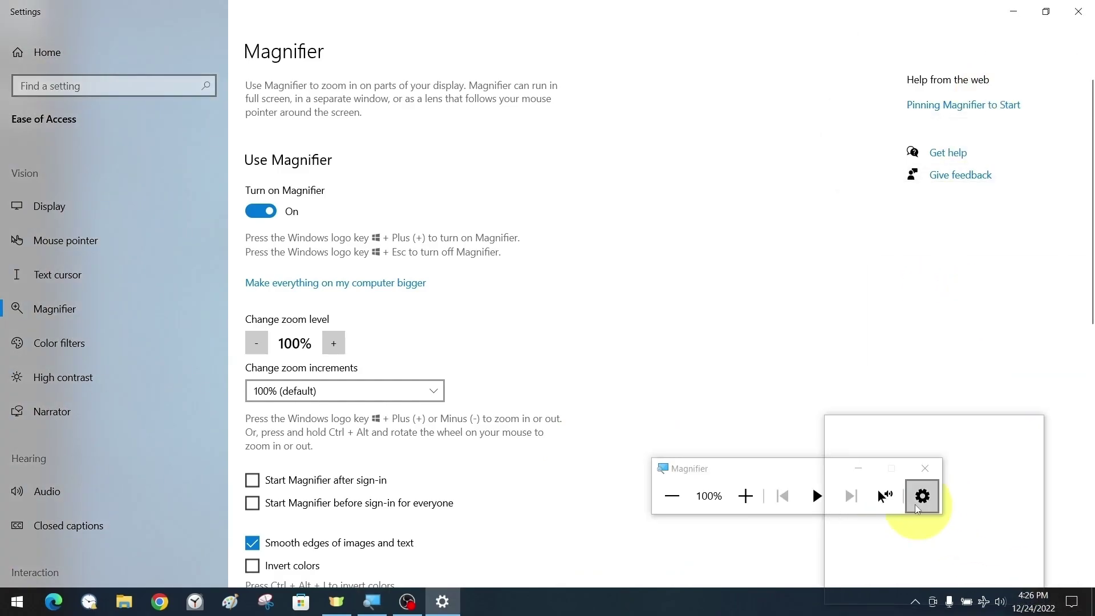
Minimize the Settings window and test Magnifier's reading commands on the desktop.
{"action": "left_click", "coordinate": [1008, 15]}
{"action": "left_click", "coordinate": [817, 496]}
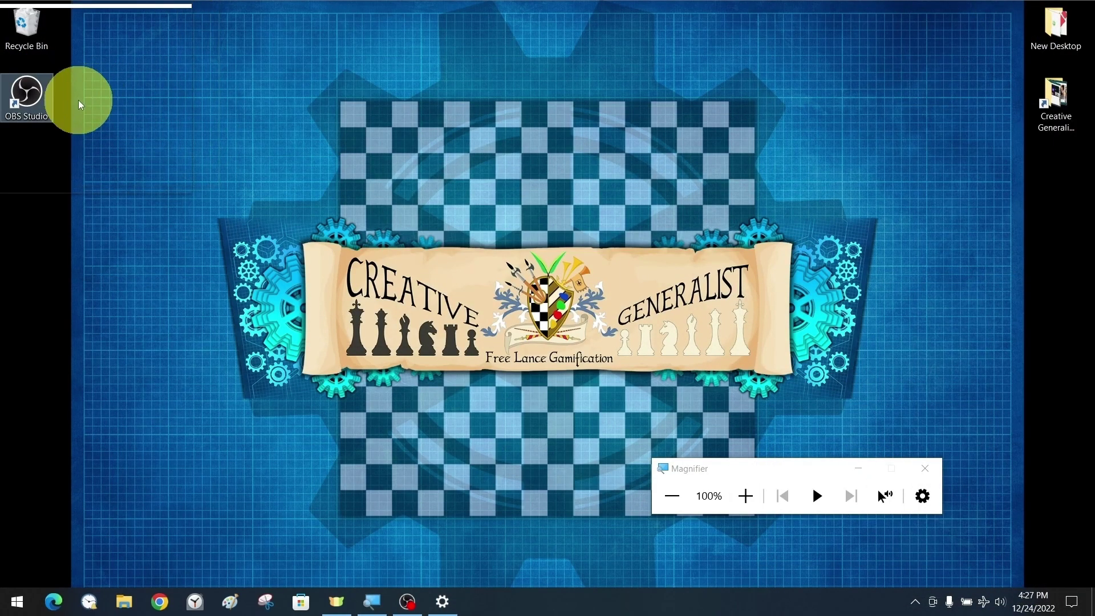
{"action": "left_click", "coordinate": [884, 496]}
{"action": "left_click", "coordinate": [432, 295]}
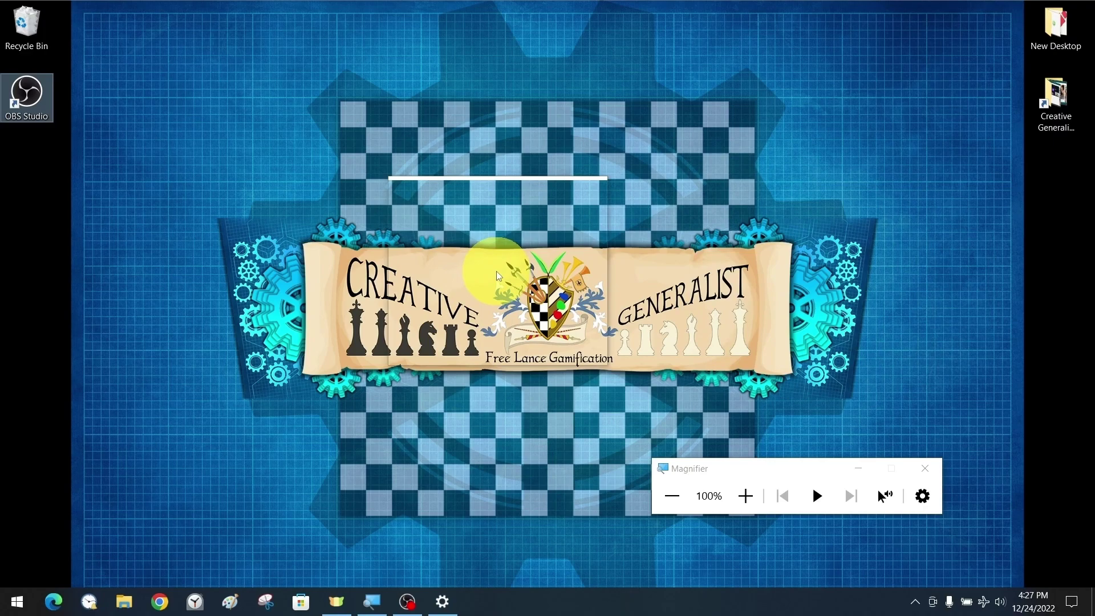
Zoom the lens to 200% and show the bare desktop to test it together with the click highlight.
{"action": "left_click", "coordinate": [737, 500]}
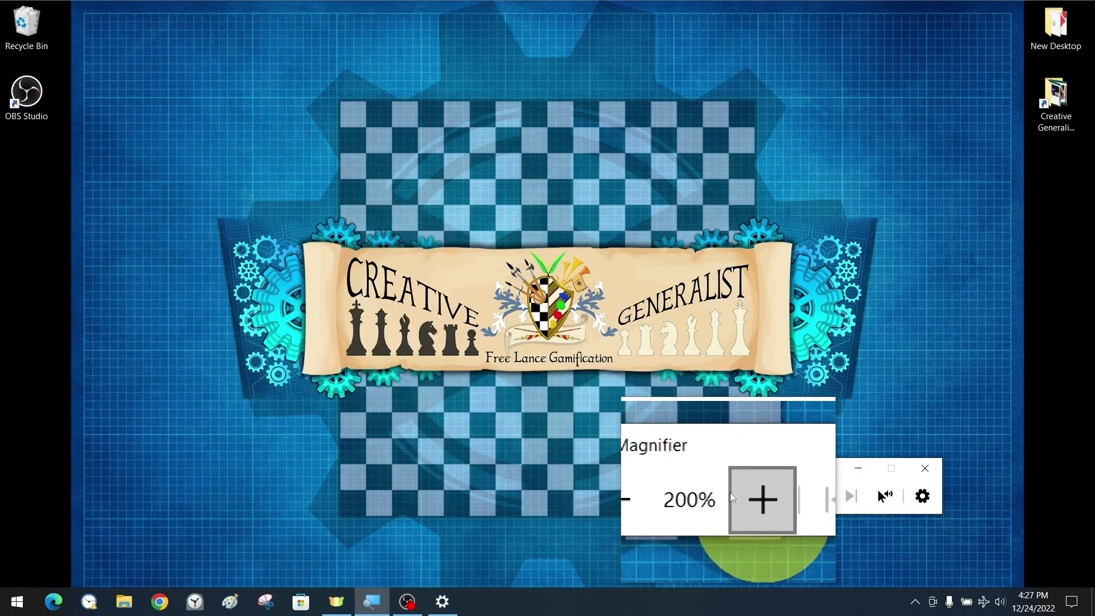
{"action": "left_click", "coordinate": [742, 496]}
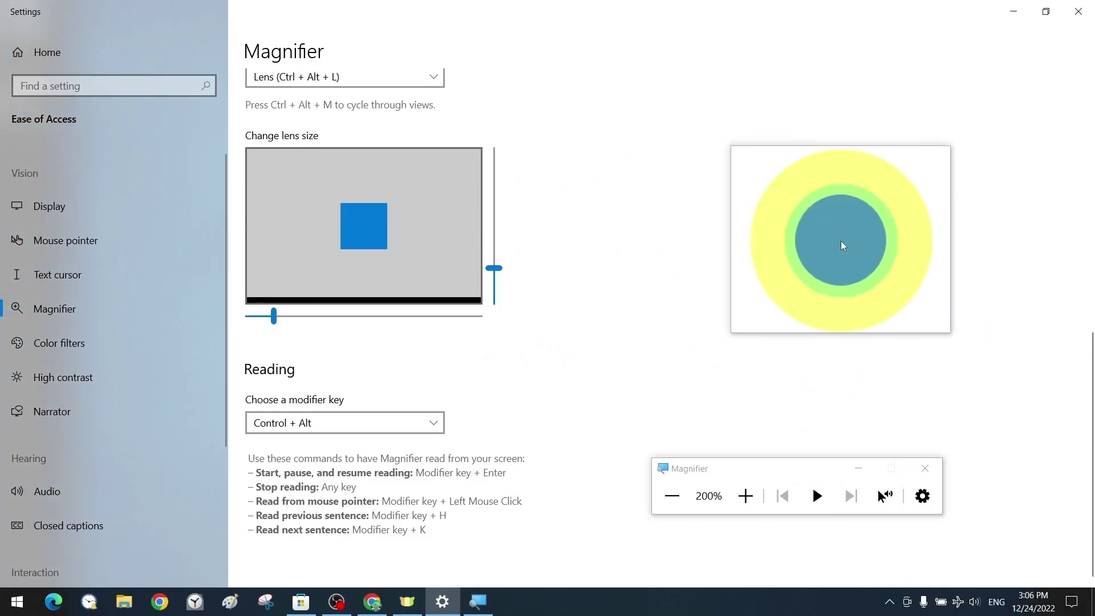
{"action": "left_click", "coordinate": [1092, 607]}
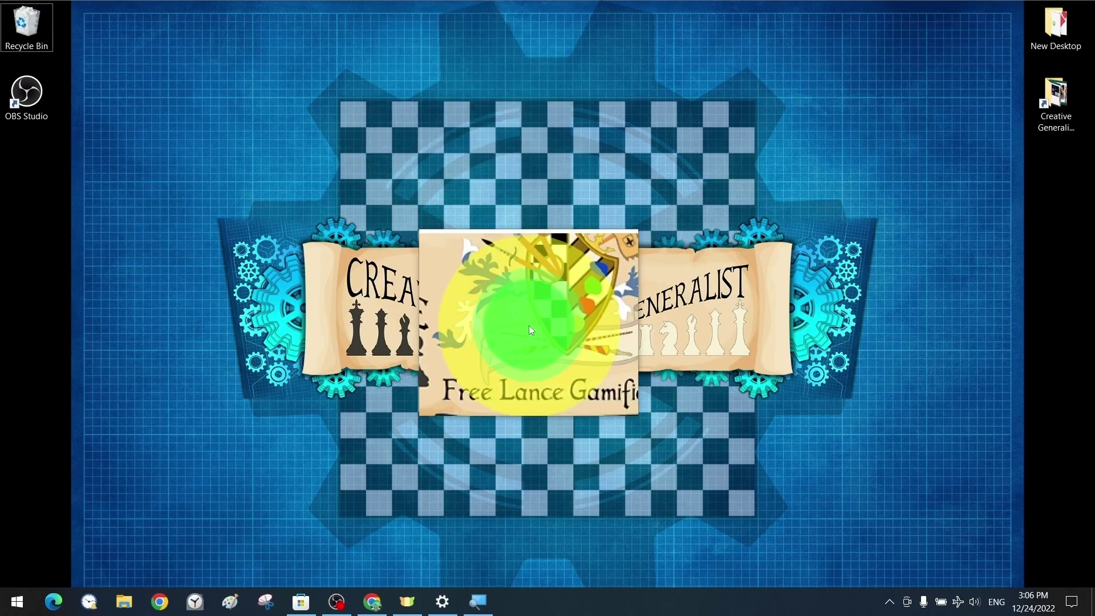
Test the click highlight inside the magnifying lens over the desktop and close Magnifier.
{"action": "right_click", "coordinate": [358, 303]}
{"action": "left_click", "coordinate": [621, 209]}
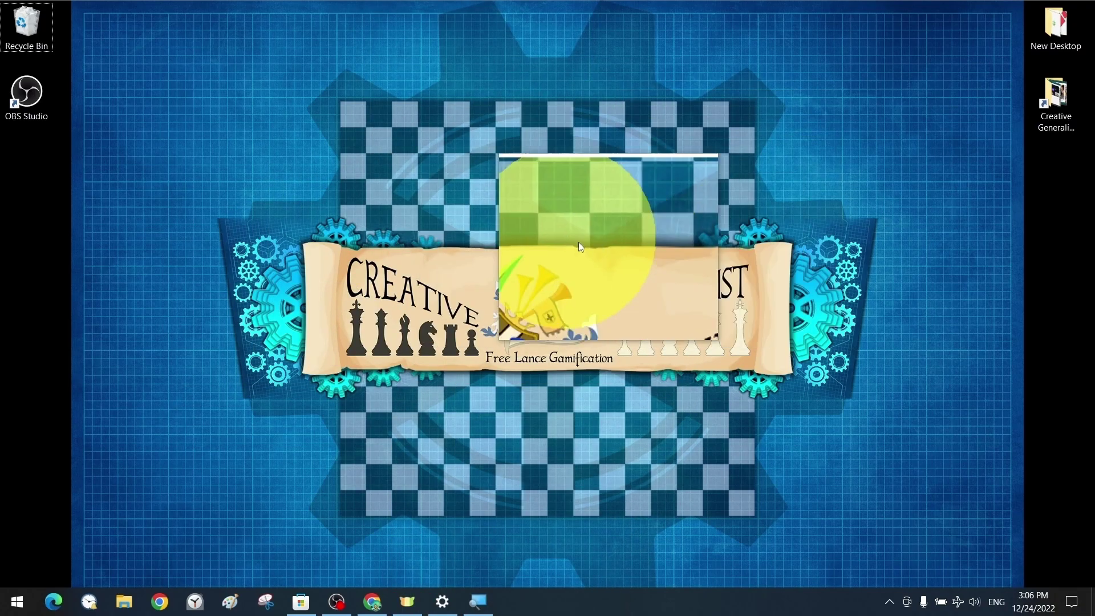
{"action": "left_click", "coordinate": [478, 601]}
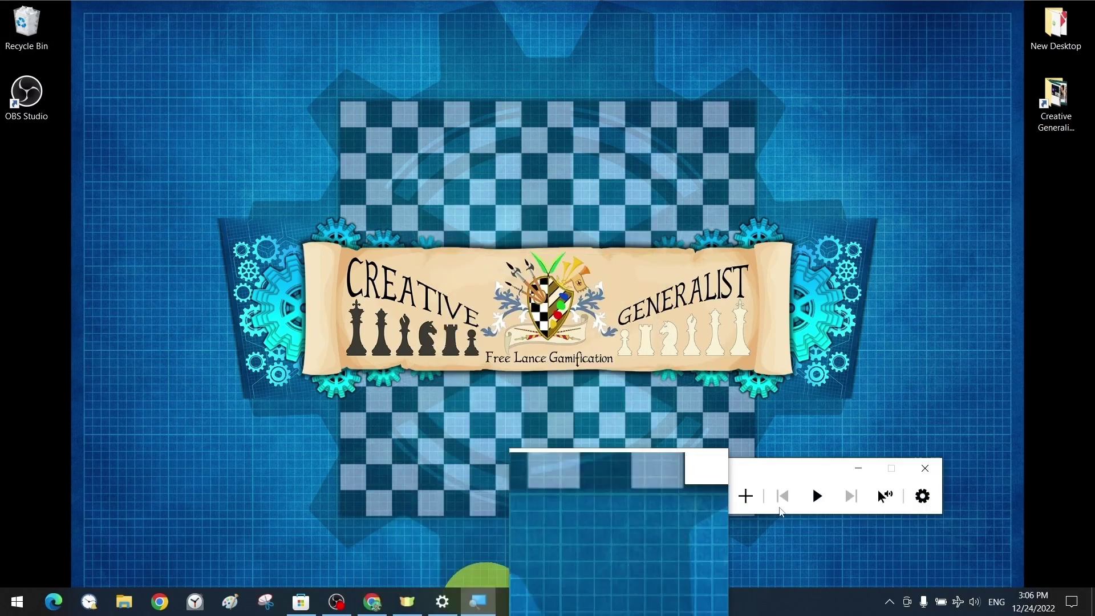
{"action": "left_click", "coordinate": [925, 468]}
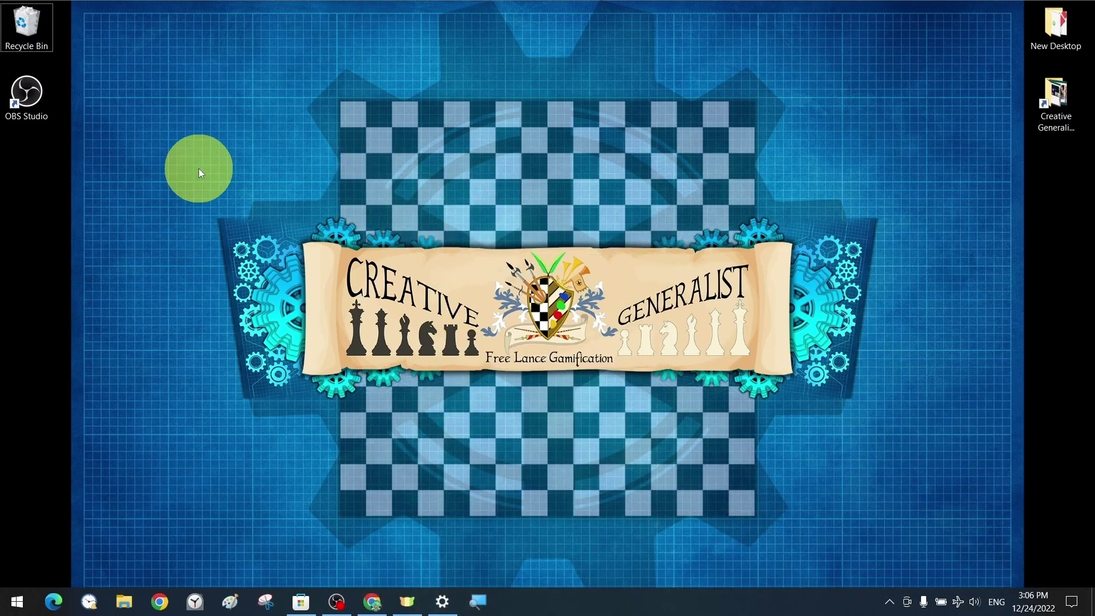
Test the click highlight without magnification at several empty spots on the desktop.
{"action": "left_click", "coordinate": [263, 459]}
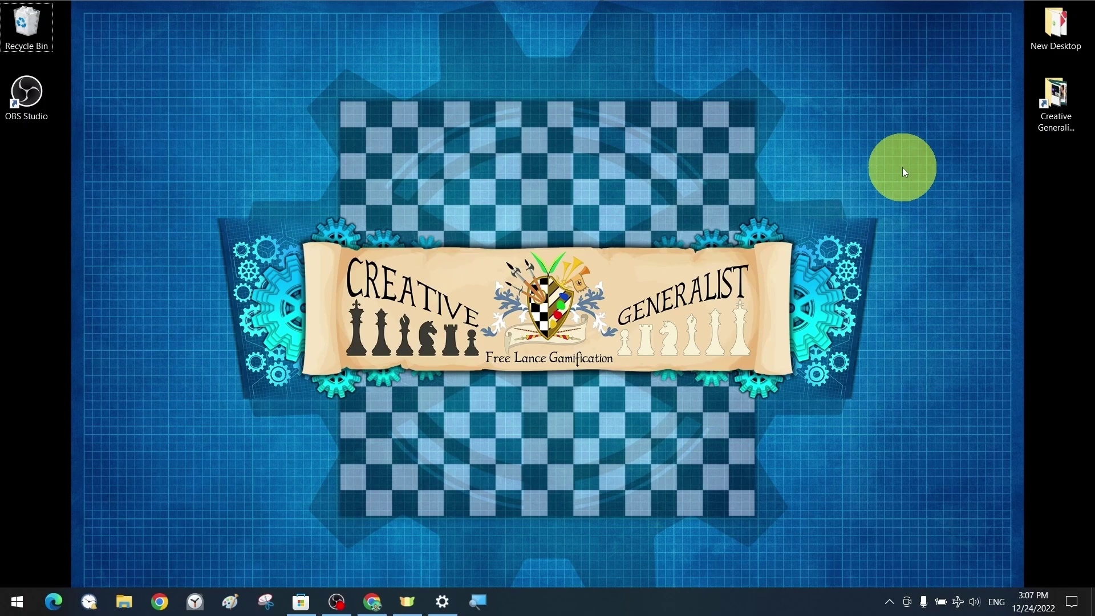
{"action": "left_click", "coordinate": [903, 171]}
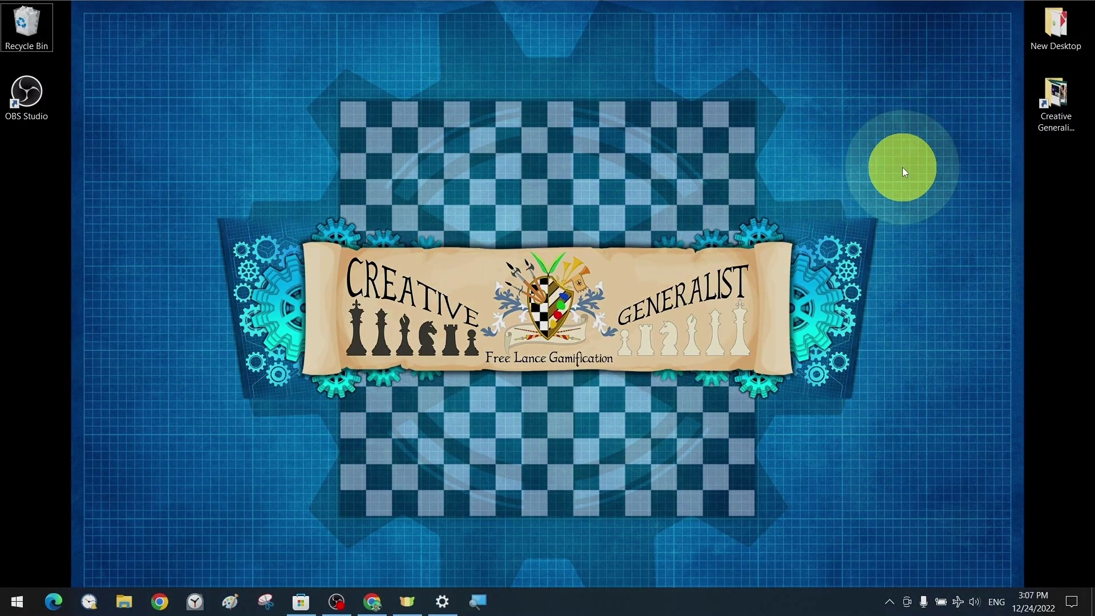
{"action": "left_click", "coordinate": [738, 168]}
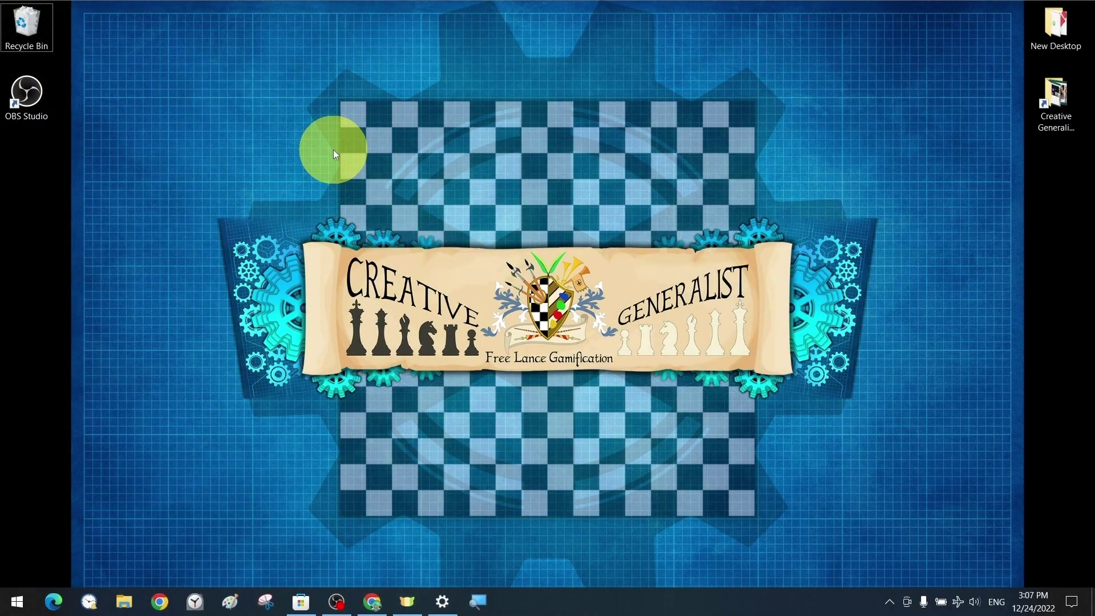
{"action": "right_click", "coordinate": [334, 149]}
{"action": "left_click", "coordinate": [311, 149]}
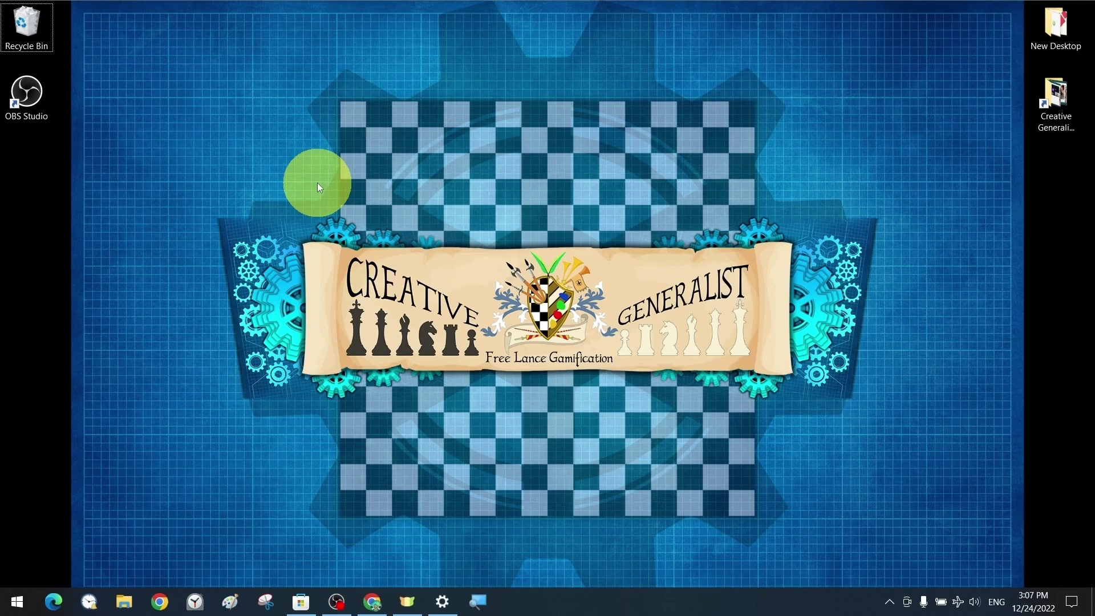
Turn on the mouse pointer crosshairs, test them with the click highlight on the desktop, and turn them off.
{"action": "key", "text": "Print"}
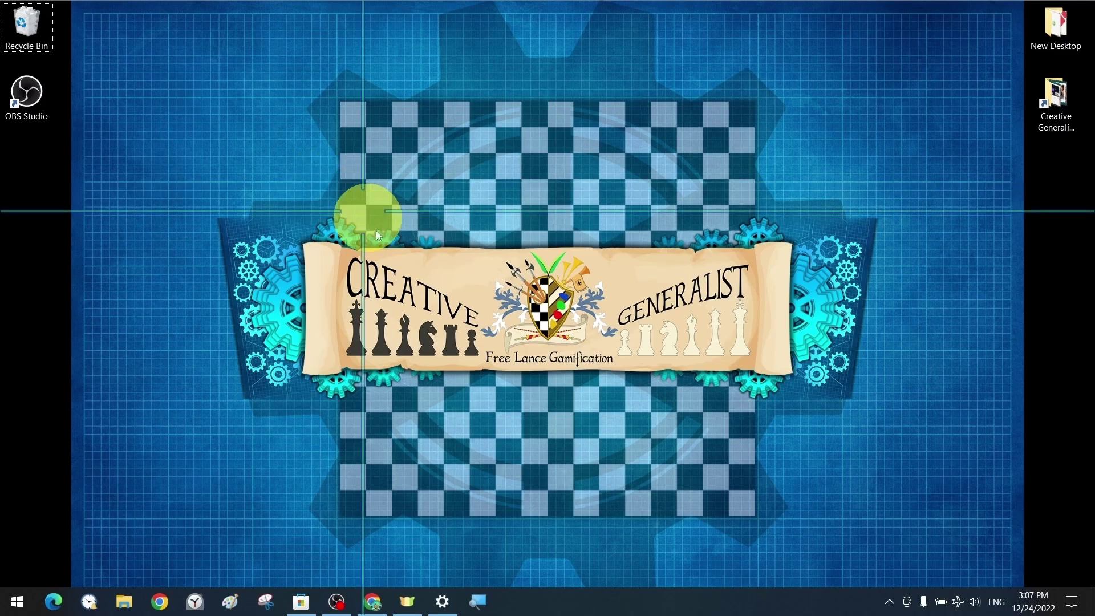
{"action": "right_click", "coordinate": [851, 312]}
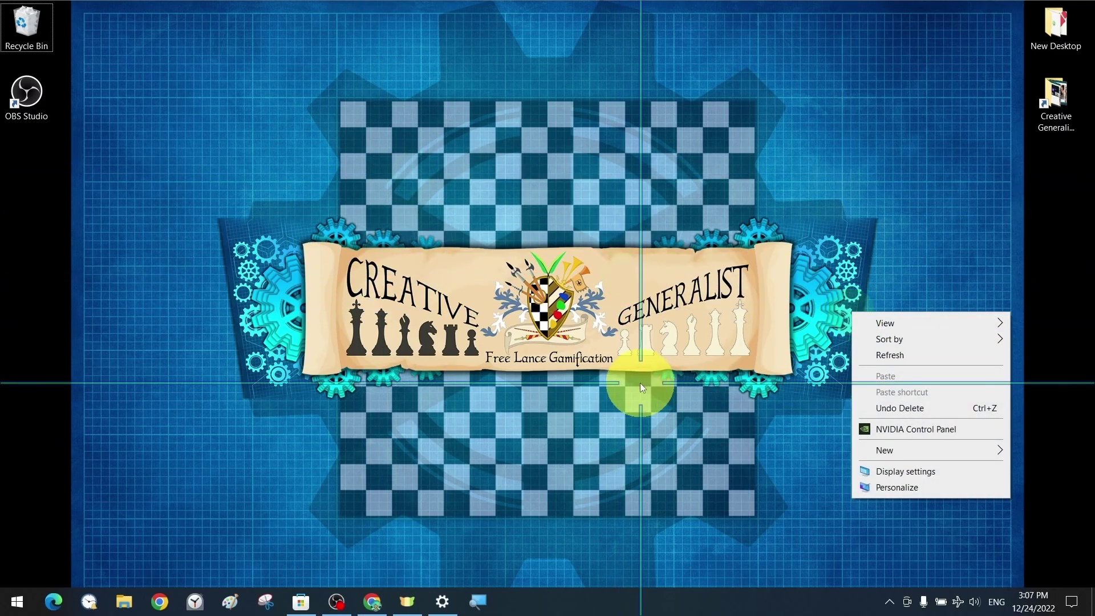
{"action": "left_click", "coordinate": [640, 382]}
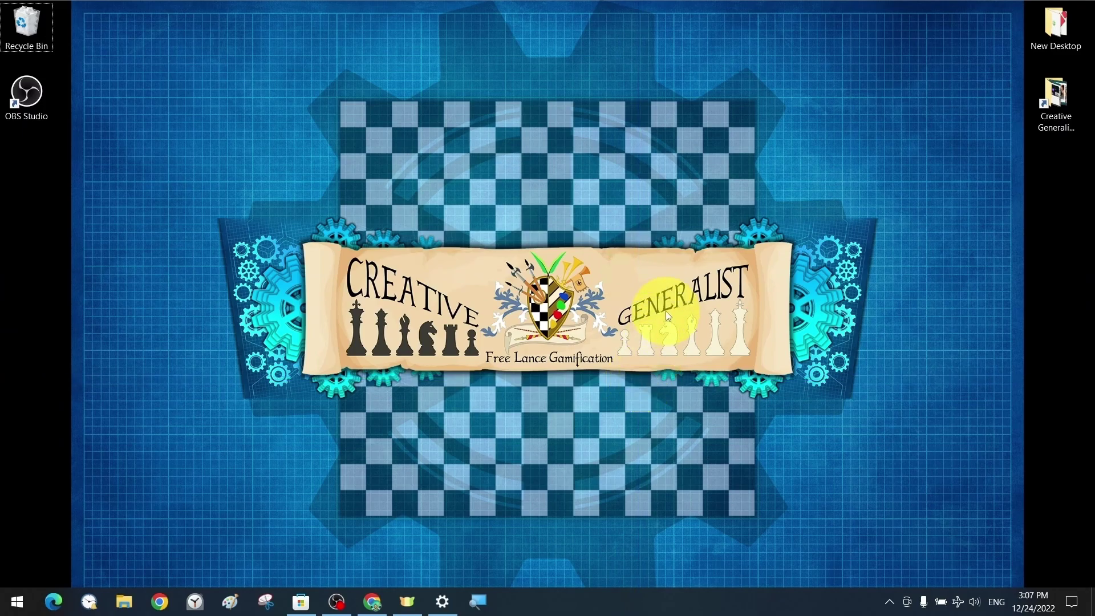
{"action": "key", "text": "Print"}
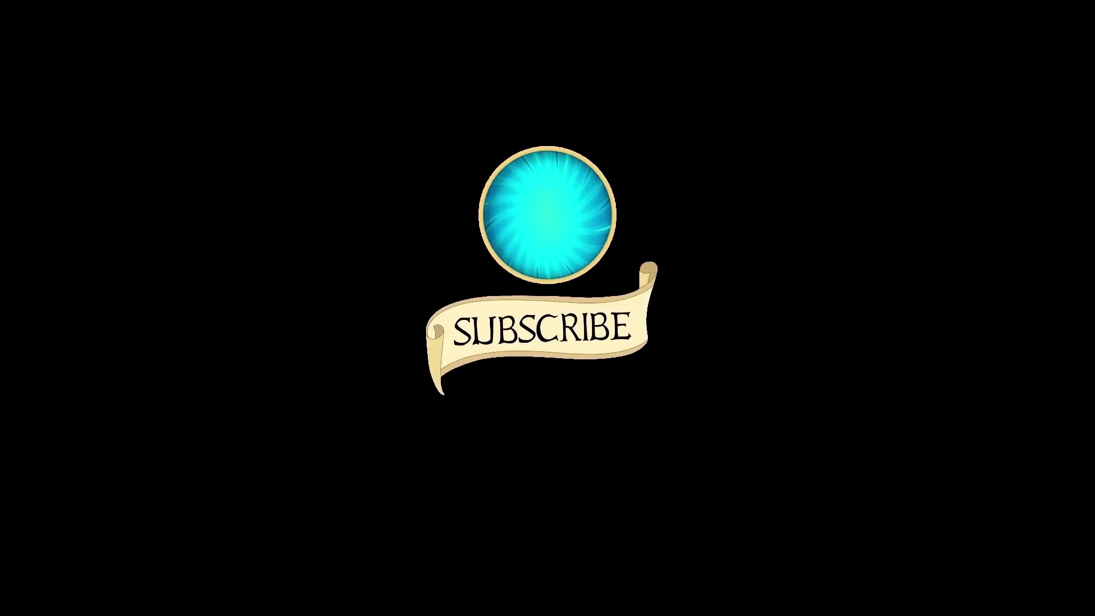